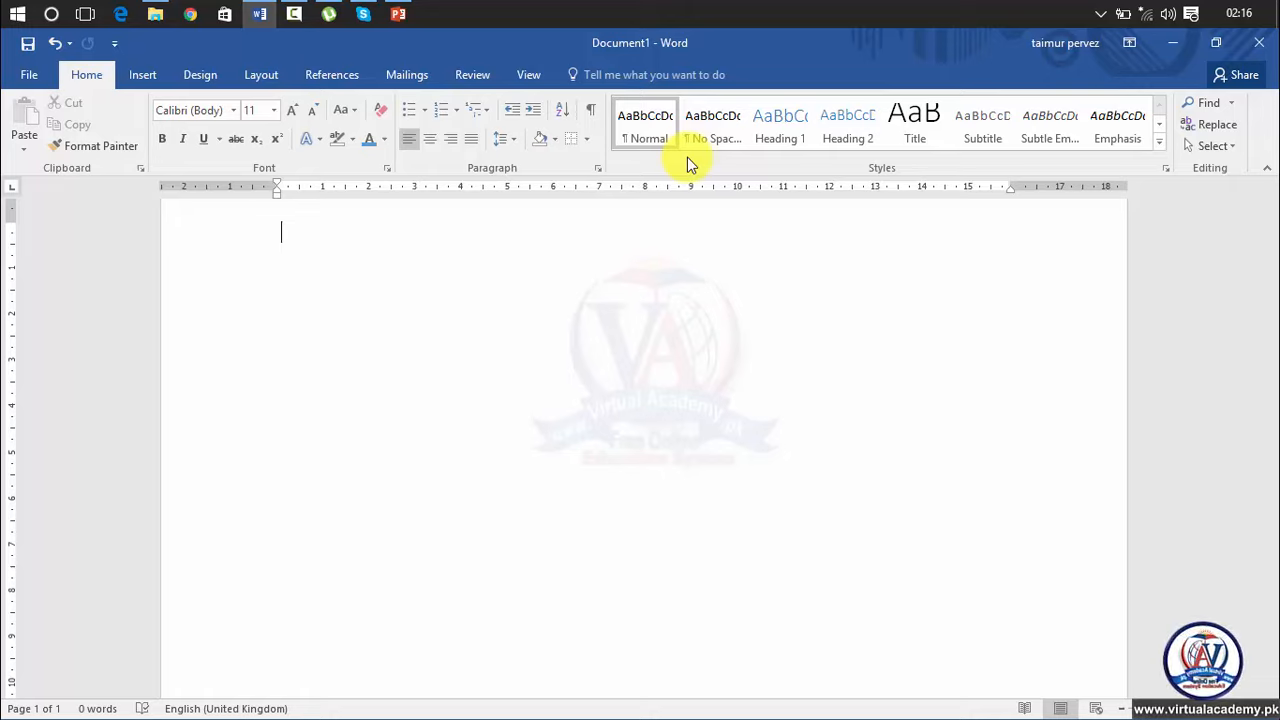
Step: Fill the blank document with sample text using =rand(5,5)
type("=")
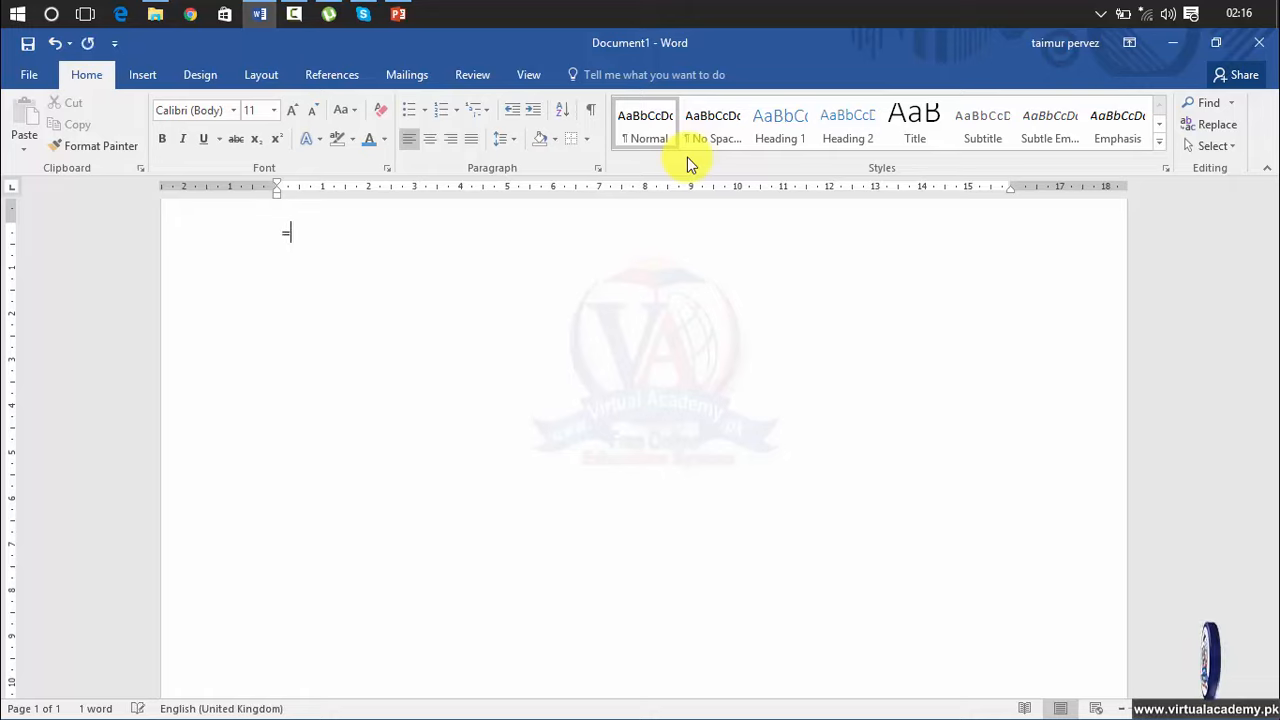
type("rand(5,5")
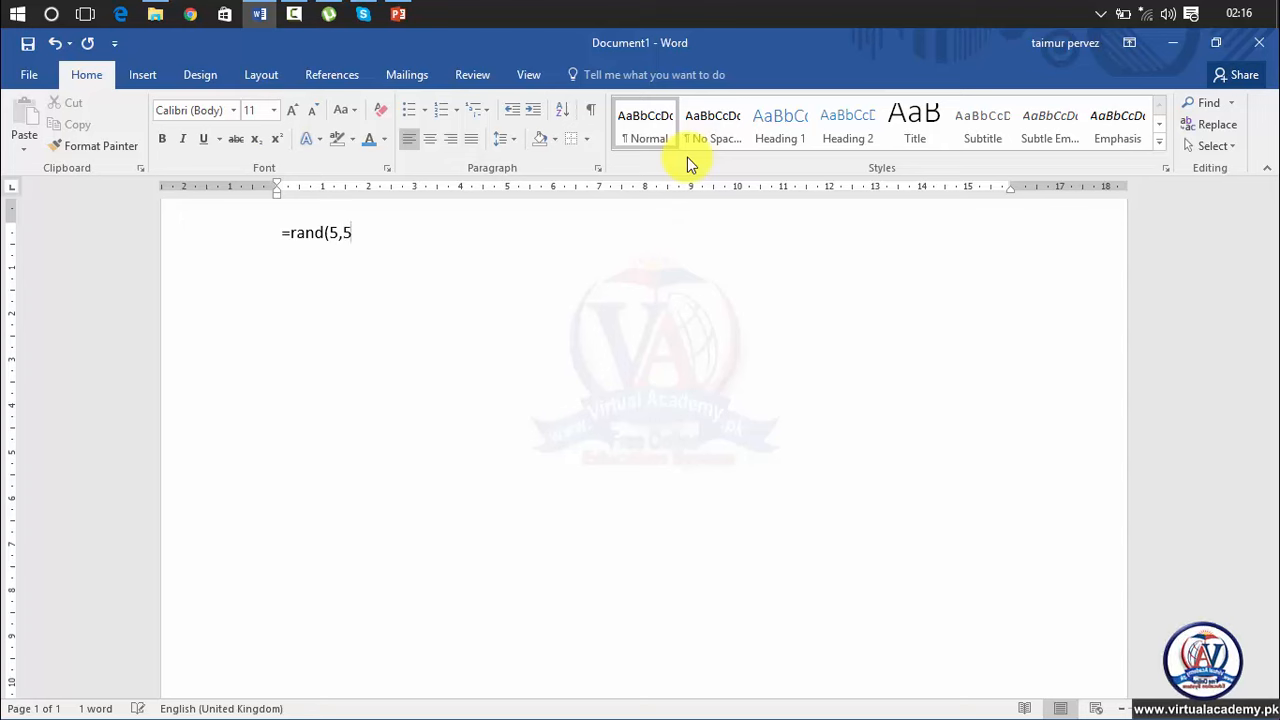
type(")")
key("Return")
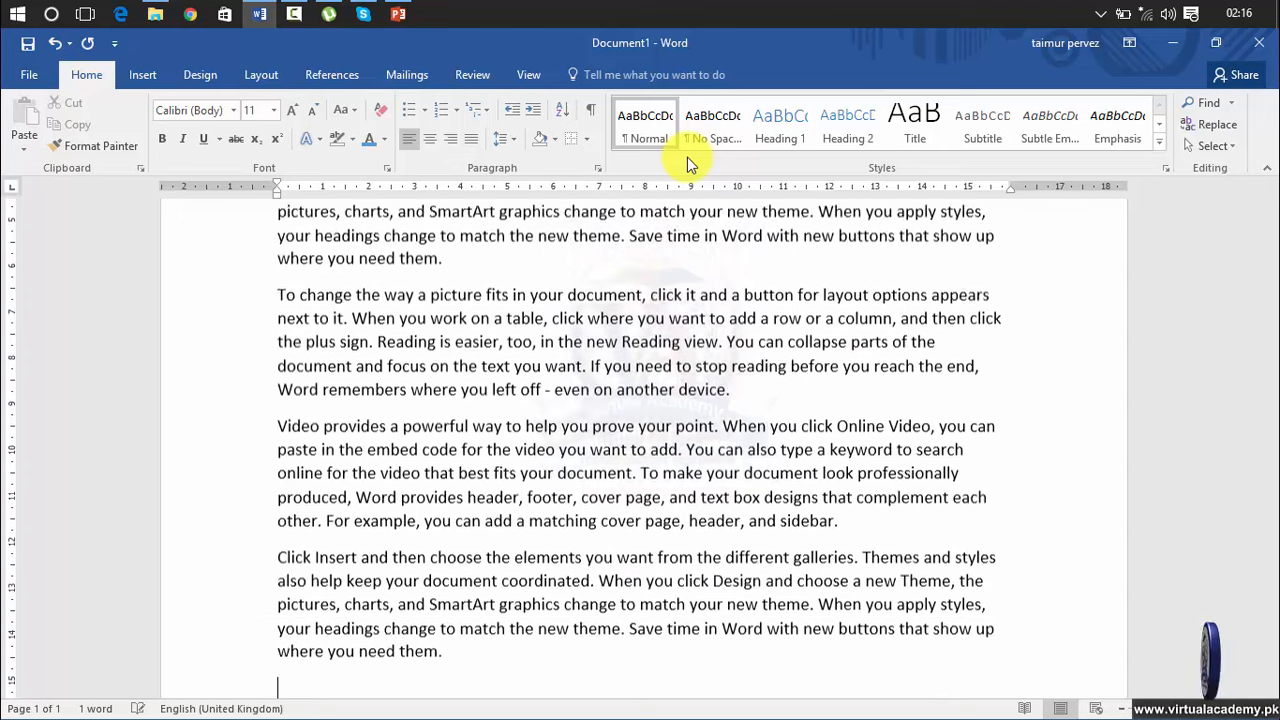
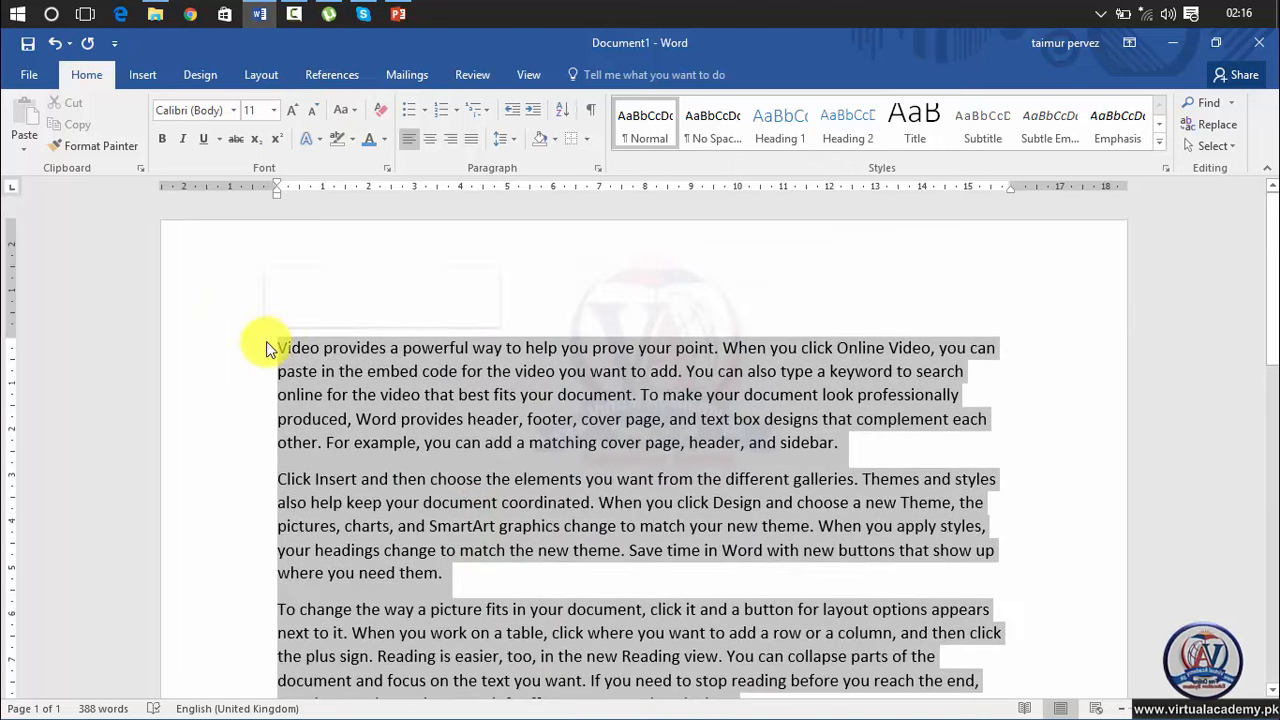
Step: Apply the Intense Quote style to all the sample text and clear its formatting again
left_click(1158, 141)
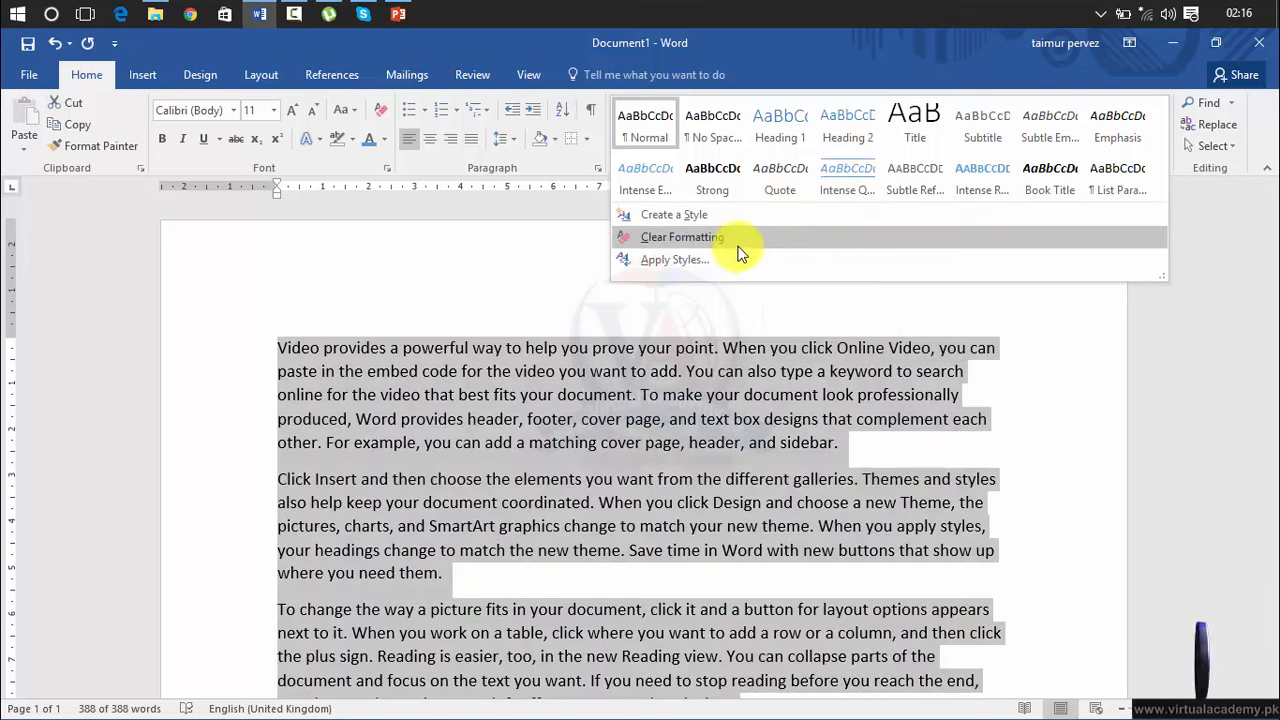
left_click(833, 181)
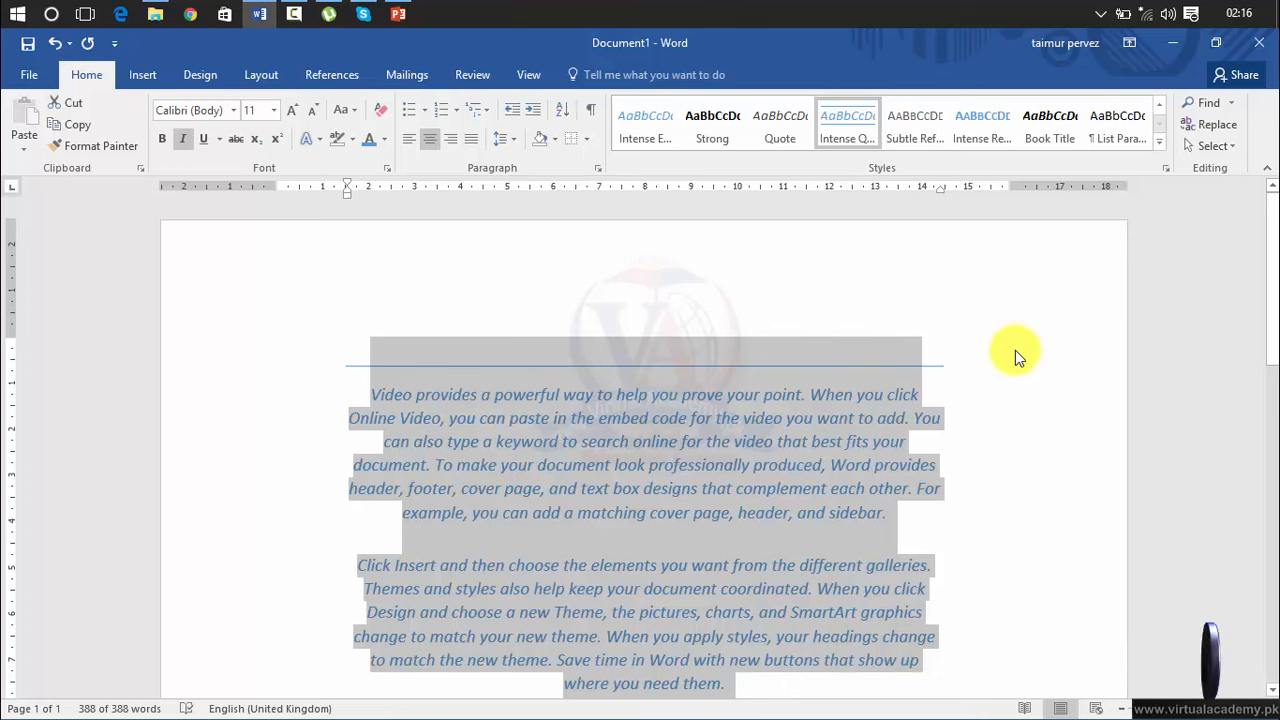
left_click(1158, 143)
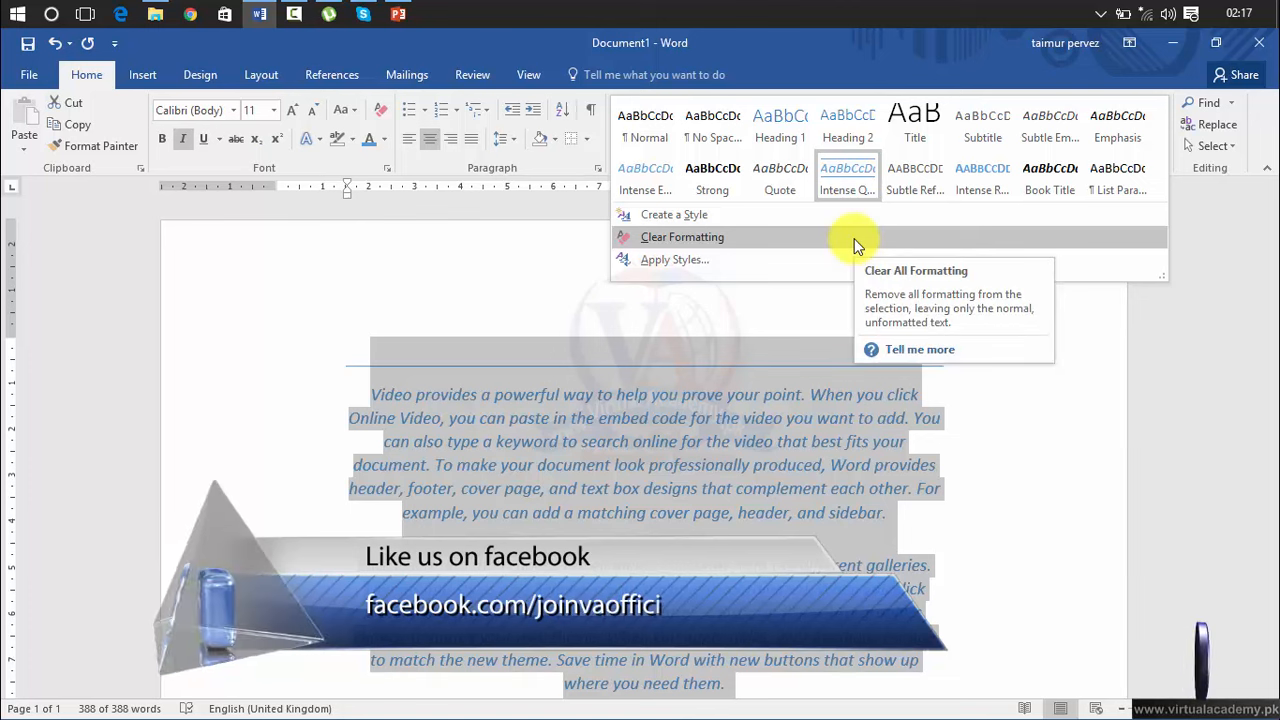
left_click(854, 238)
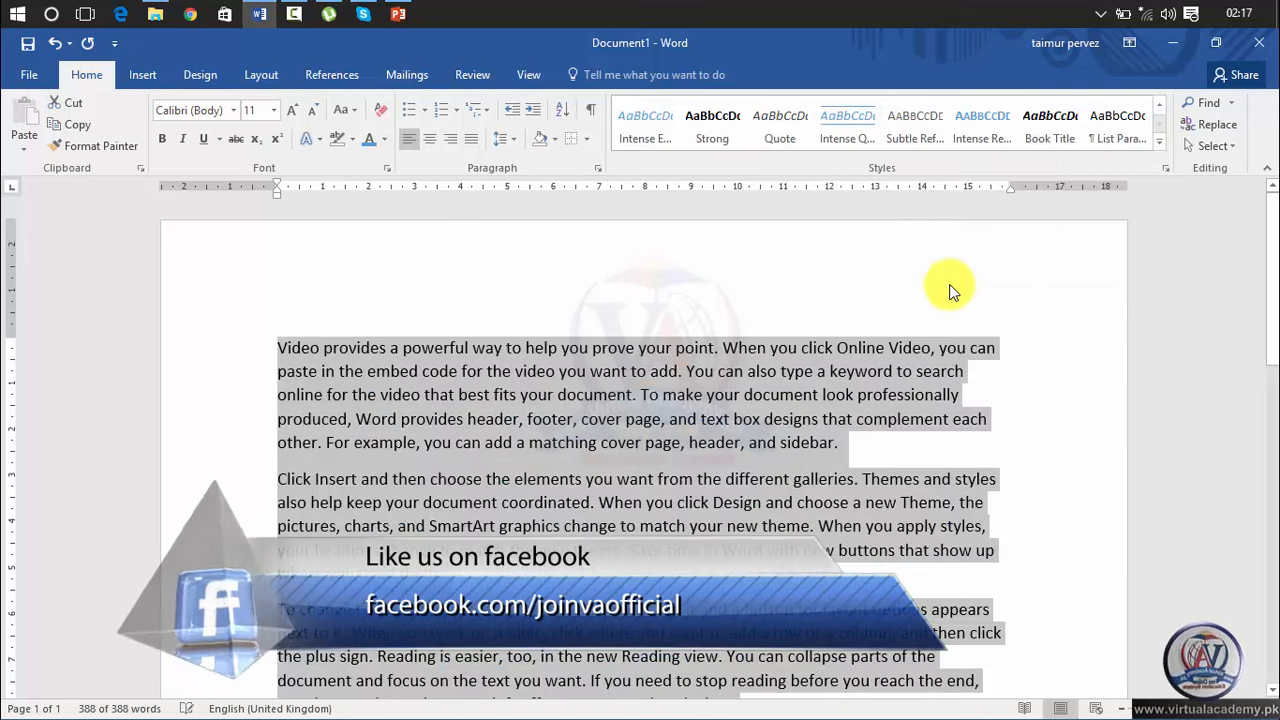
left_click(1158, 143)
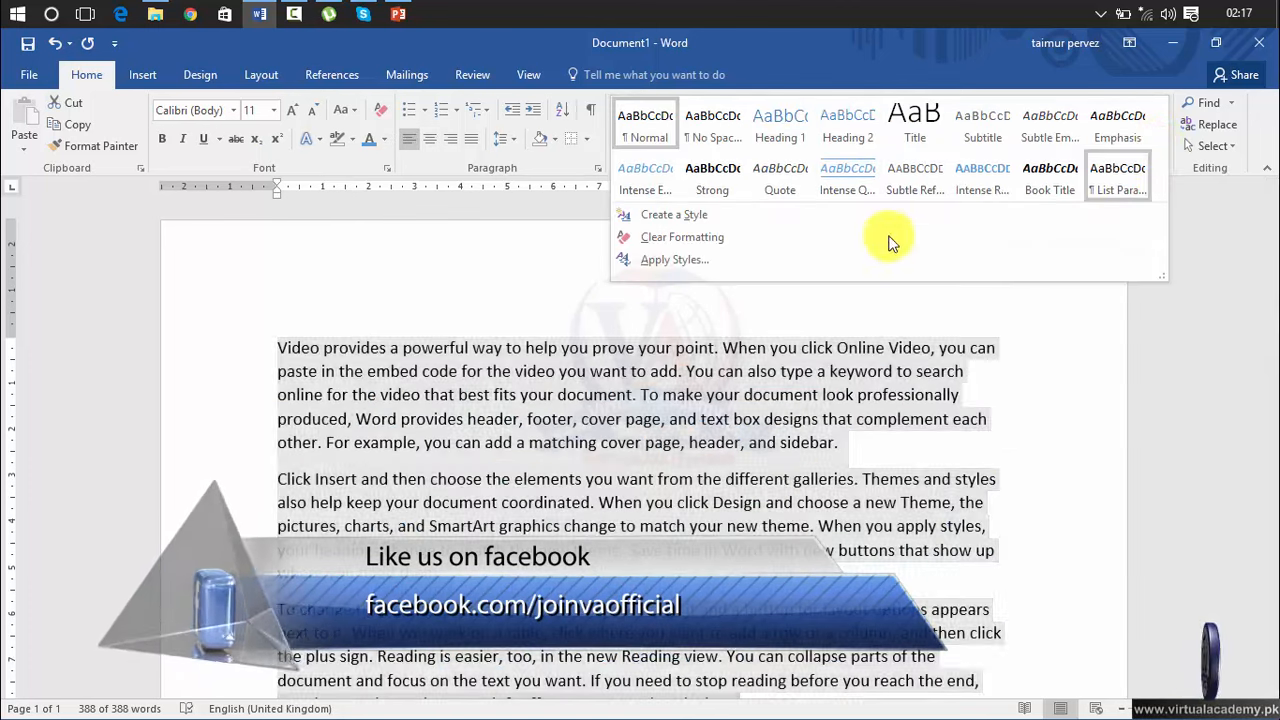
left_click(853, 218)
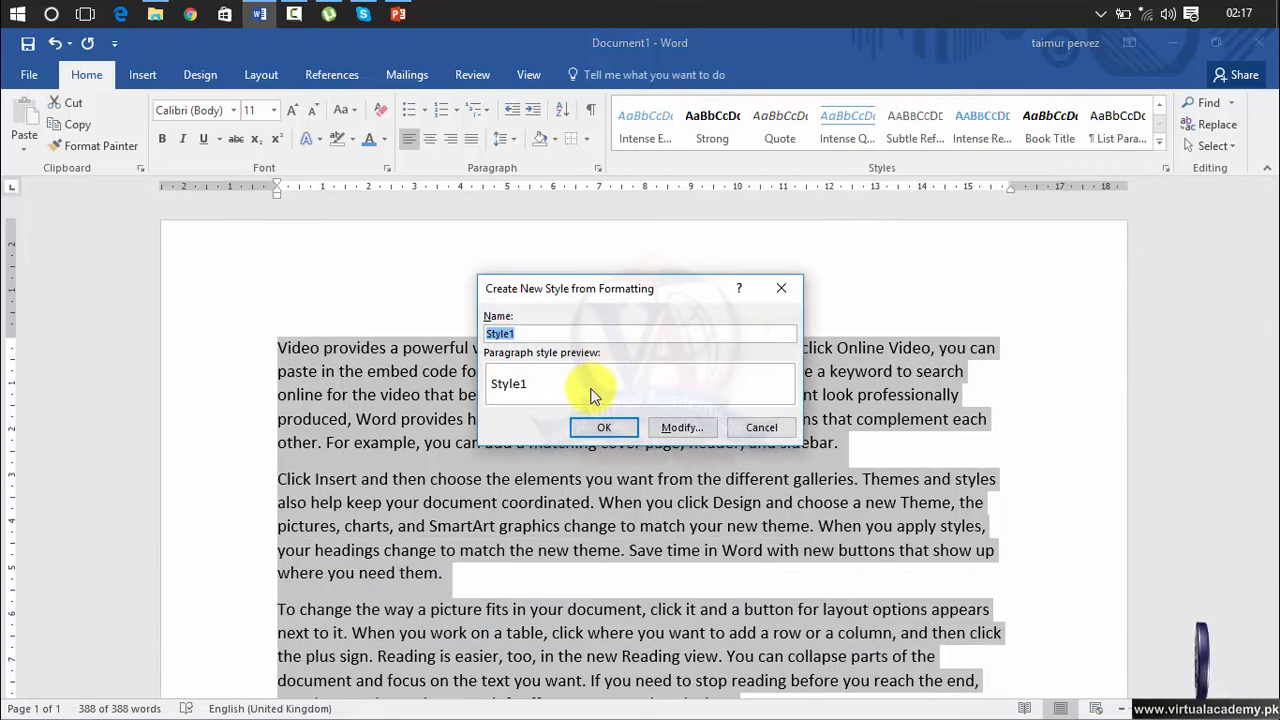
left_click(737, 340)
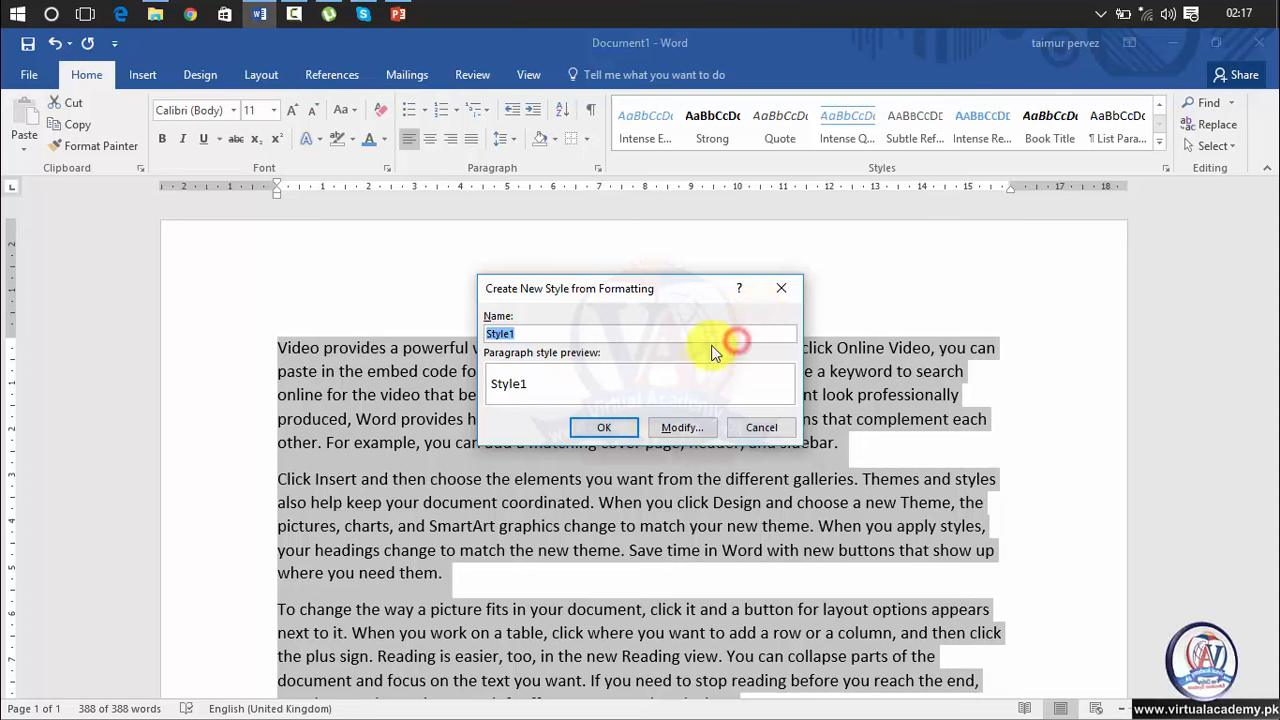
left_click(781, 289)
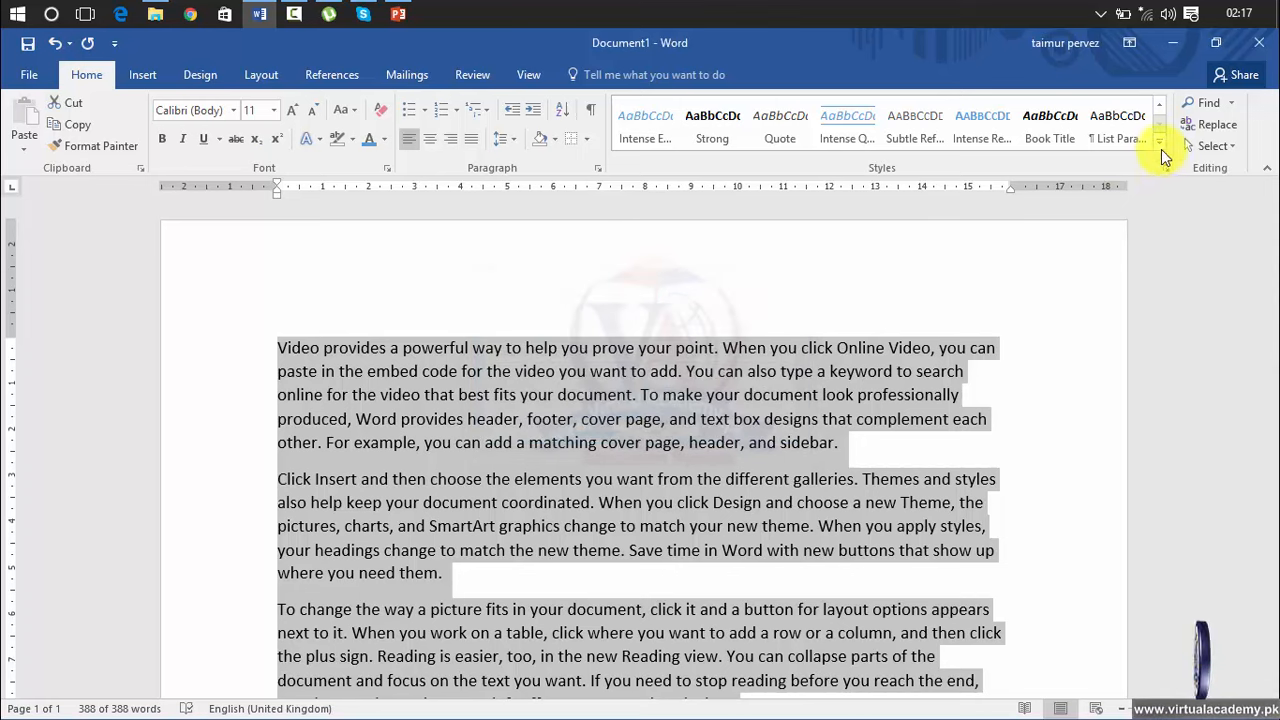
Step: Apply the Title and Subtle Emphasis styles to all the text through Apply Styles, and clear the formatting again
left_click(1160, 143)
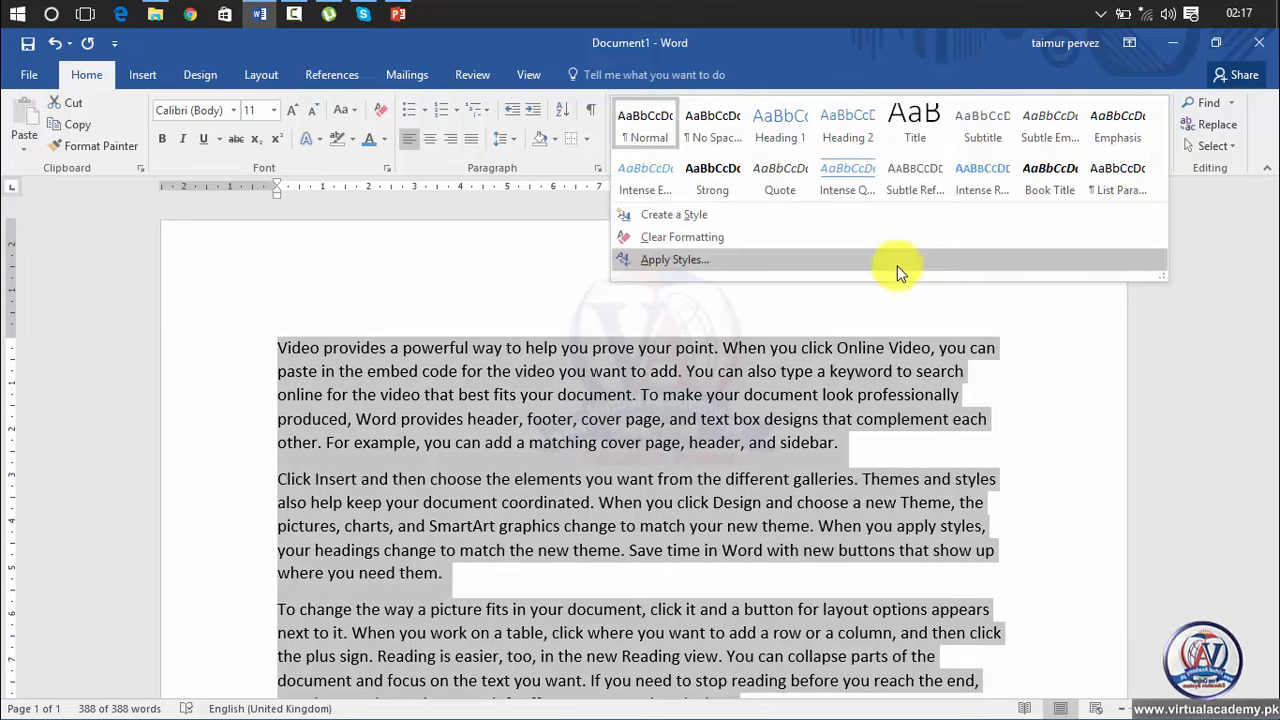
left_click(879, 264)
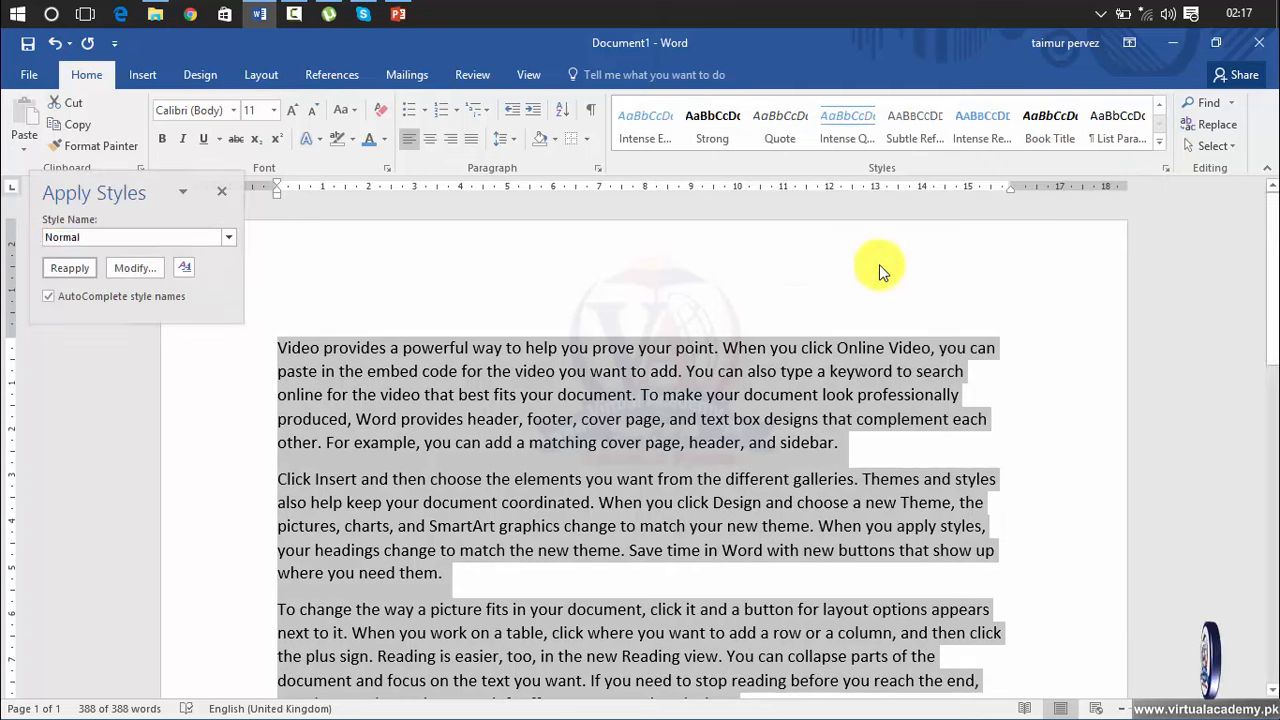
left_click(228, 240)
left_click(158, 322)
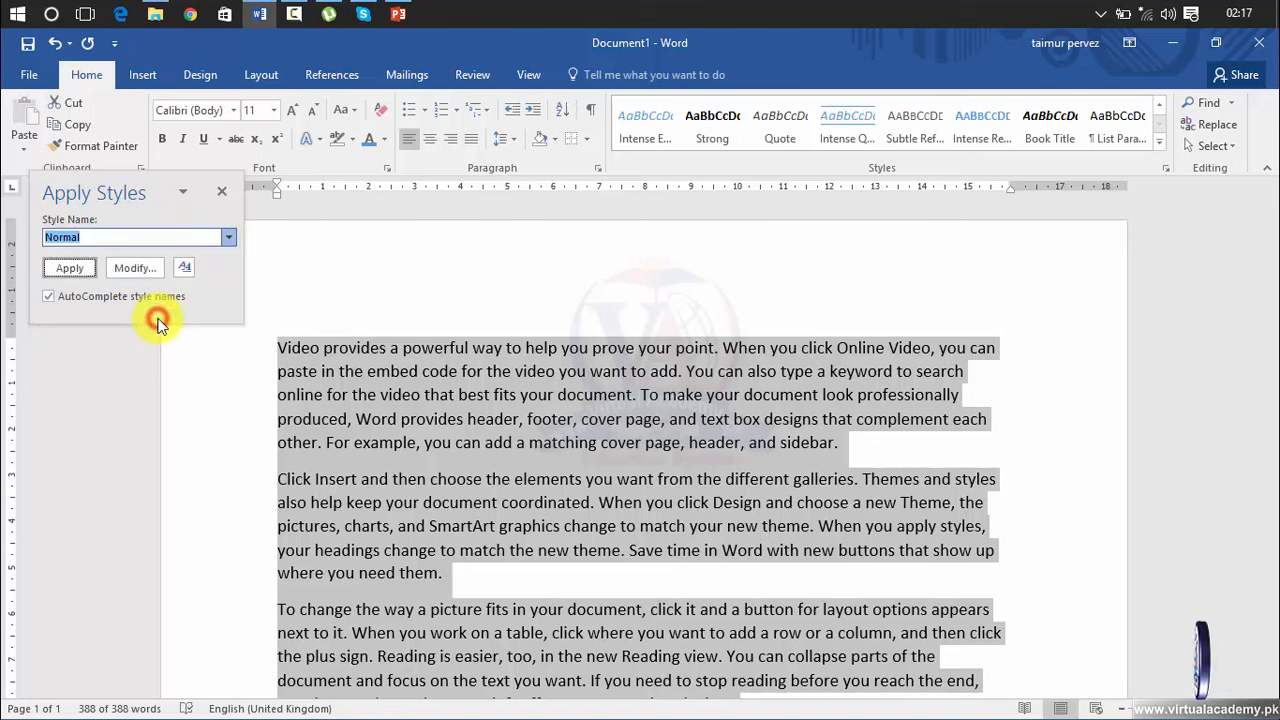
left_click(229, 240)
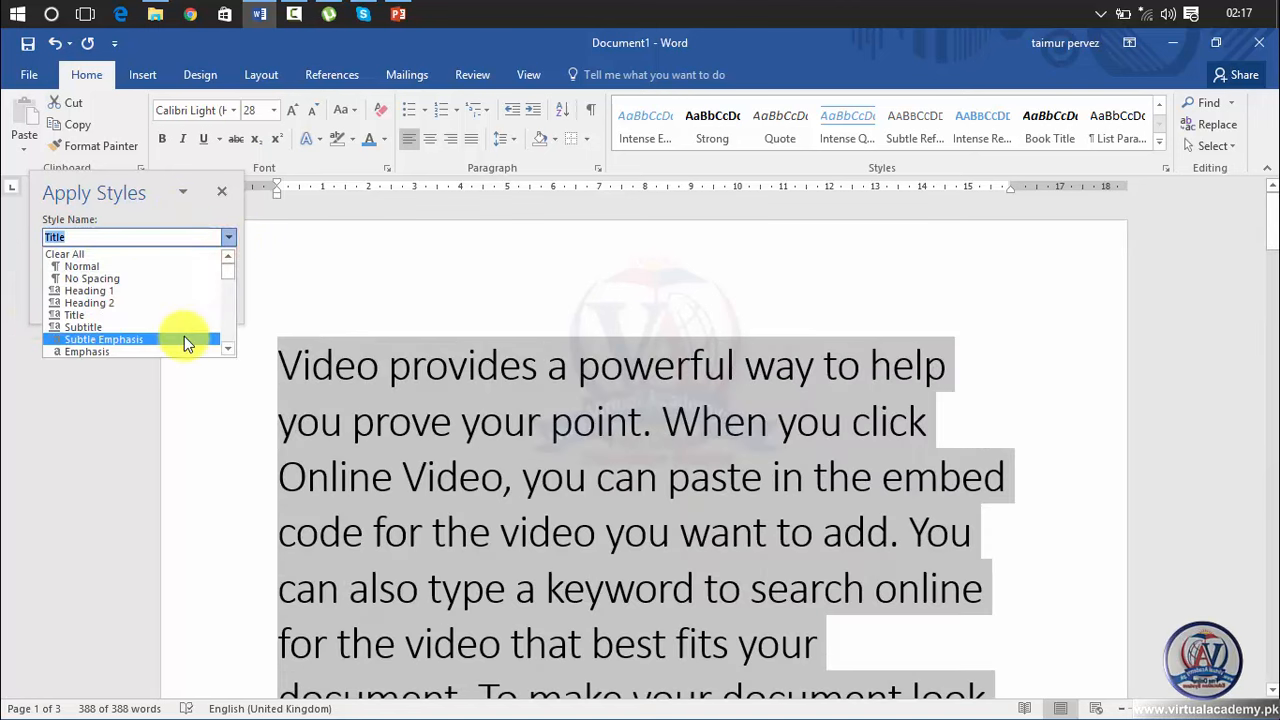
left_click(184, 339)
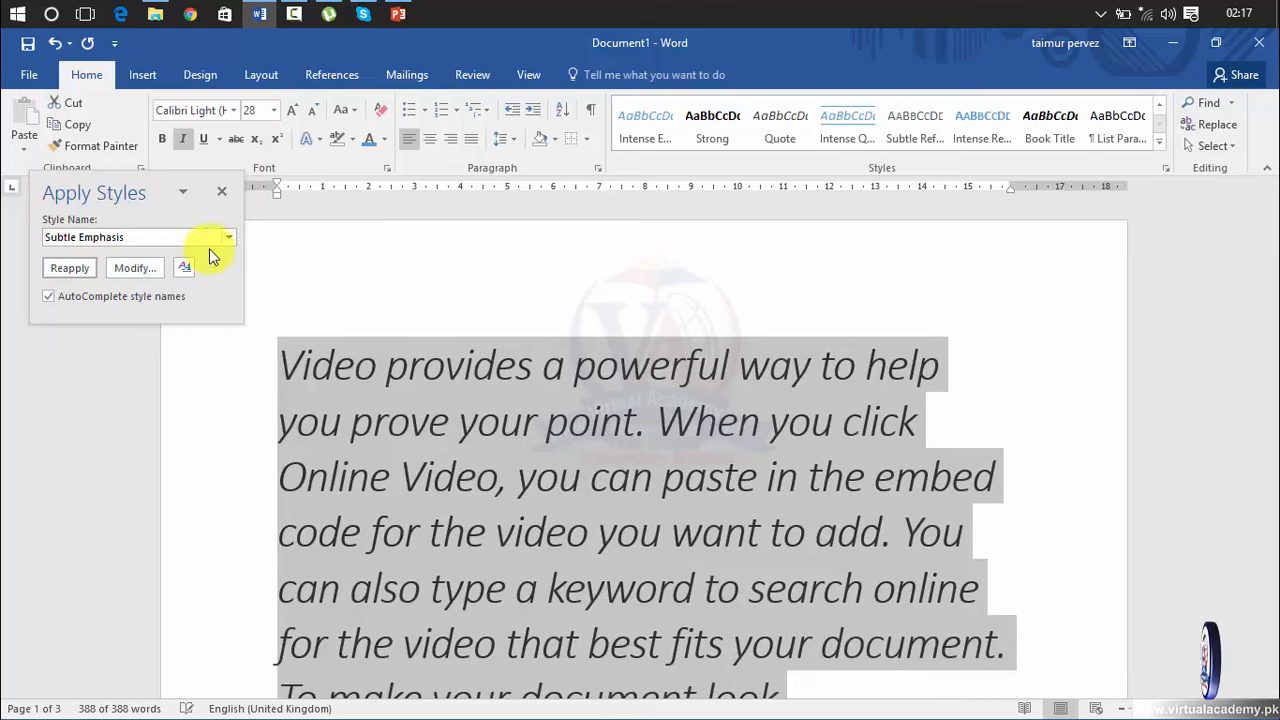
left_click(221, 192)
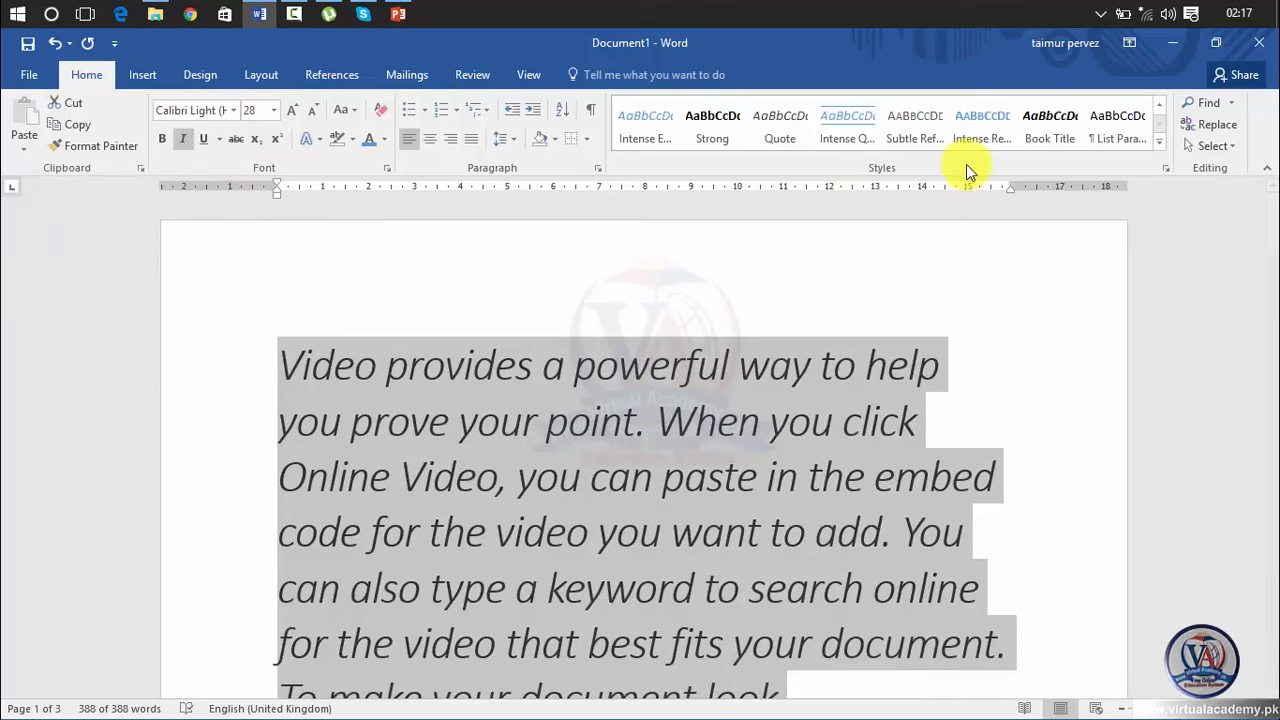
left_click(1159, 142)
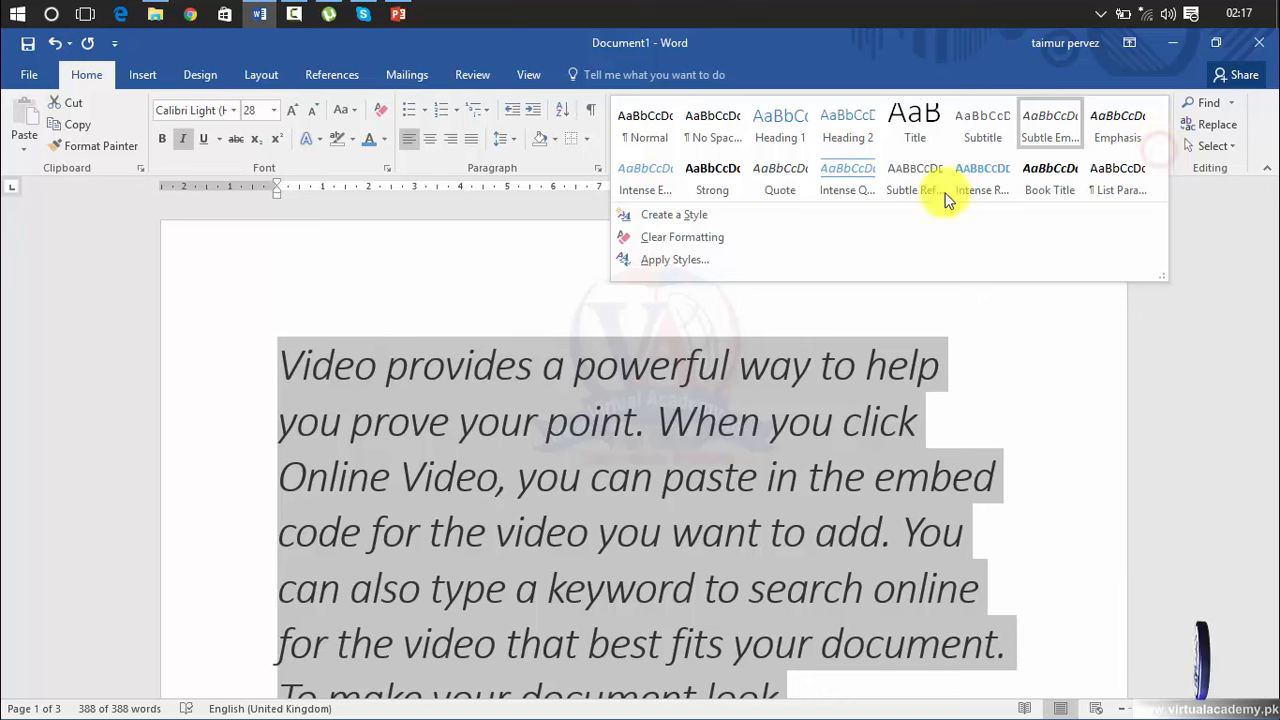
left_click(742, 239)
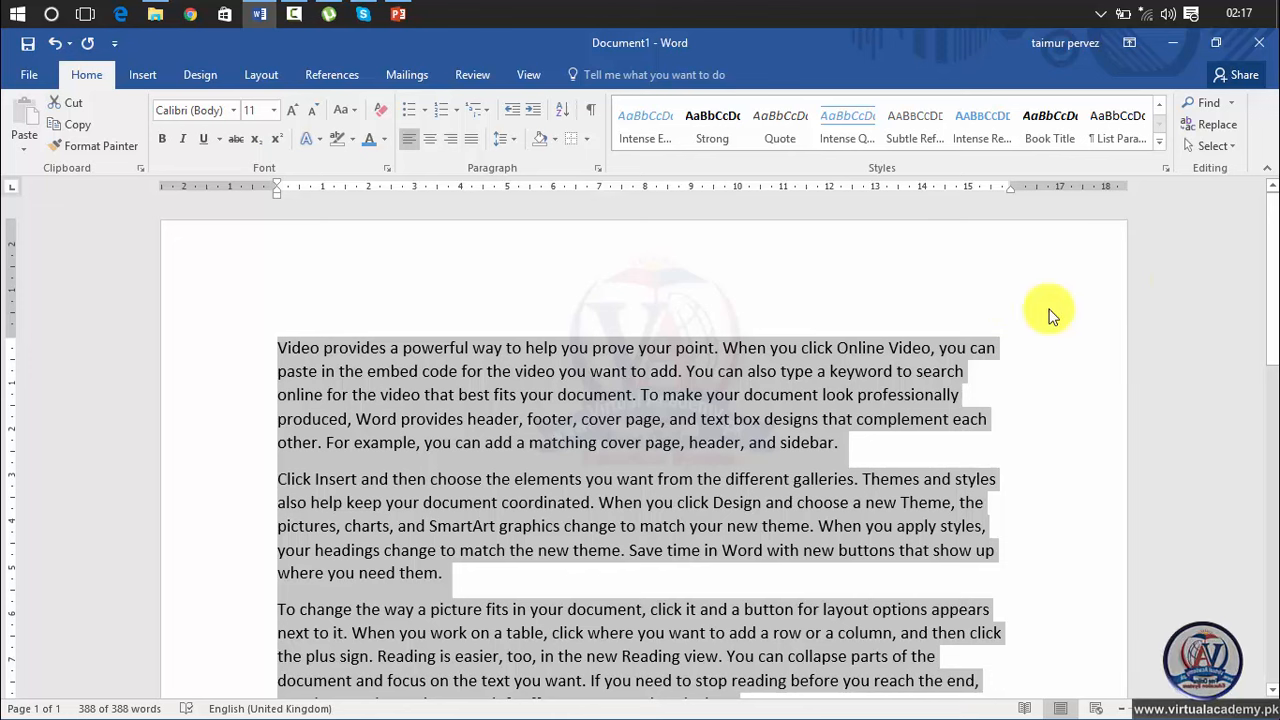
left_click(967, 346)
Step: Search the document for the word "your"
left_click_drag(1275, 270, 1275, 272)
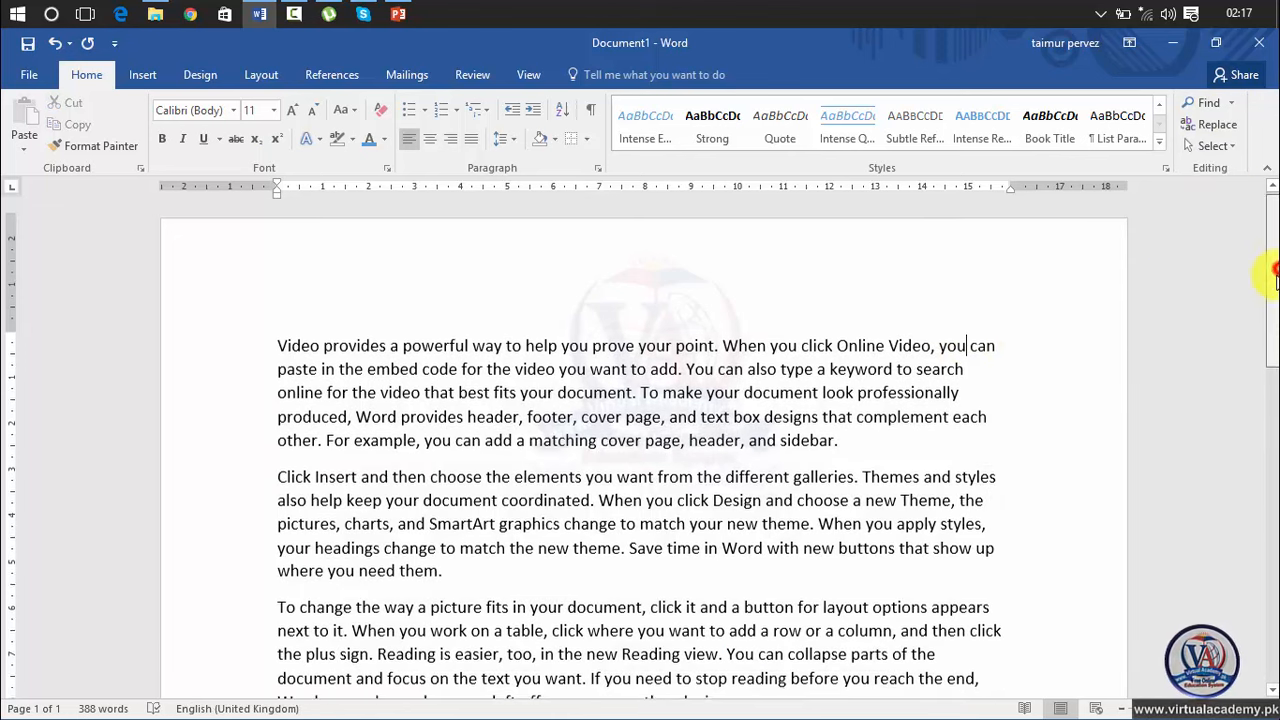
scroll(1275, 270, "down", 2)
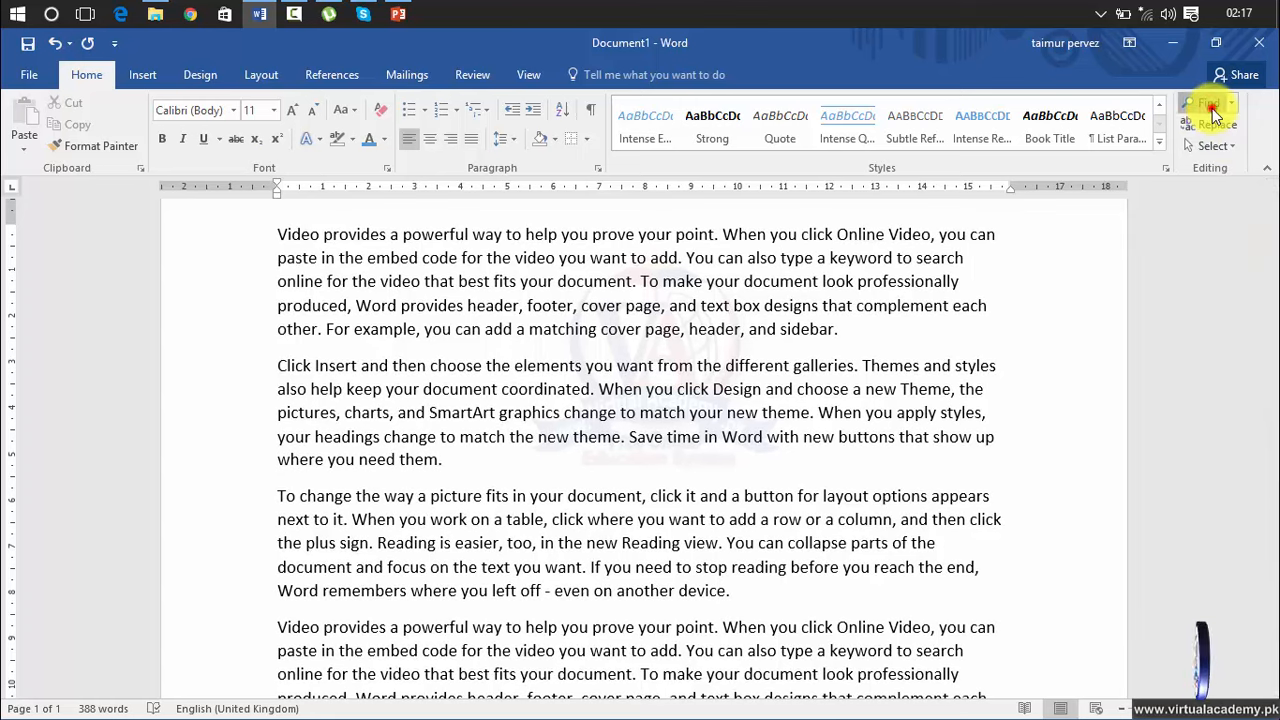
left_click(1207, 104)
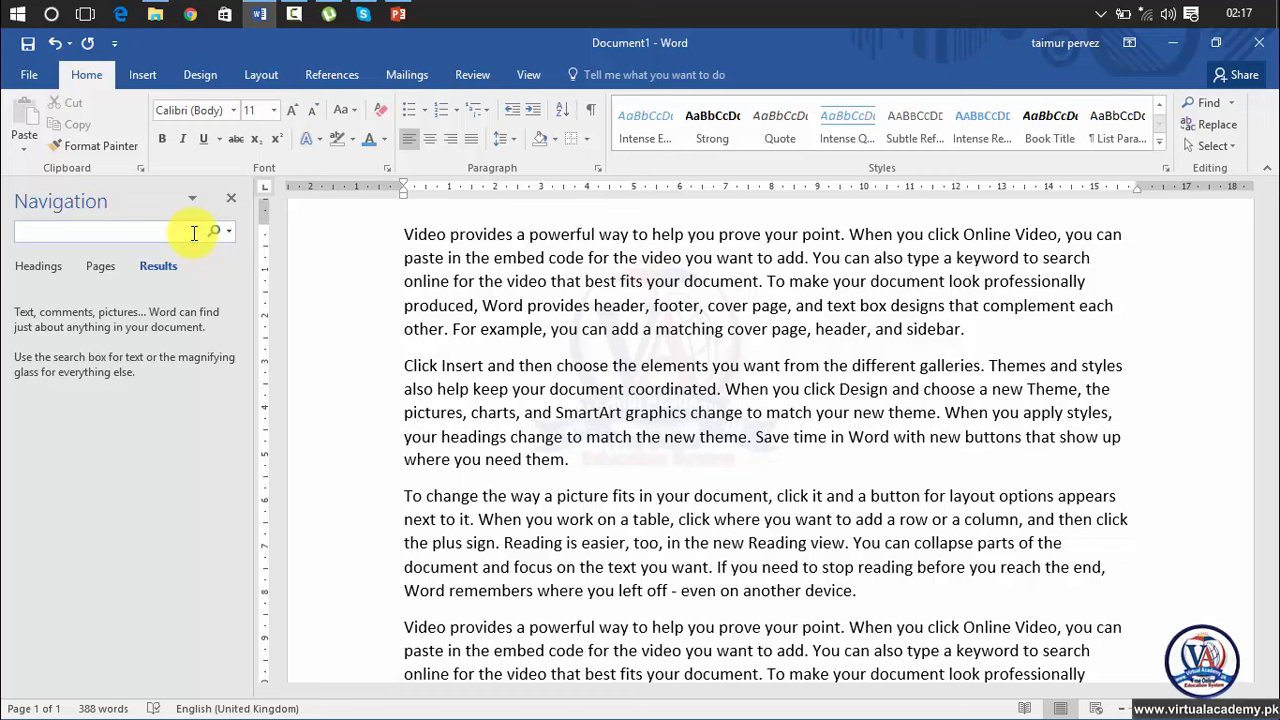
type("your")
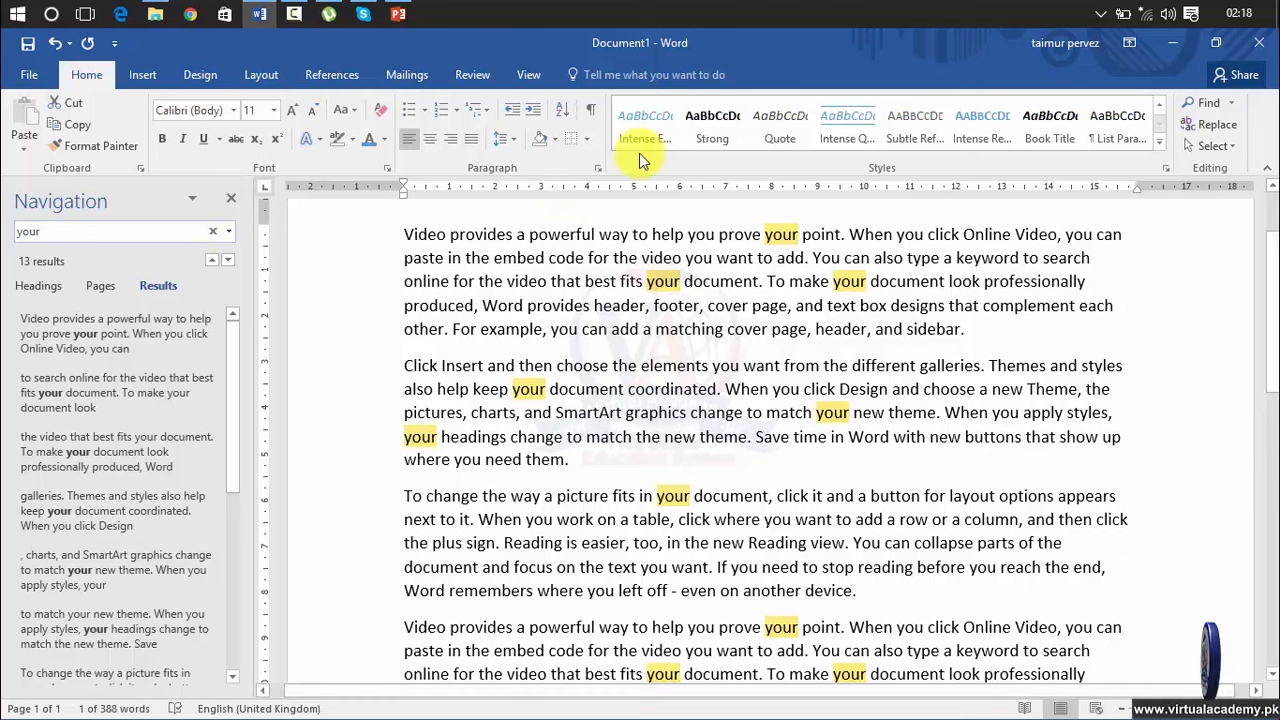
Step: Set up a find and replace that changes "your" to "my", keeping the dialog clear of the first paragraph
left_click(1211, 126)
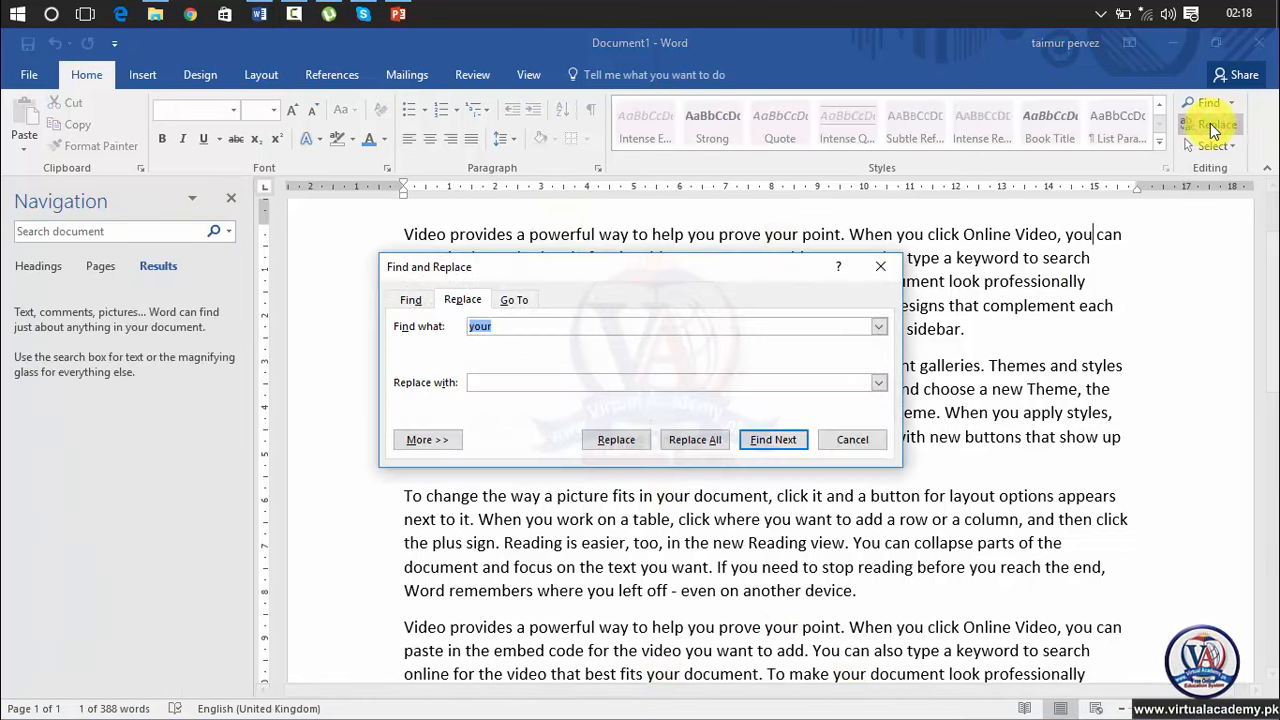
left_click_drag(563, 284, 311, 372)
left_click(286, 404)
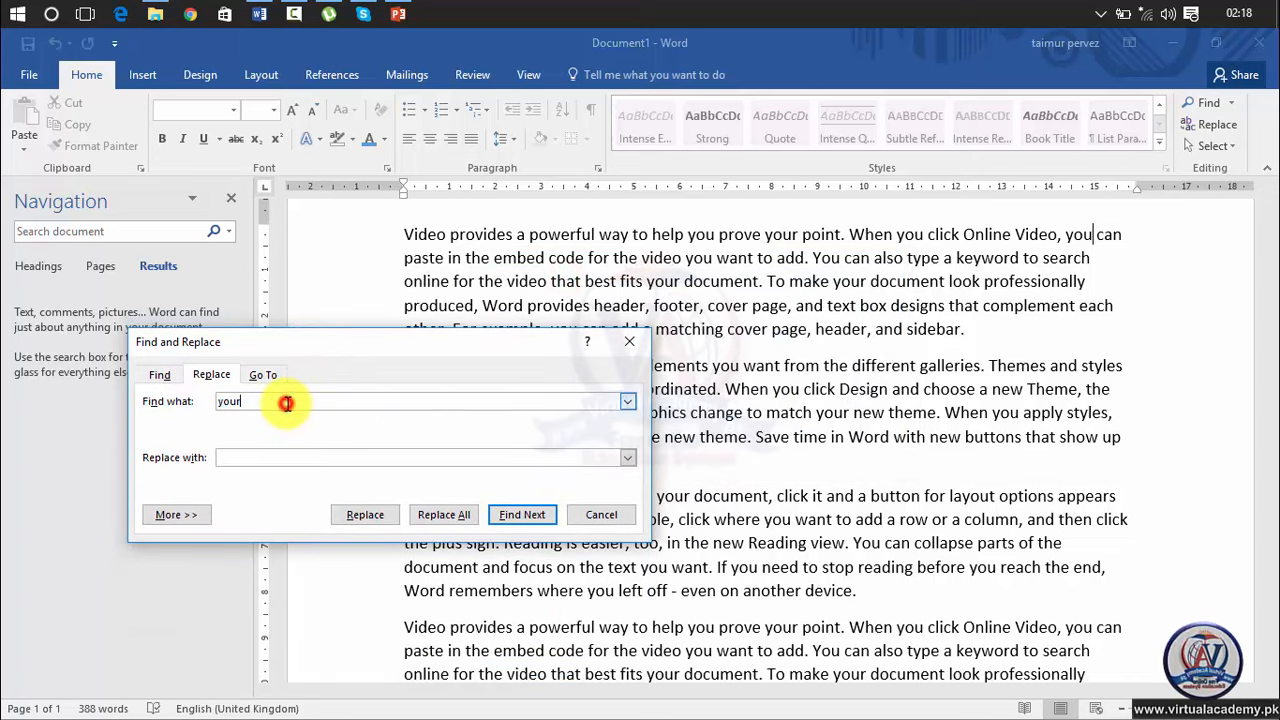
left_click(298, 457)
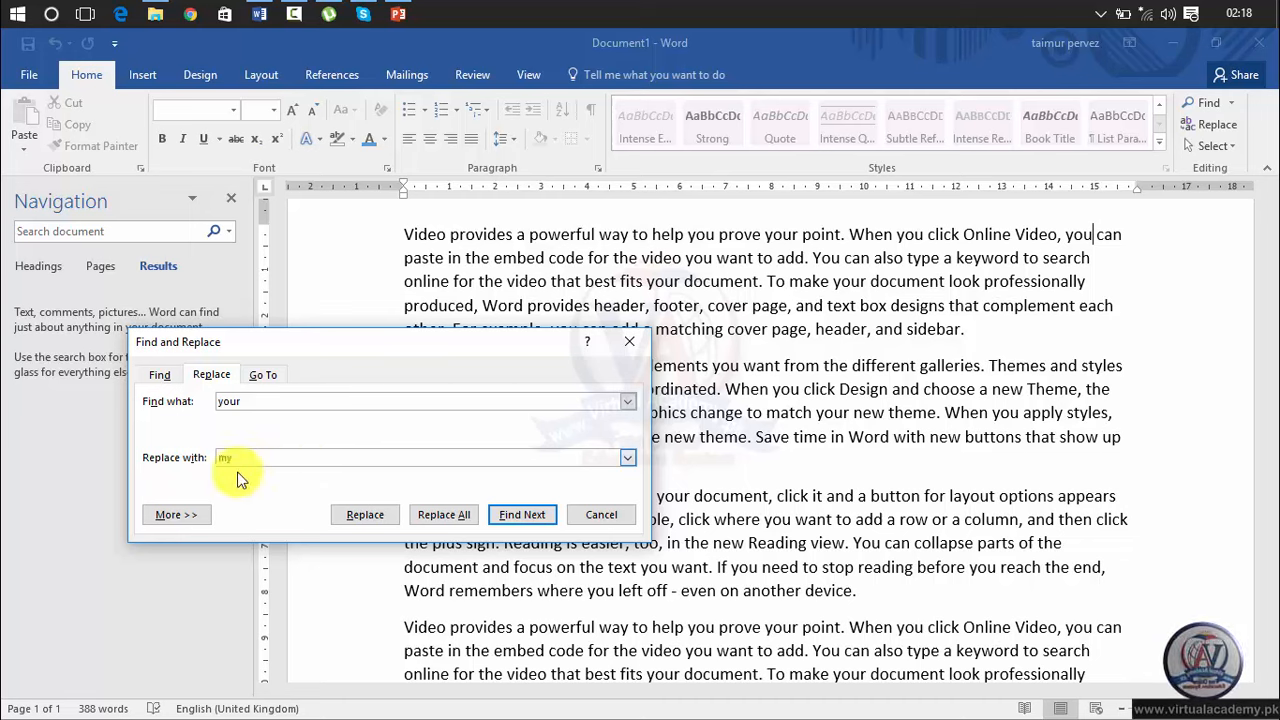
left_click_drag(480, 340, 683, 457)
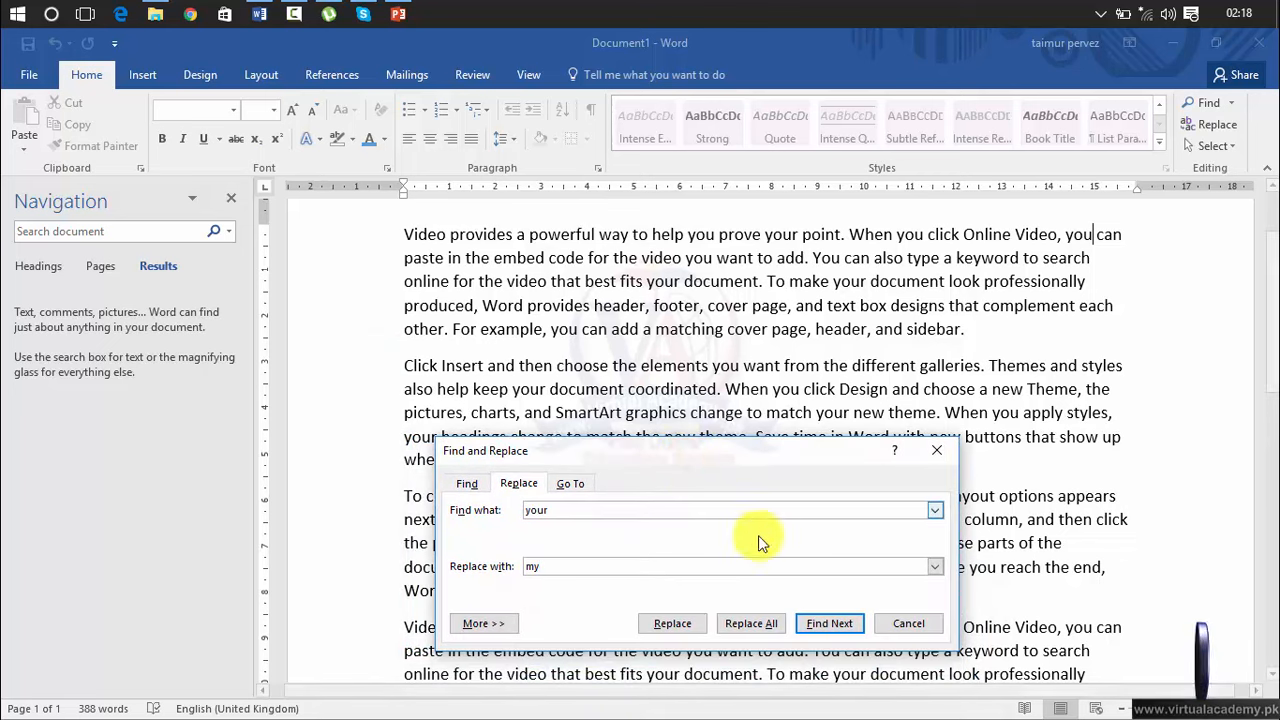
Step: Replace "your" with "my" one at a time in "best fits your document" and "To make your document" in the first paragraph
left_click(672, 623)
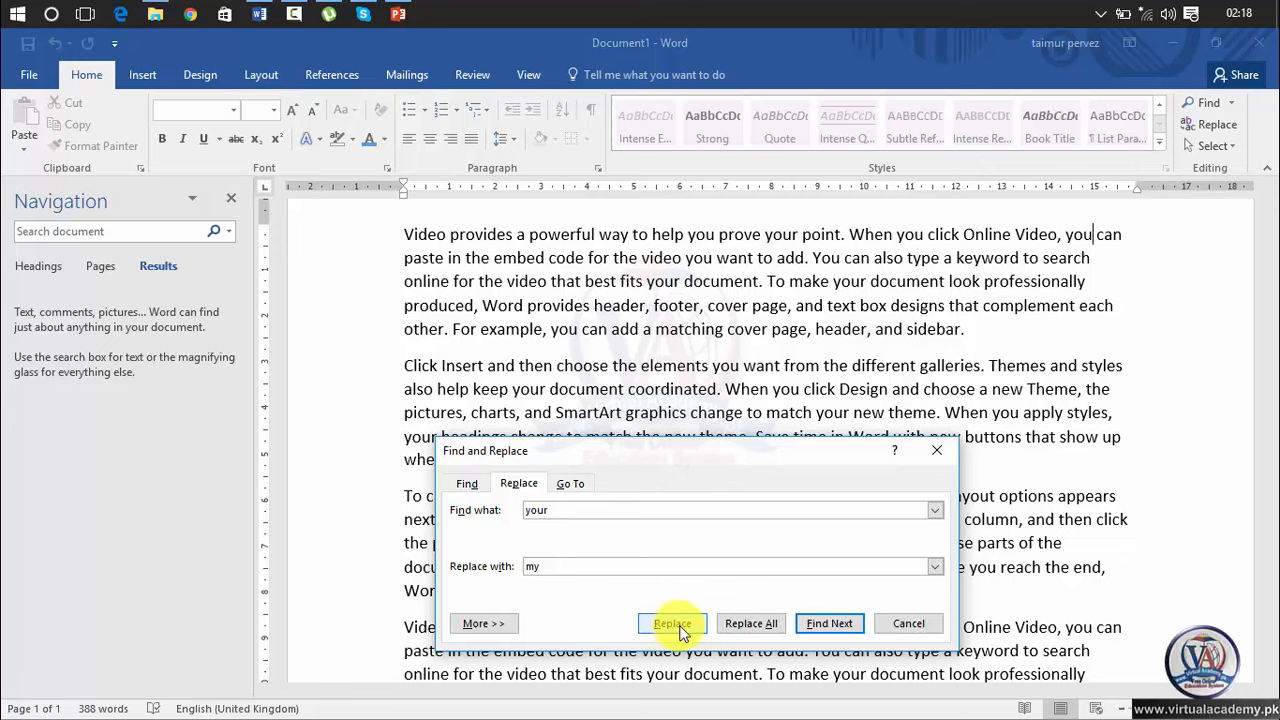
left_click(672, 623)
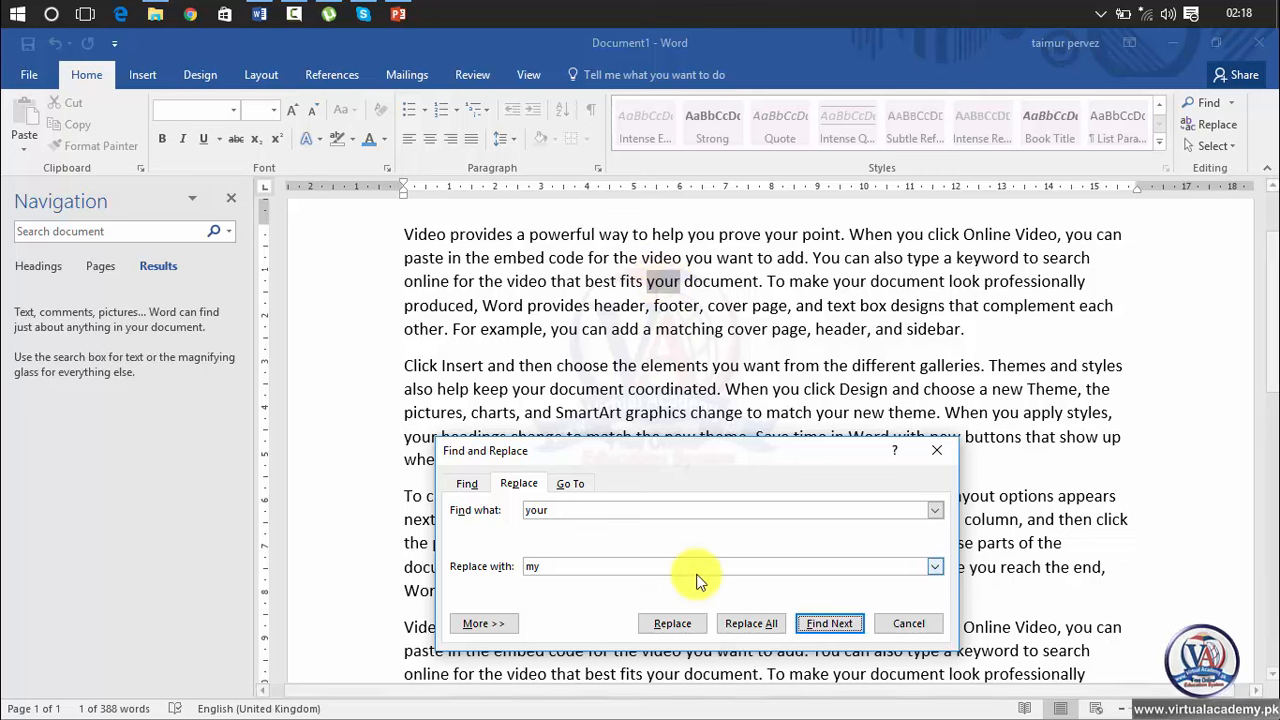
left_click(680, 624)
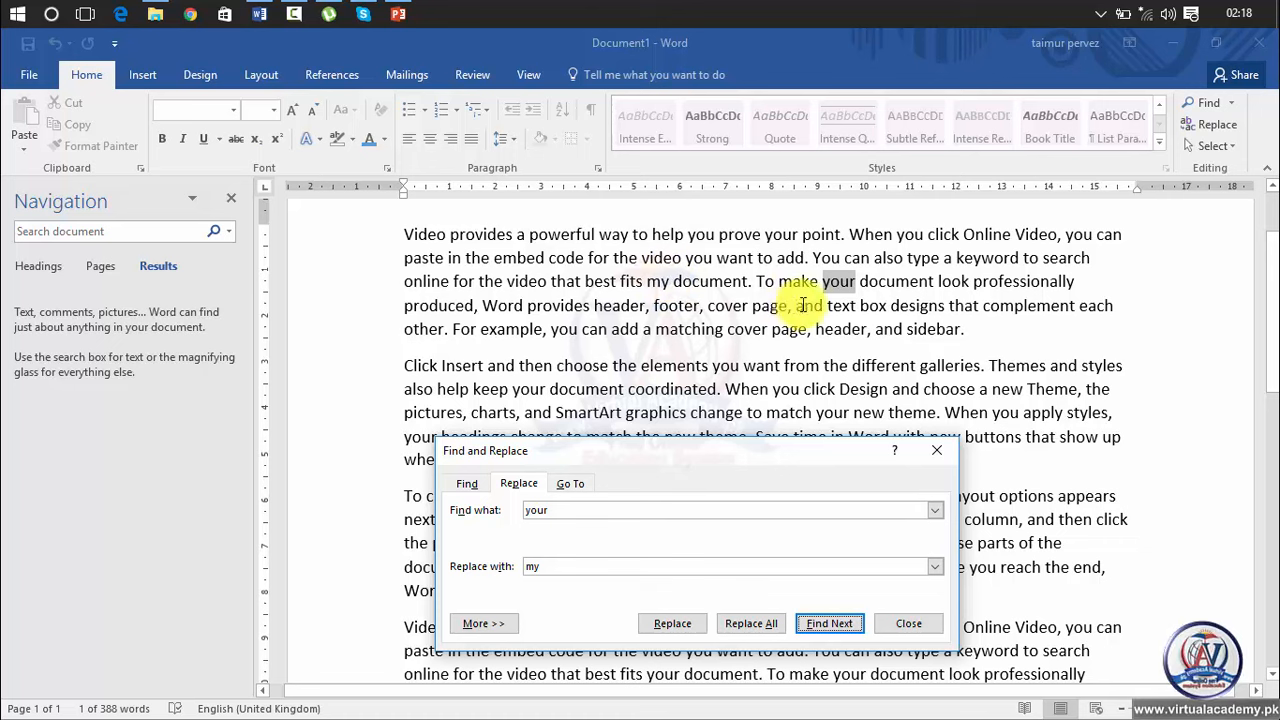
left_click(678, 624)
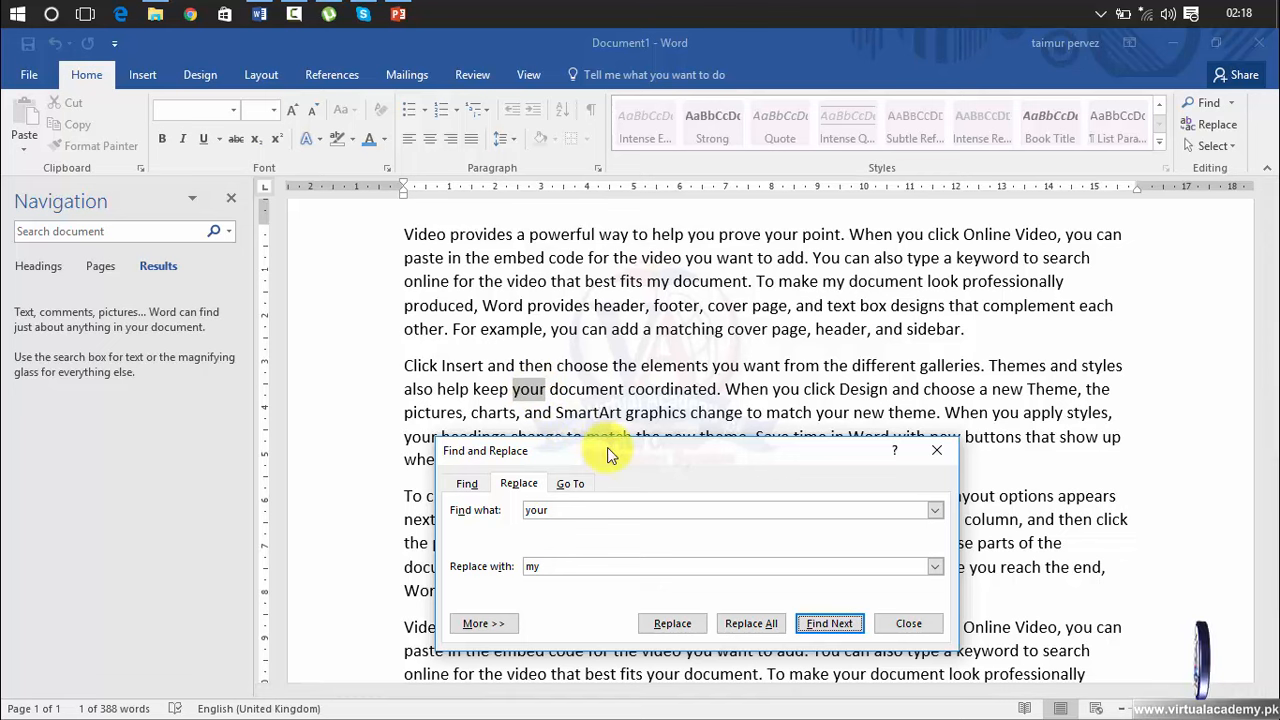
Step: Skip the "your" in "keep your document coordinated", find the next occurrence, and move the dialog off the second paragraph
left_click_drag(607, 447, 602, 504)
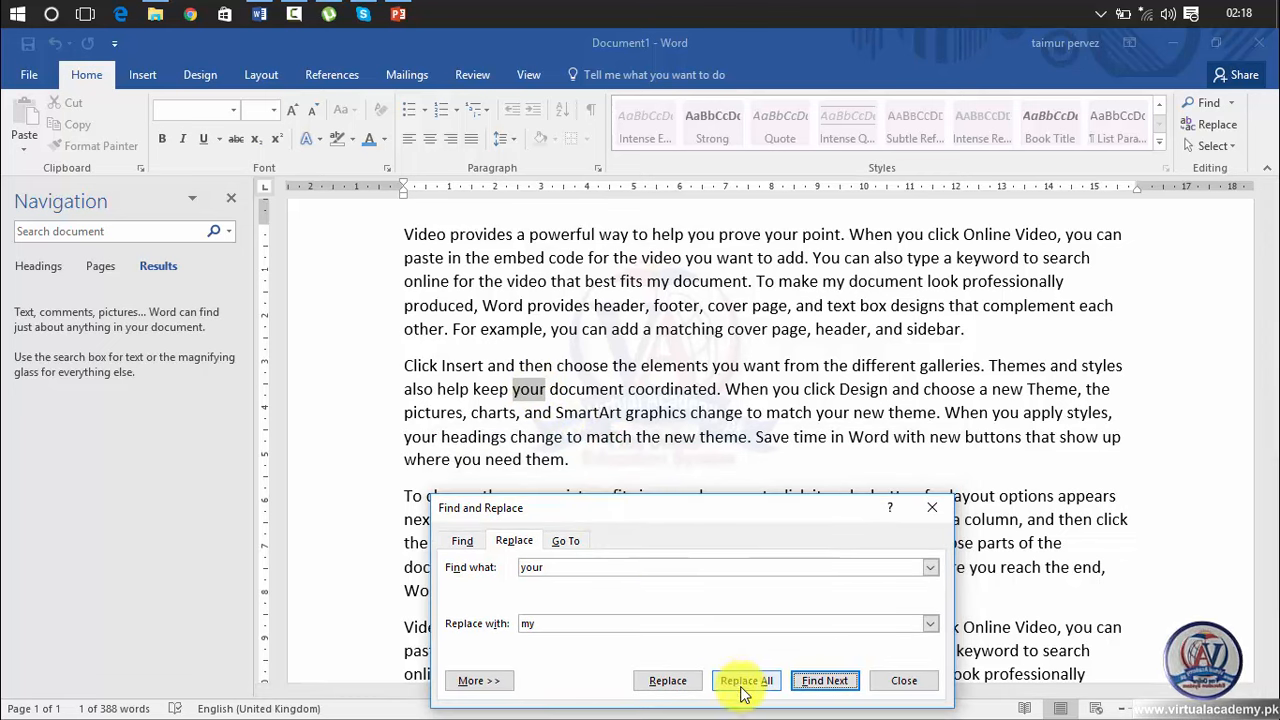
left_click(826, 686)
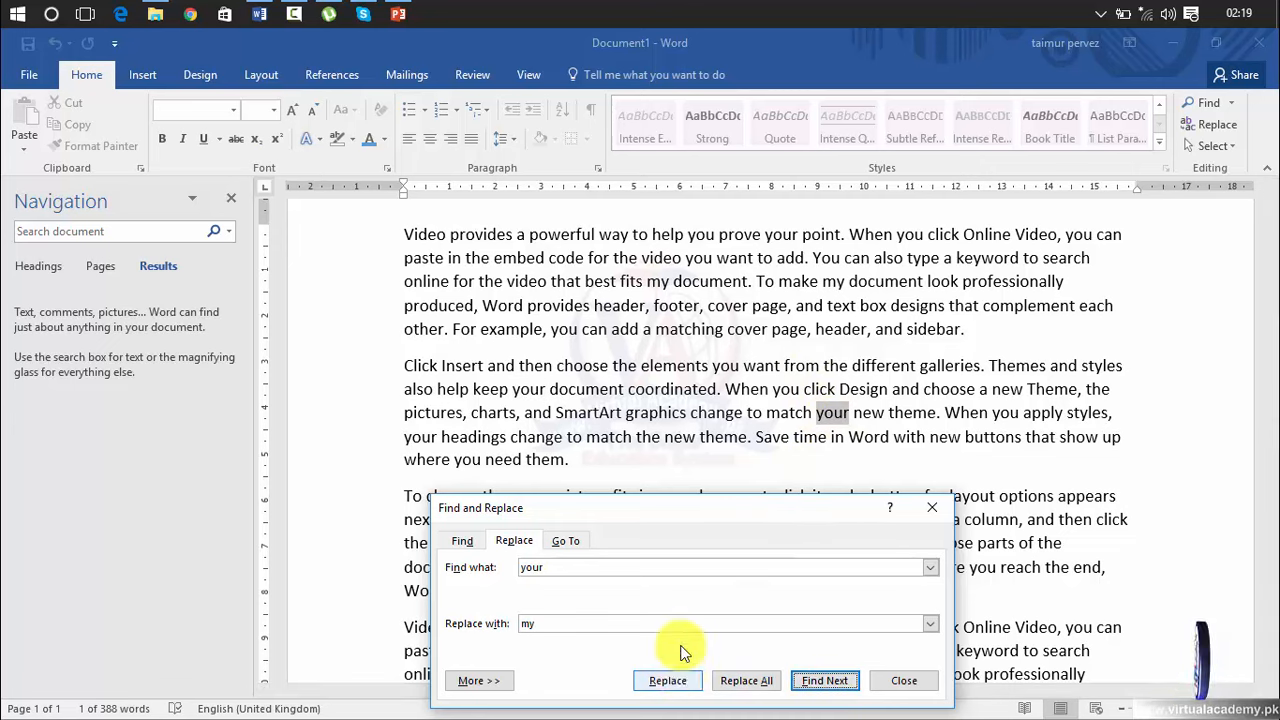
left_click_drag(715, 507, 1060, 126)
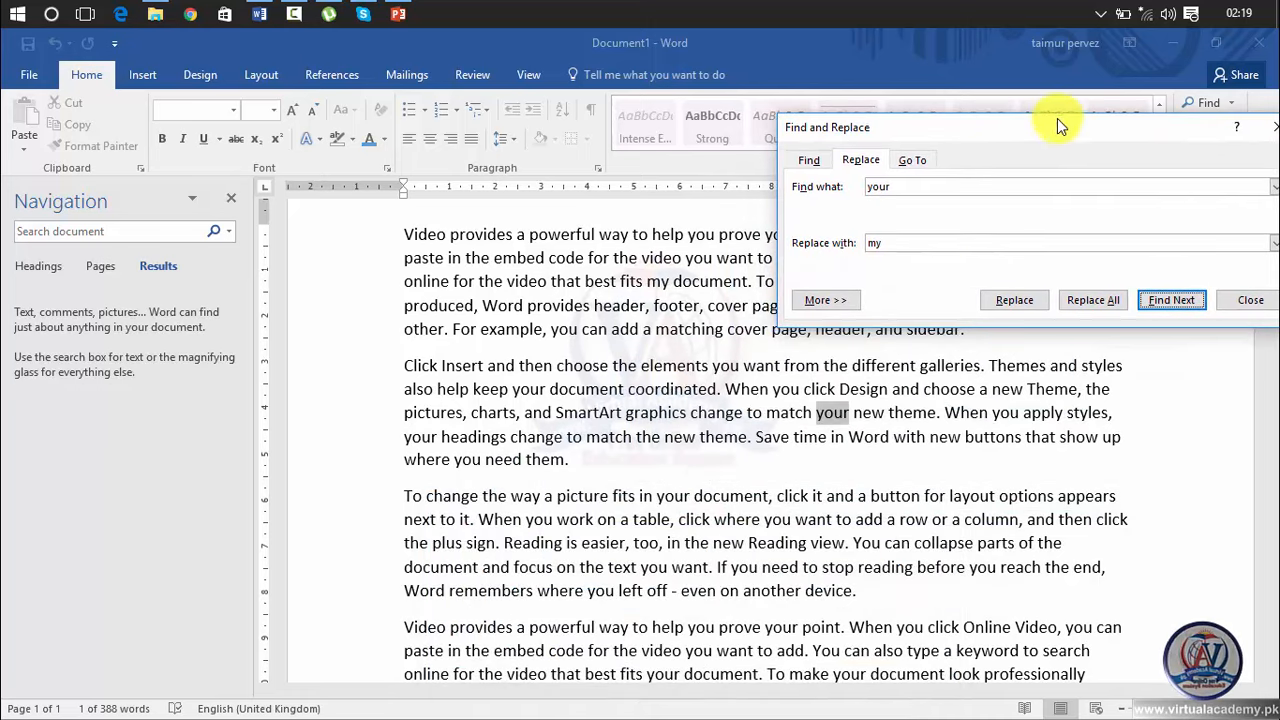
Step: Look over the additional search options, and skip the two remaining "your" occurrences in the second paragraph
left_click(845, 300)
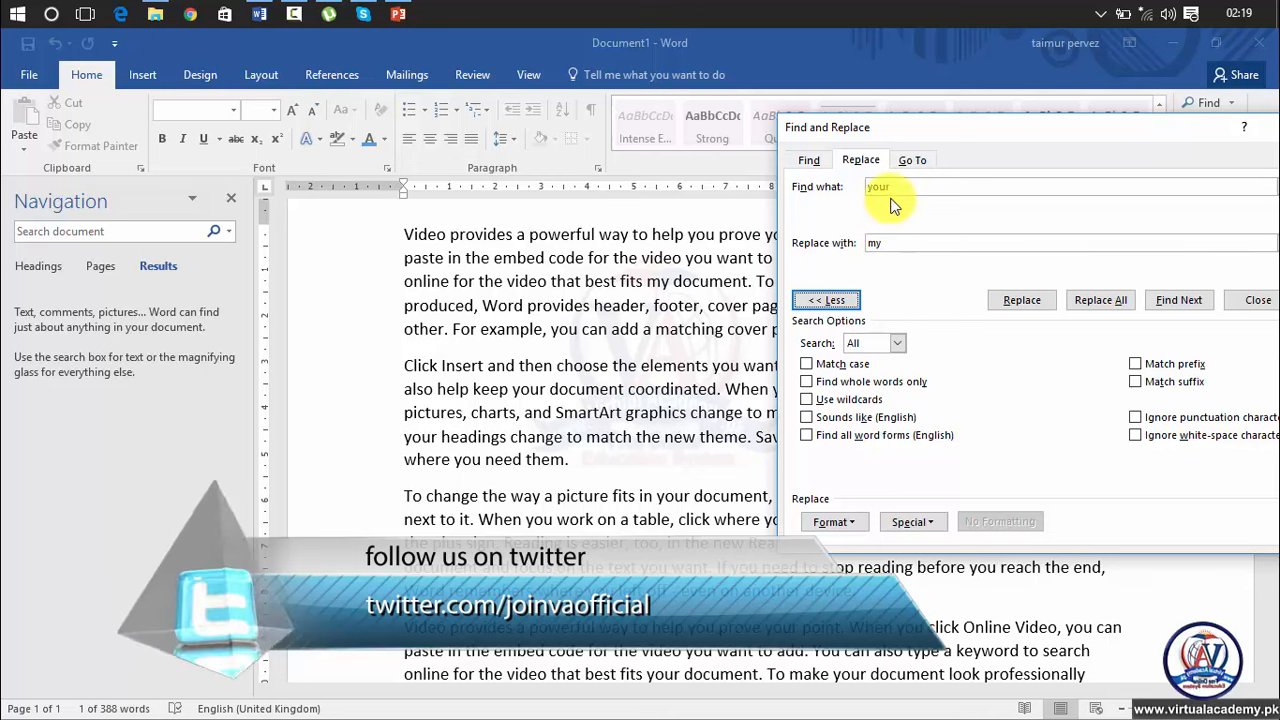
left_click(824, 305)
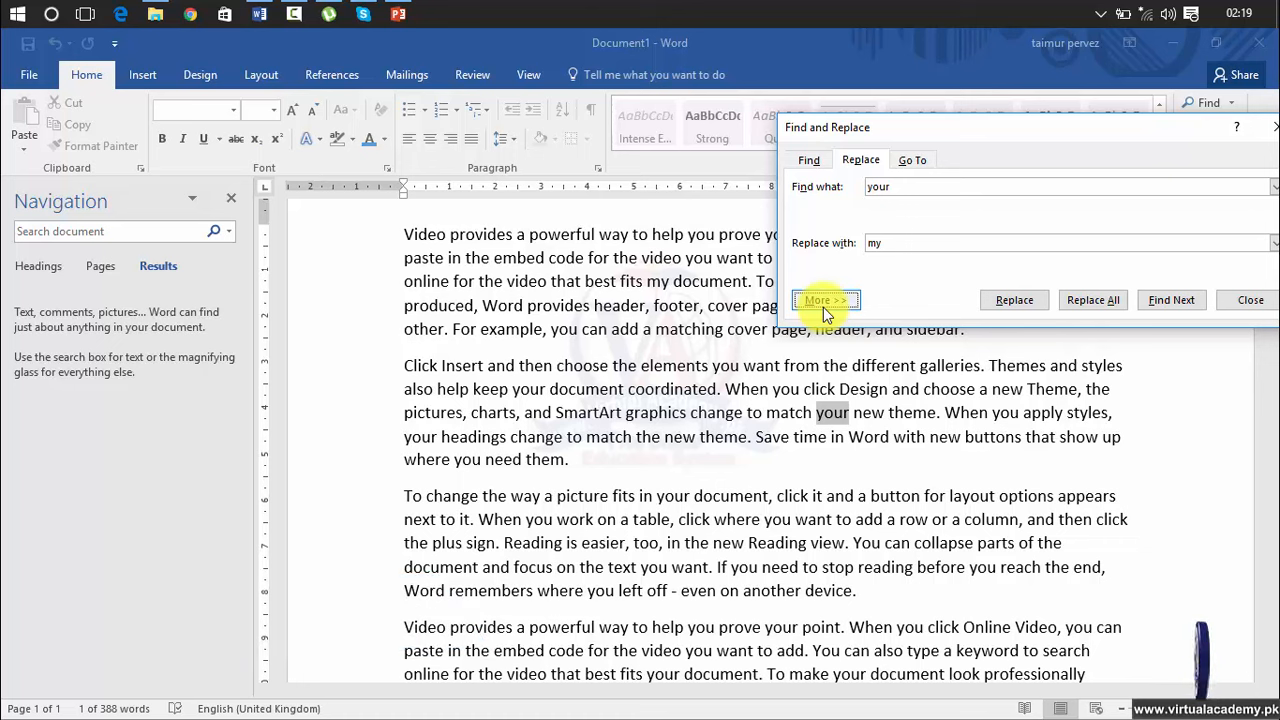
left_click(1183, 308)
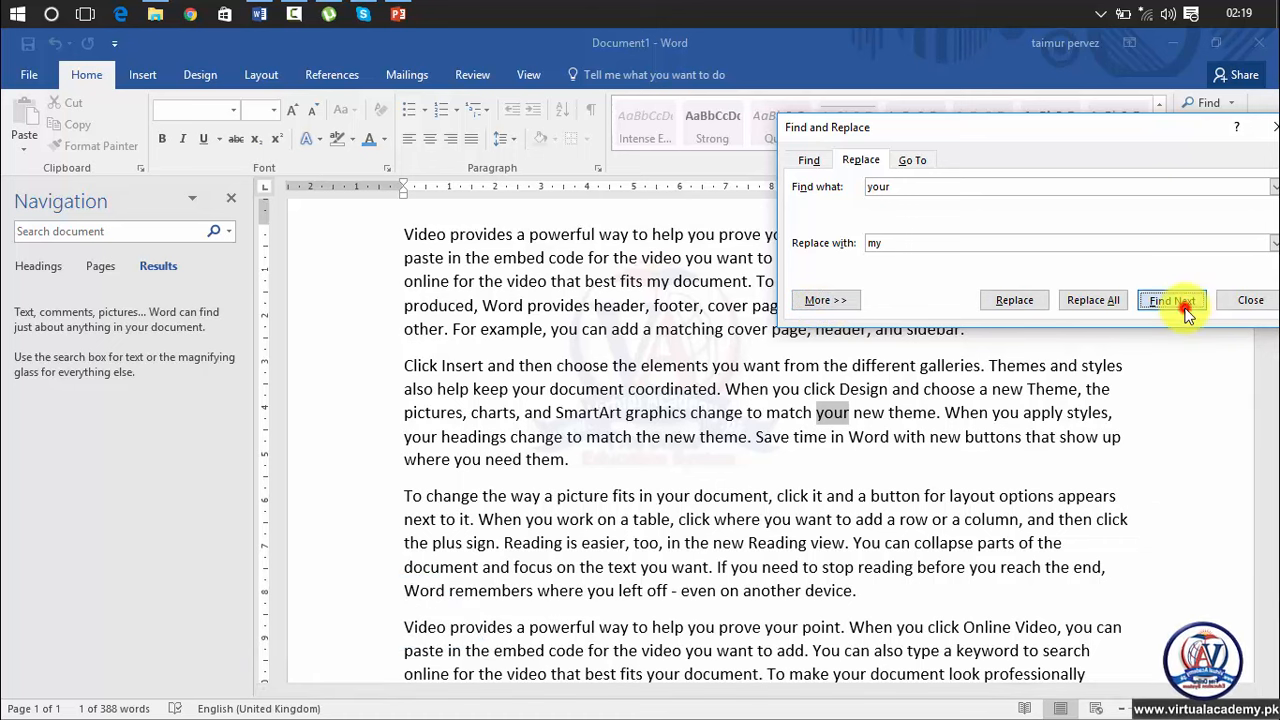
left_click(1179, 307)
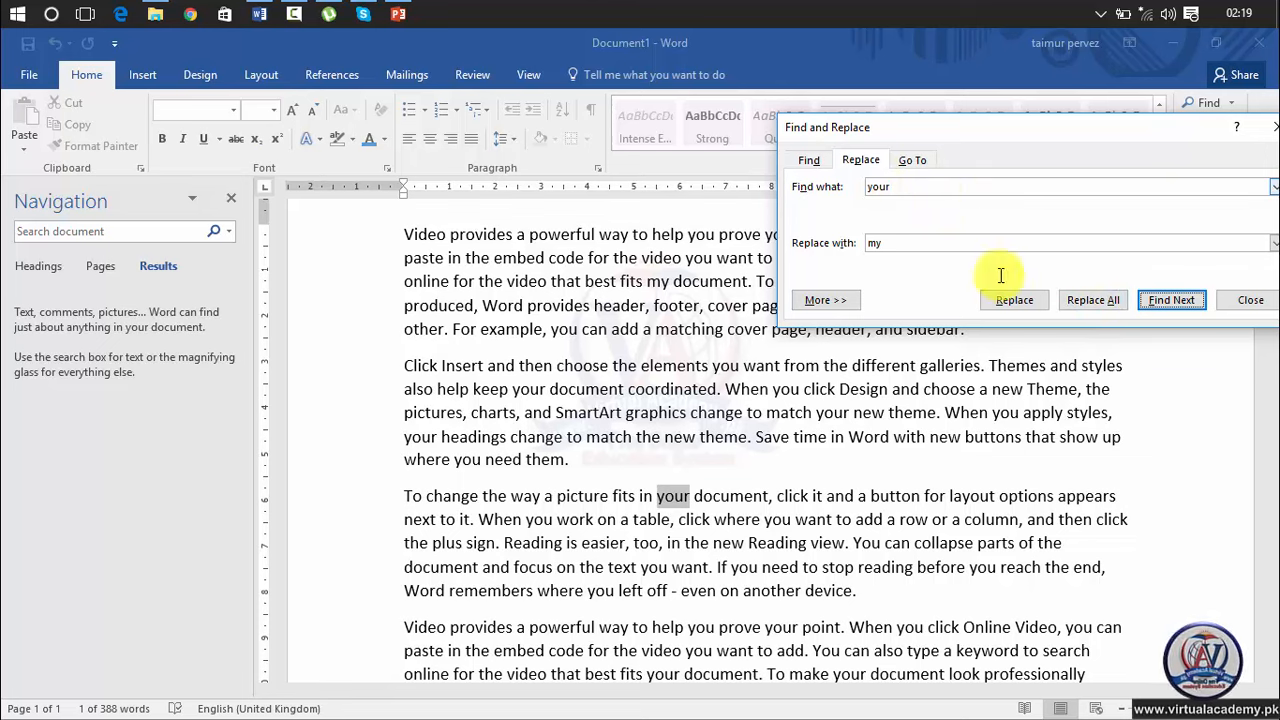
Step: Replace every remaining "your" with "my" throughout the document at once and close the Find and Replace dialog
left_click(1097, 306)
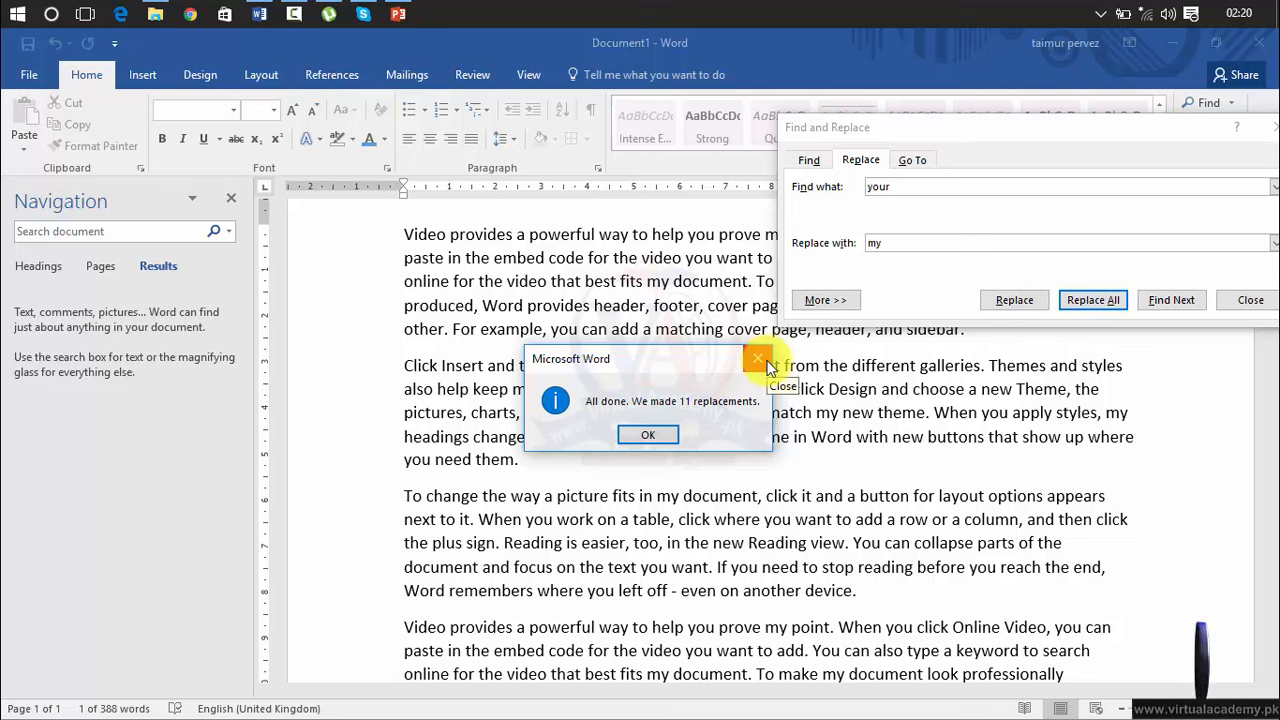
left_click(648, 434)
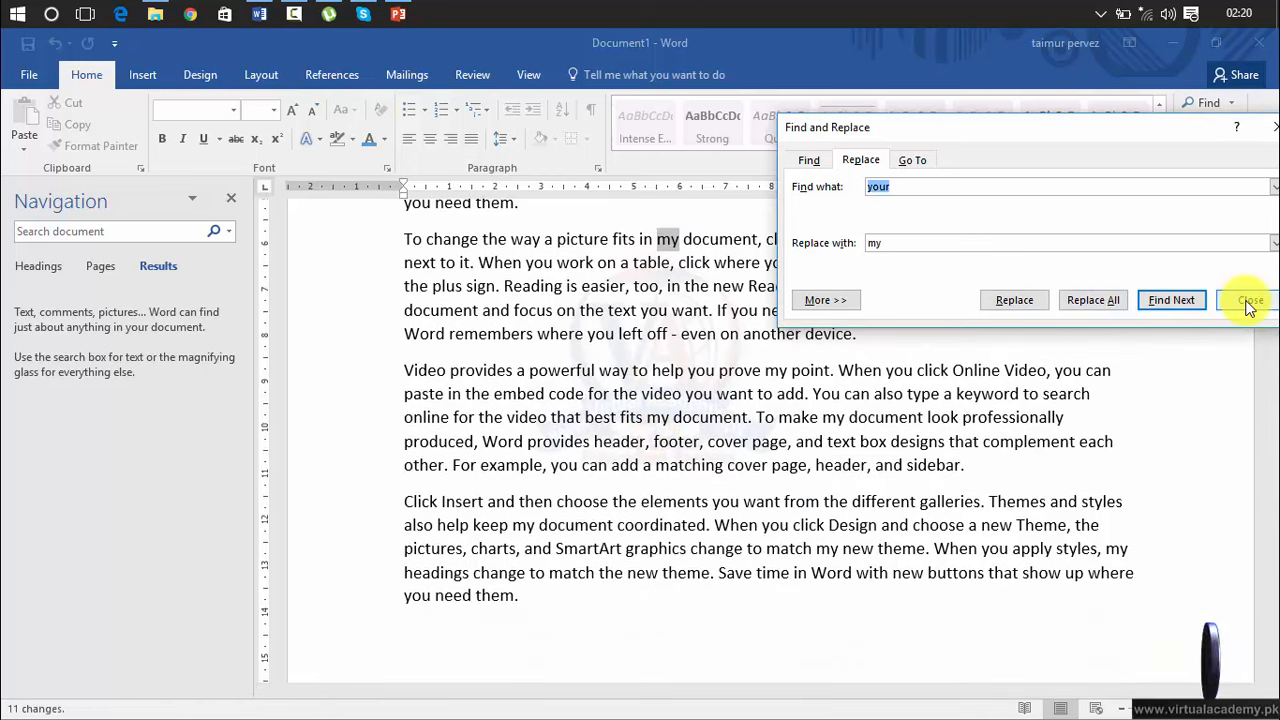
left_click(1247, 302)
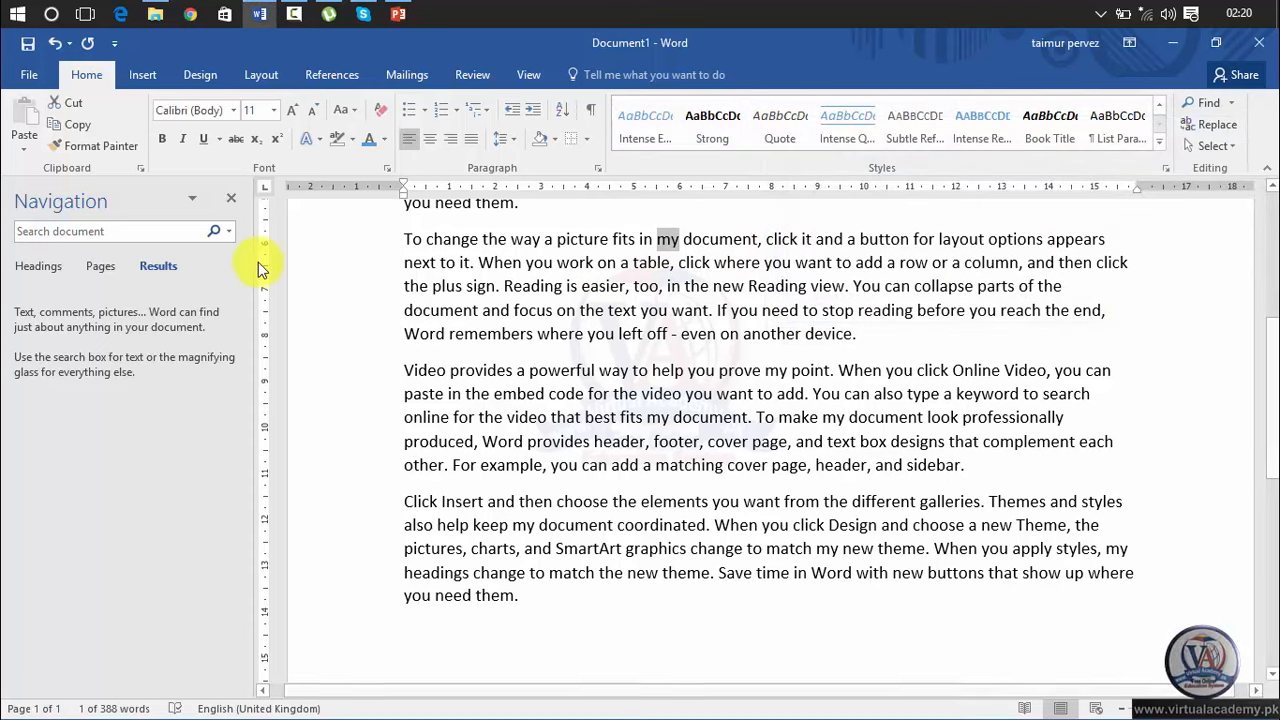
Step: Check the replacement by searching the document for "your" and for "my", and close the search pane
left_click(186, 233)
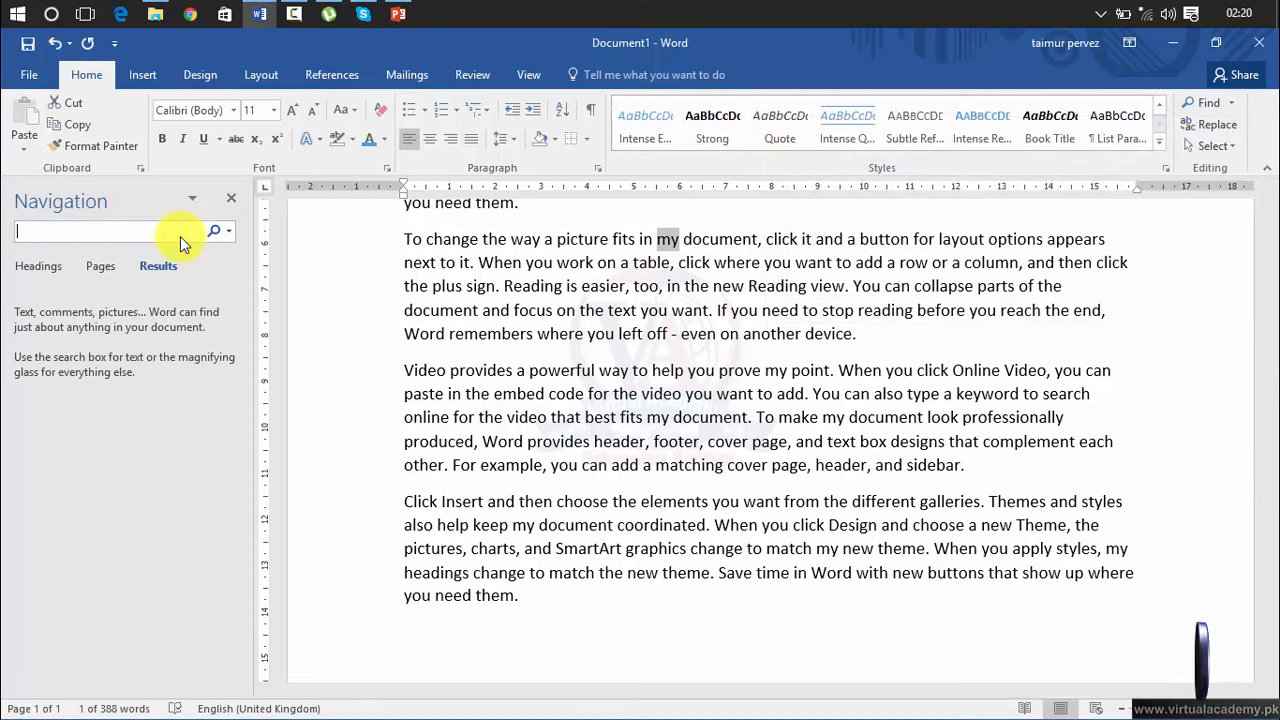
type("your")
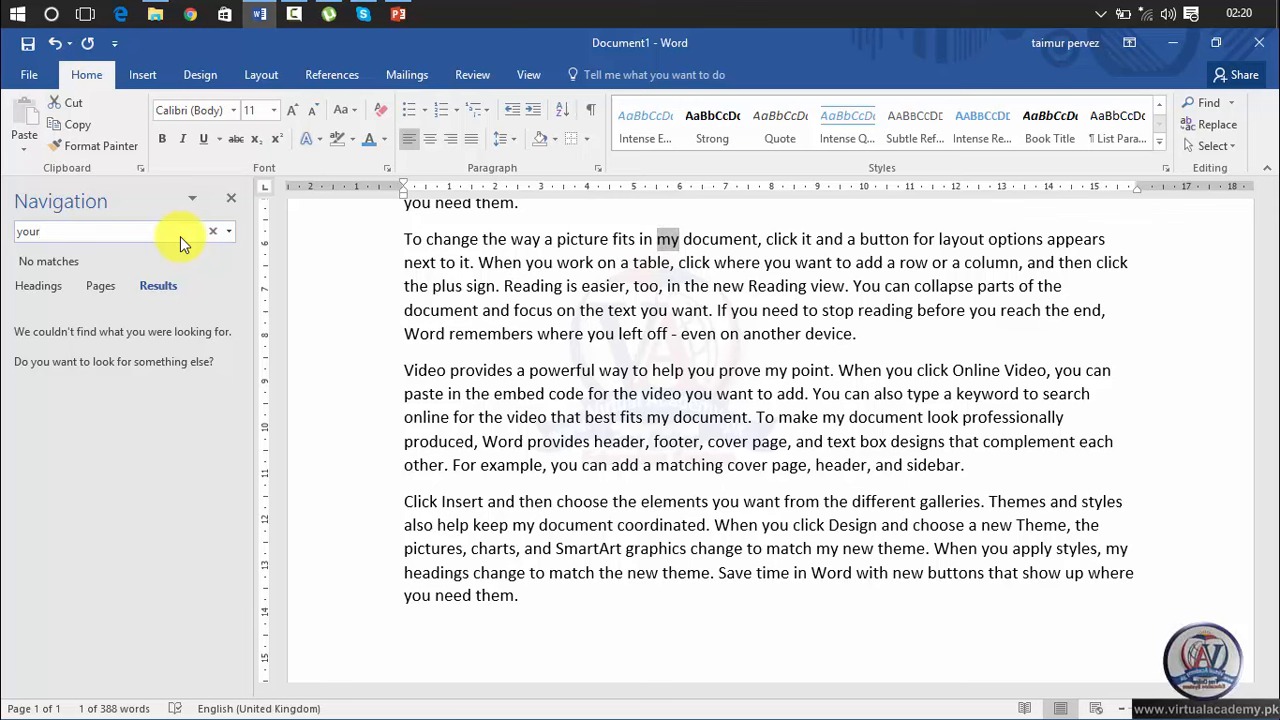
key("BackSpace")
key("BackSpace")
key("BackSpace")
key("BackSpace")
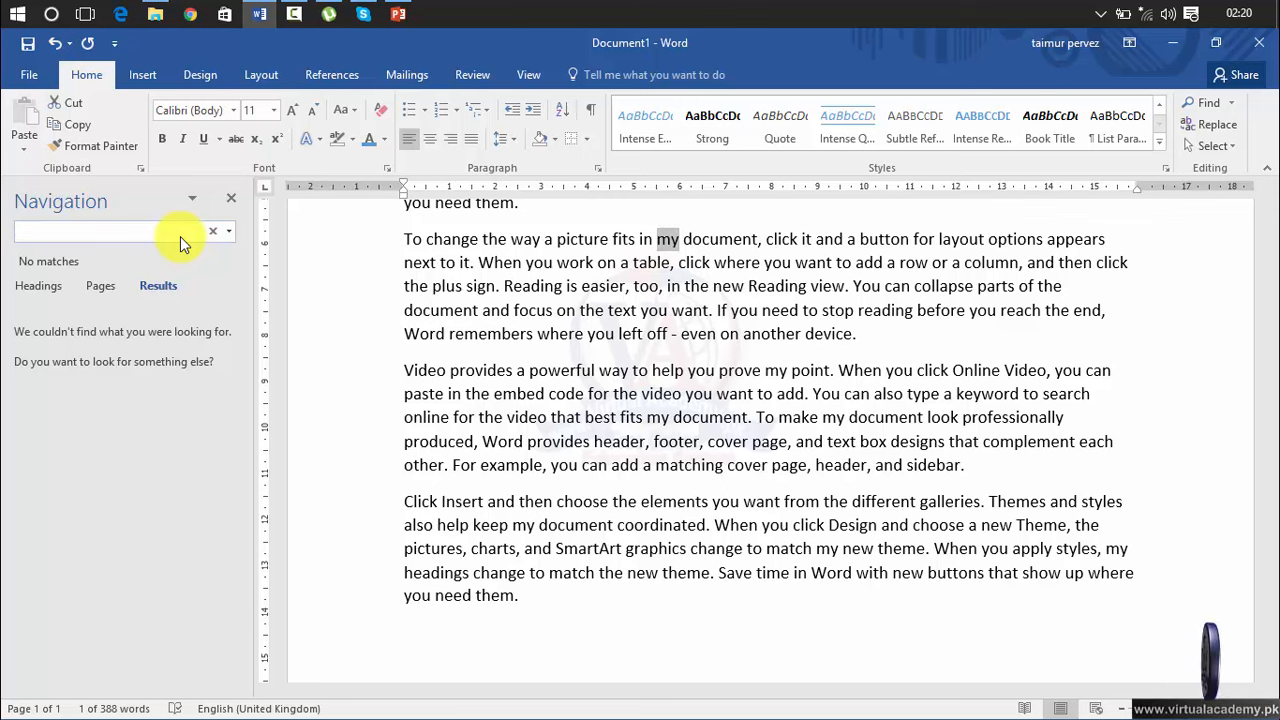
type("my")
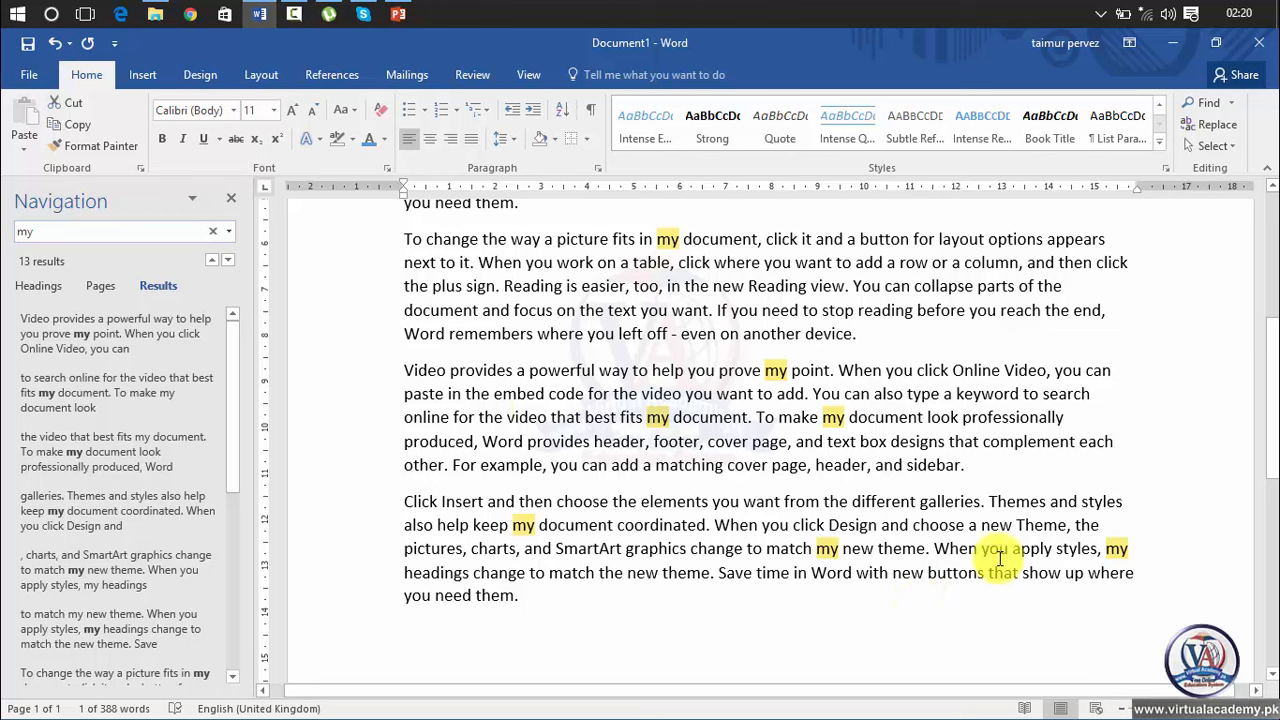
left_click(230, 200)
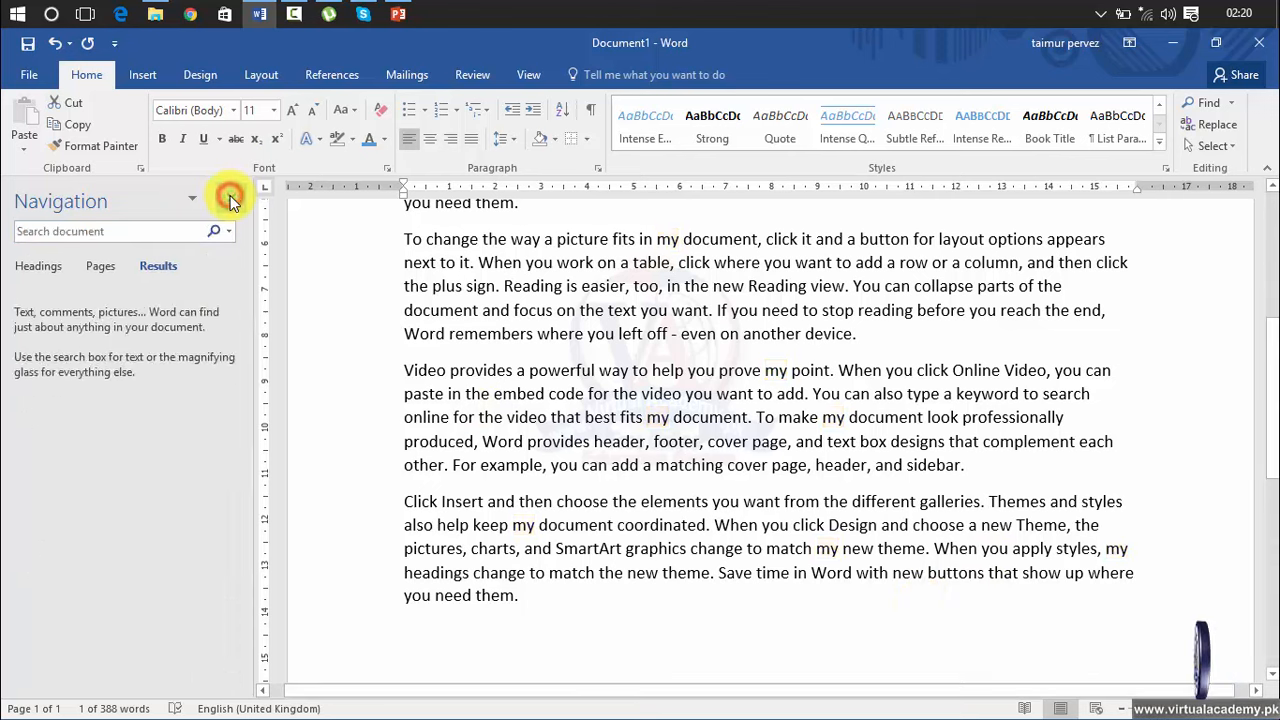
Step: Copy the document's entire text and paste it repeatedly at the end to extend the document to 25 pages
left_click_drag(1272, 368, 1262, 402)
key("ctrl+shift+Home")
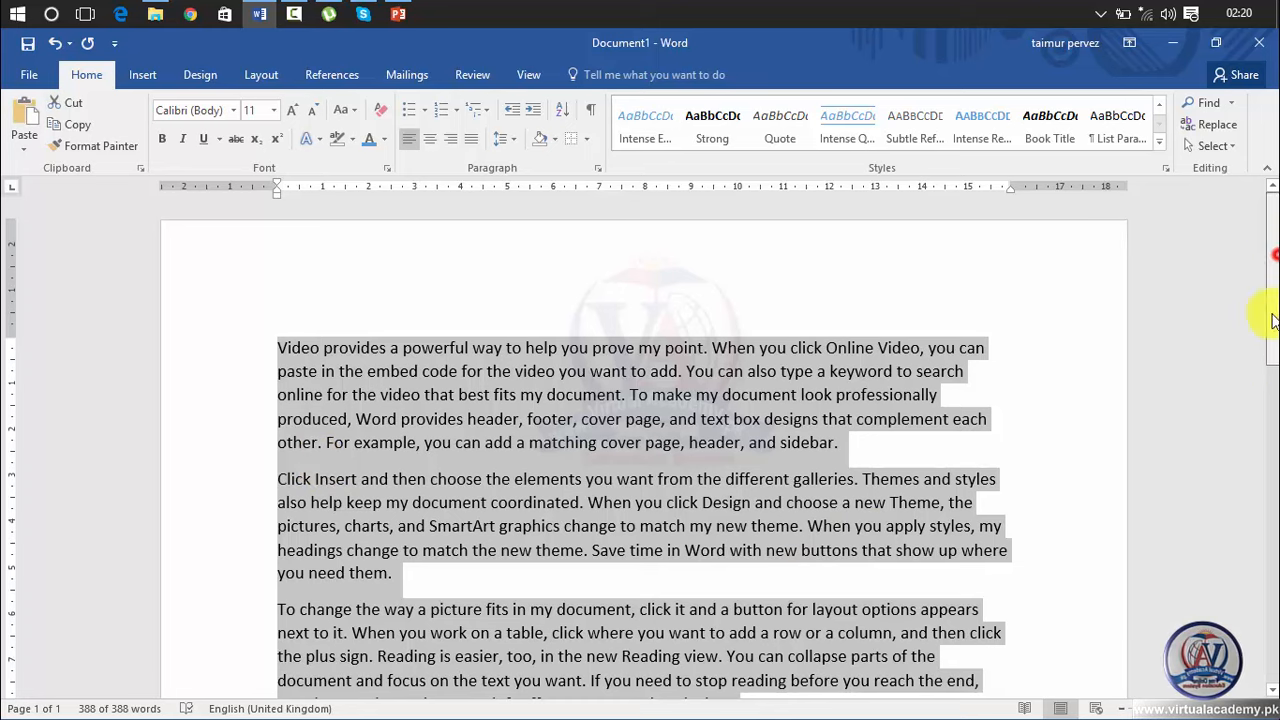
left_click_drag(1274, 317, 1265, 510)
left_click(486, 270)
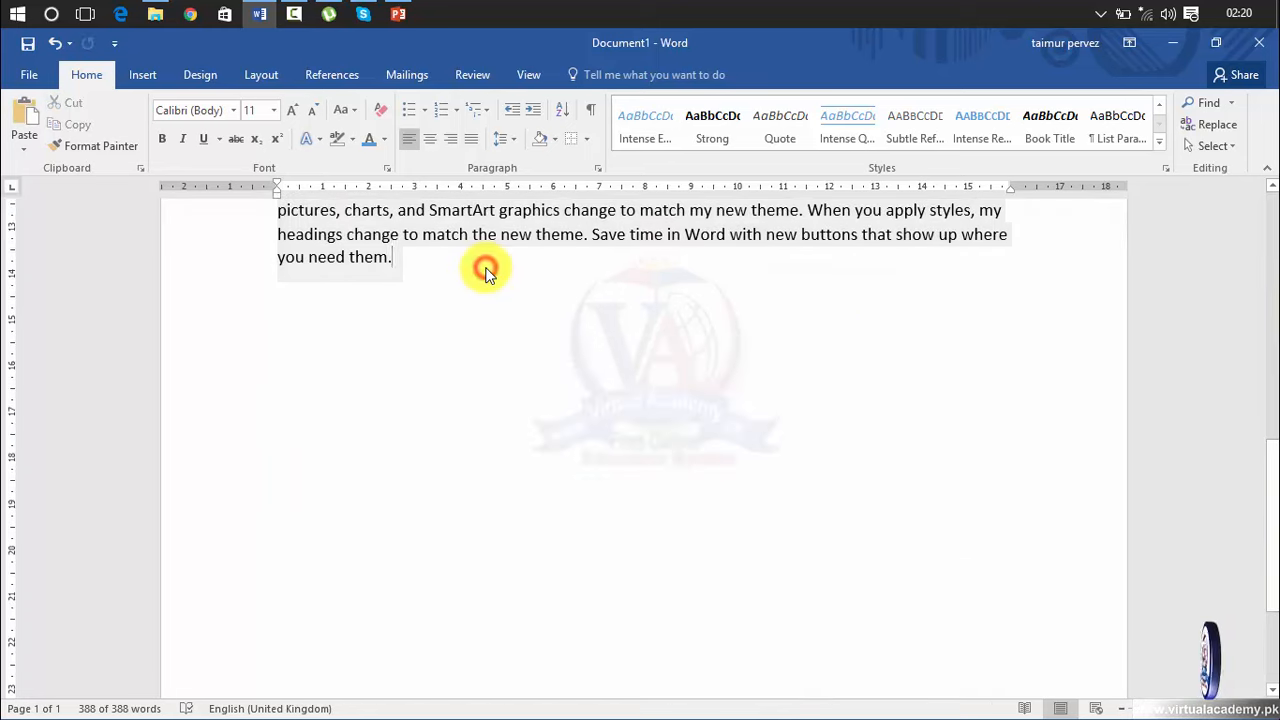
key("ctrl+v")
key("ctrl+v")
key("ctrl+v")
key("ctrl+v")
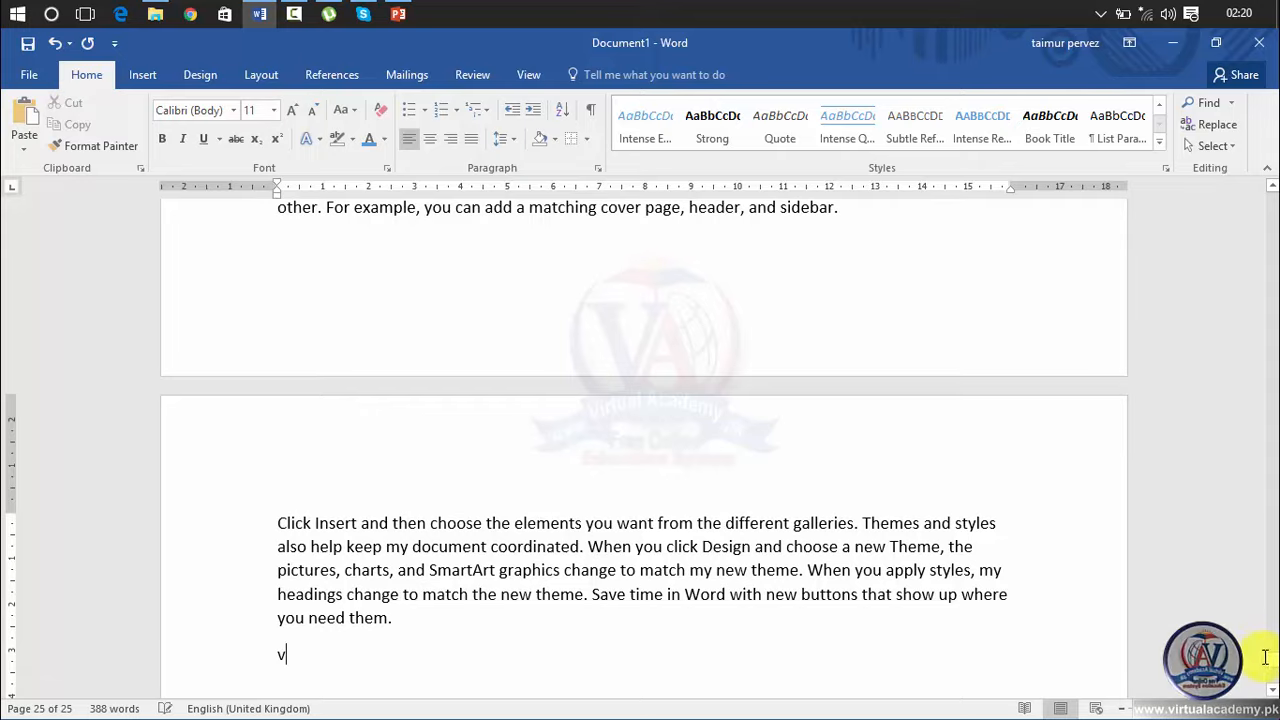
Step: Open Go To, keep the dialog clear of the text, and jump to page 5
left_click_drag(1274, 667, 1270, 200)
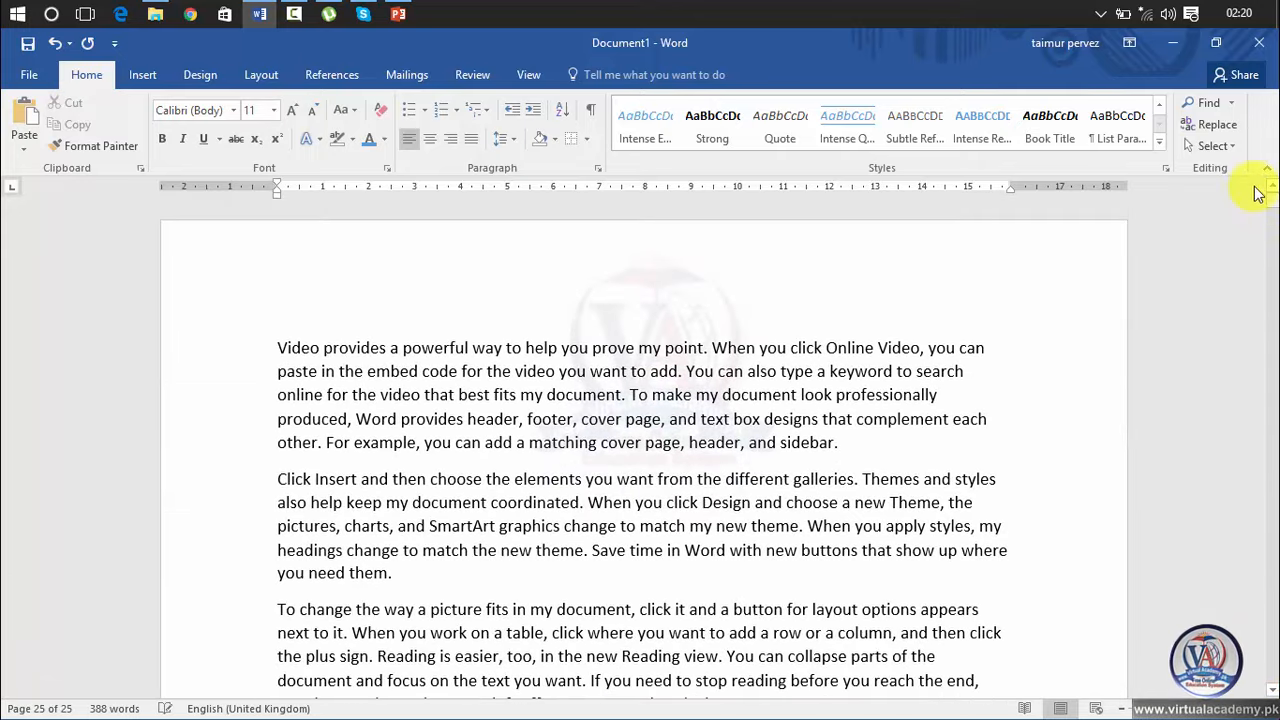
left_click(1234, 106)
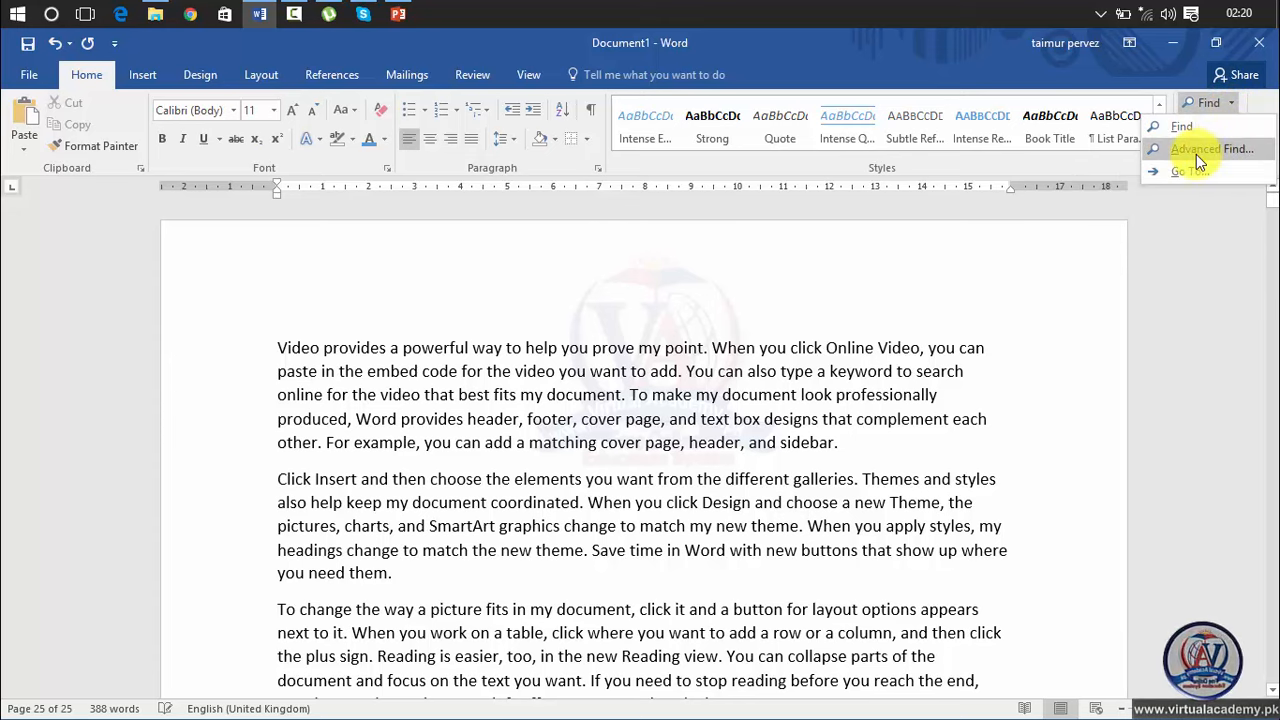
left_click(1188, 174)
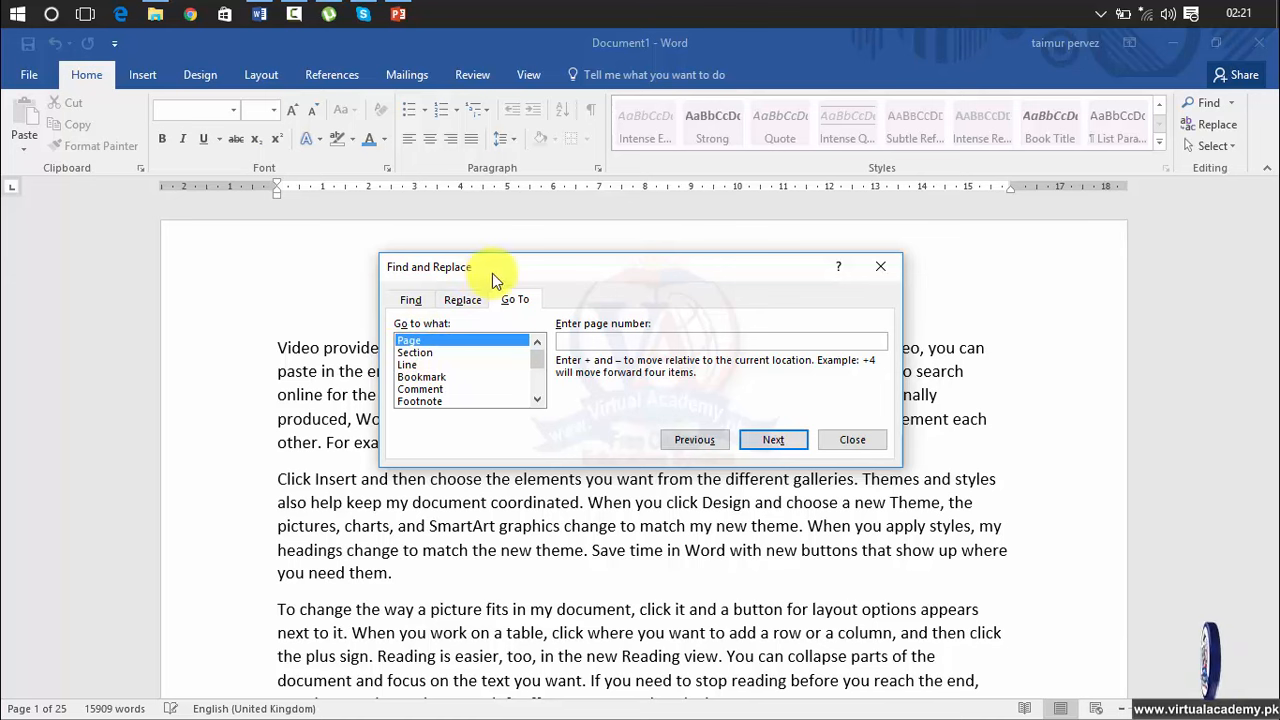
left_click_drag(493, 280, 797, 210)
left_click(890, 265)
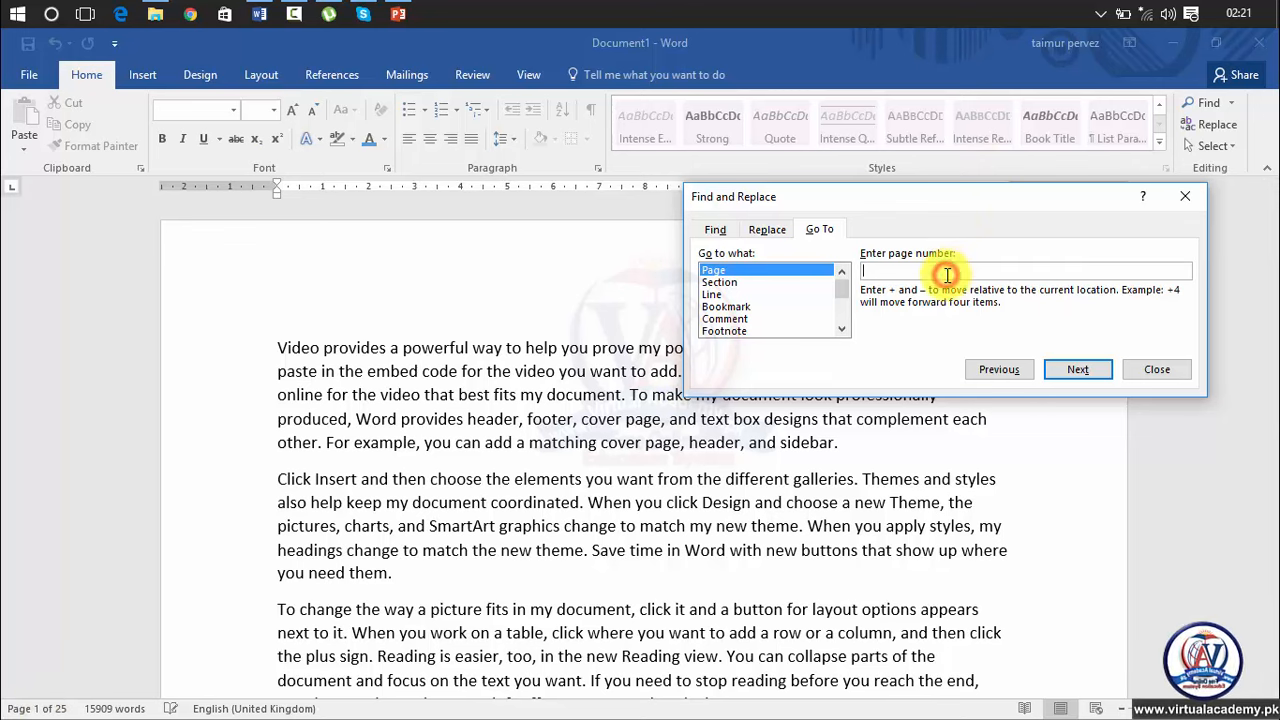
type("5")
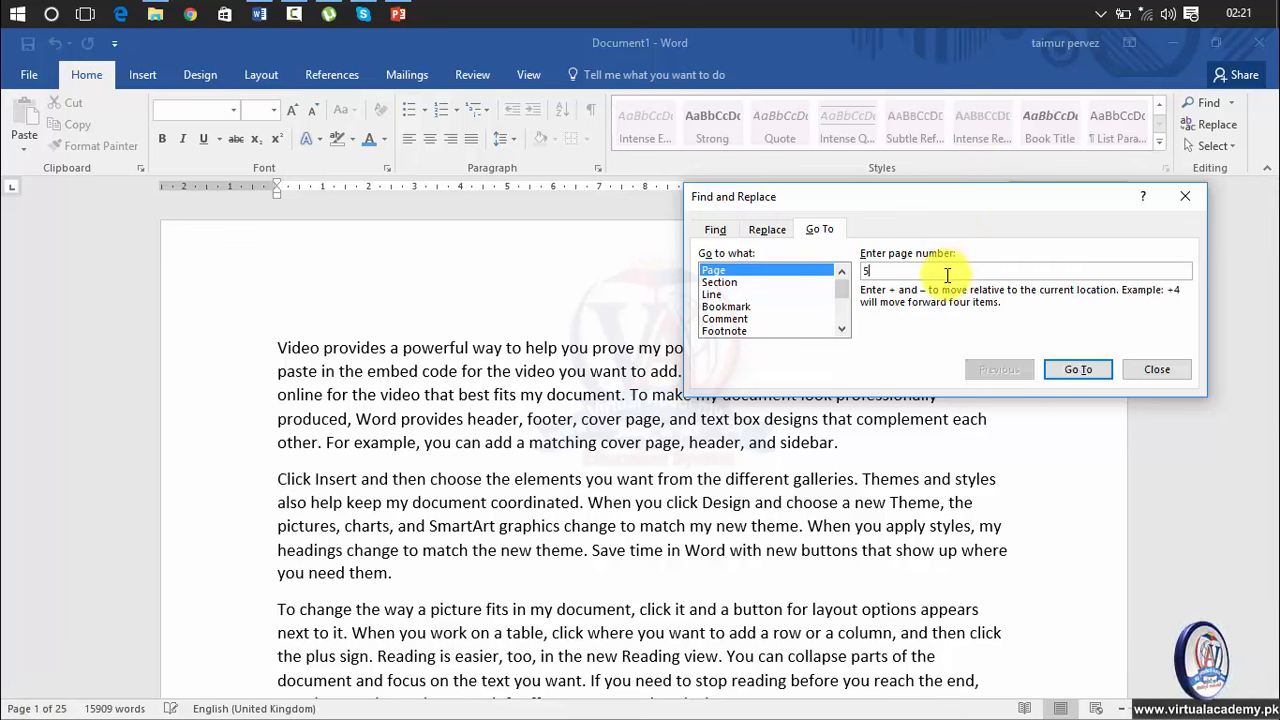
left_click(1103, 377)
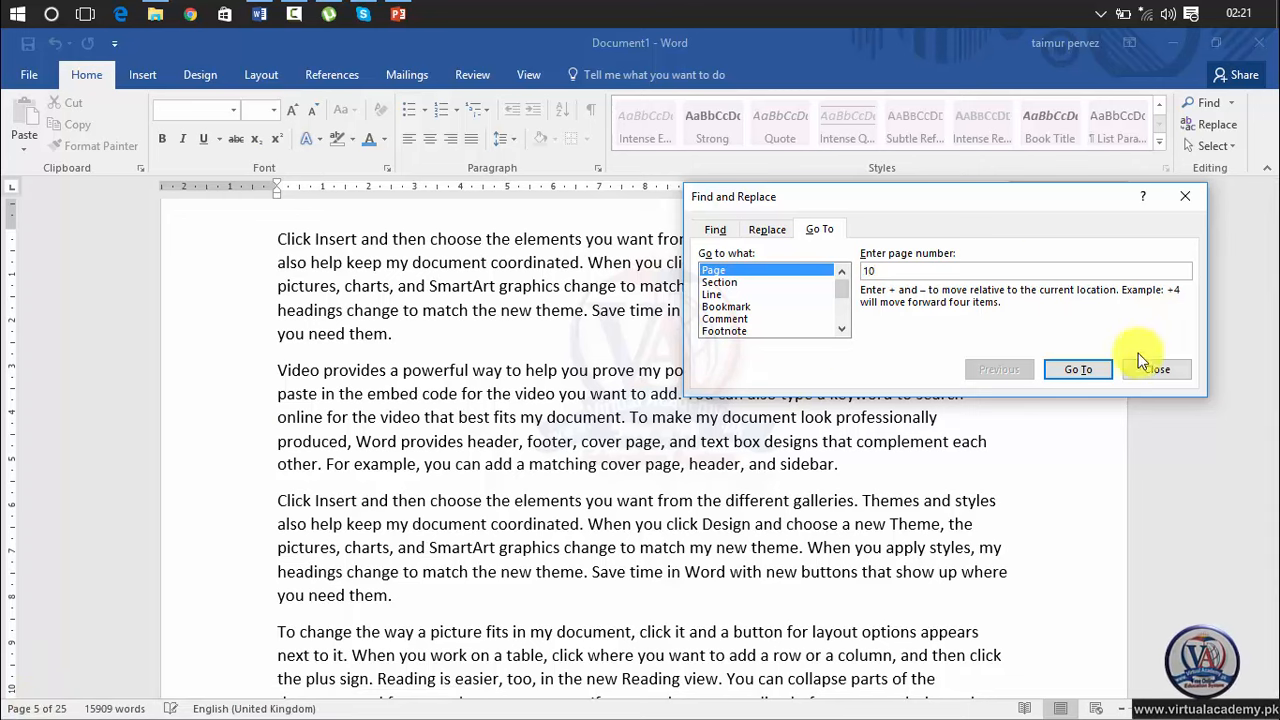
Step: Use Go To to jump to page 10, to the last page, and back to page 1
left_click(1088, 371)
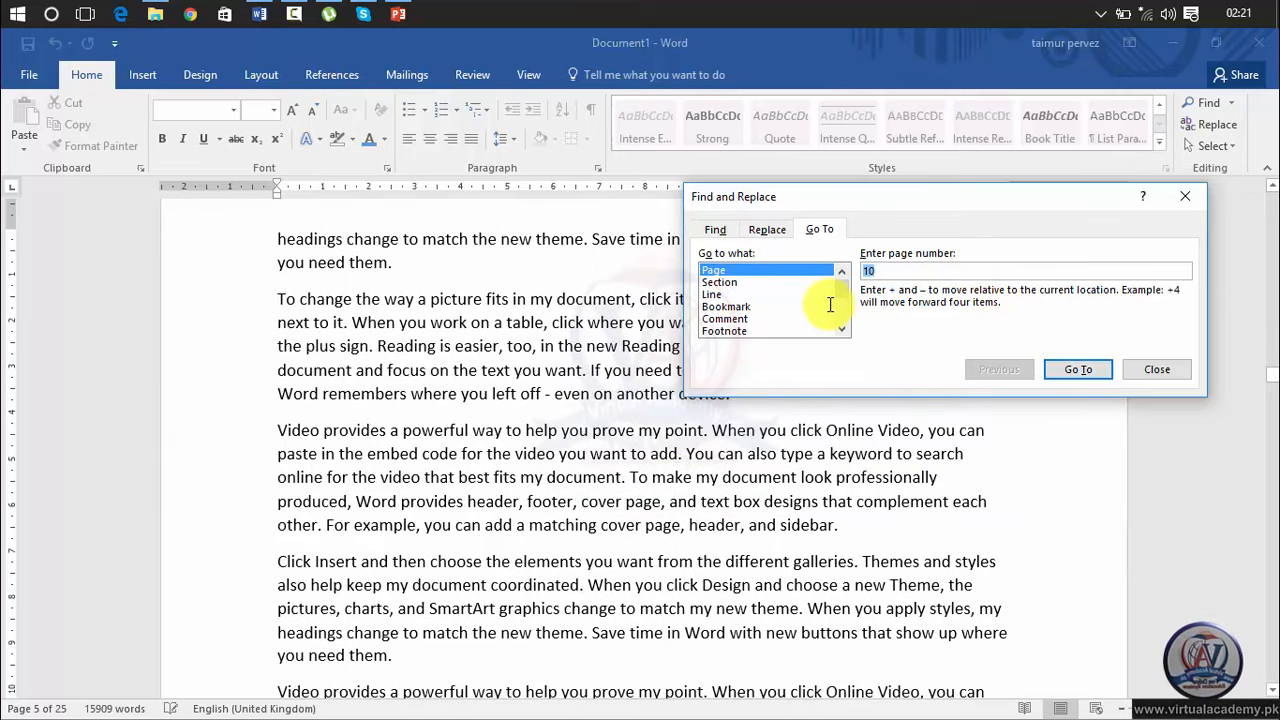
left_click(1075, 371)
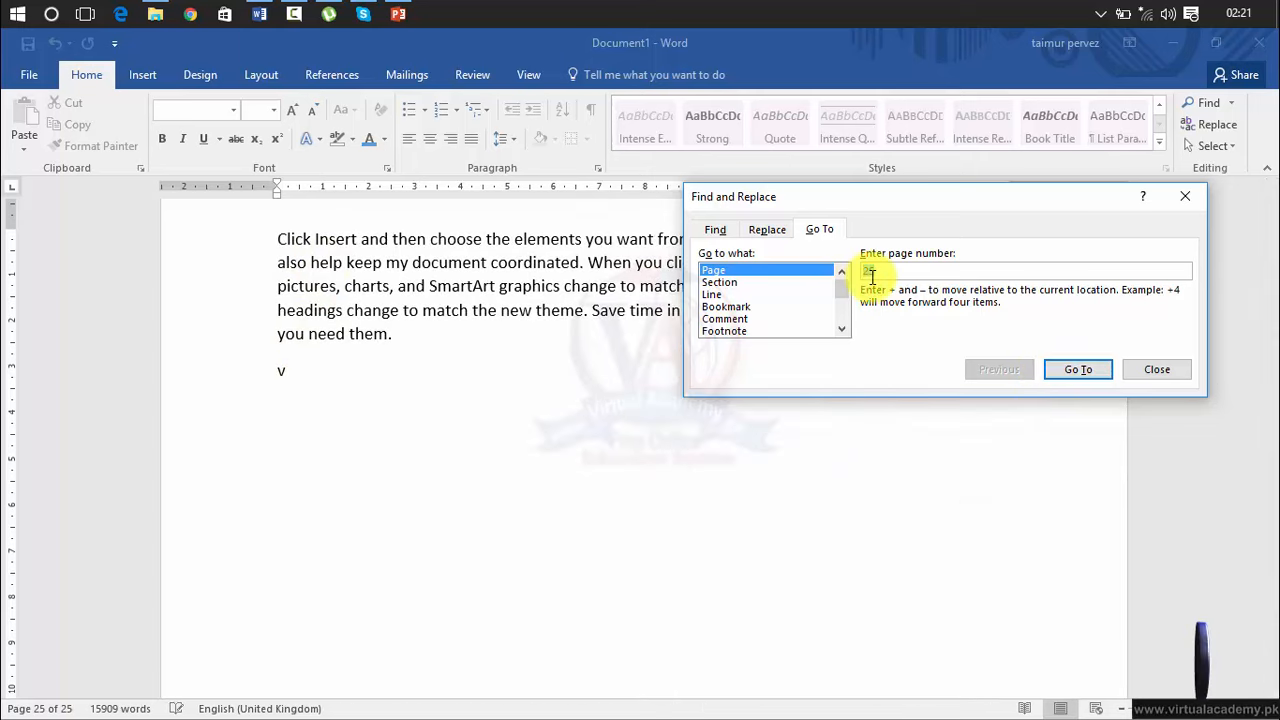
left_click(1070, 370)
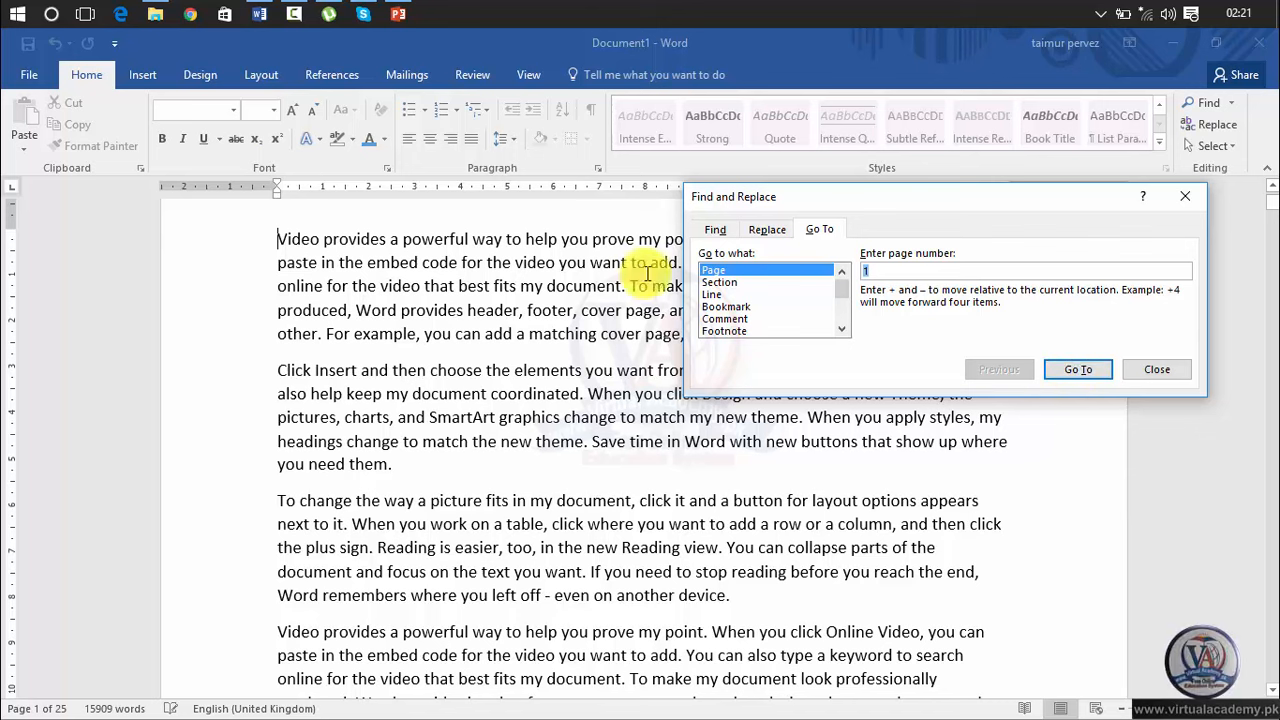
Step: Use Go To by line number to jump to line 3 and to line 250, and close the dialog
left_click(710, 294)
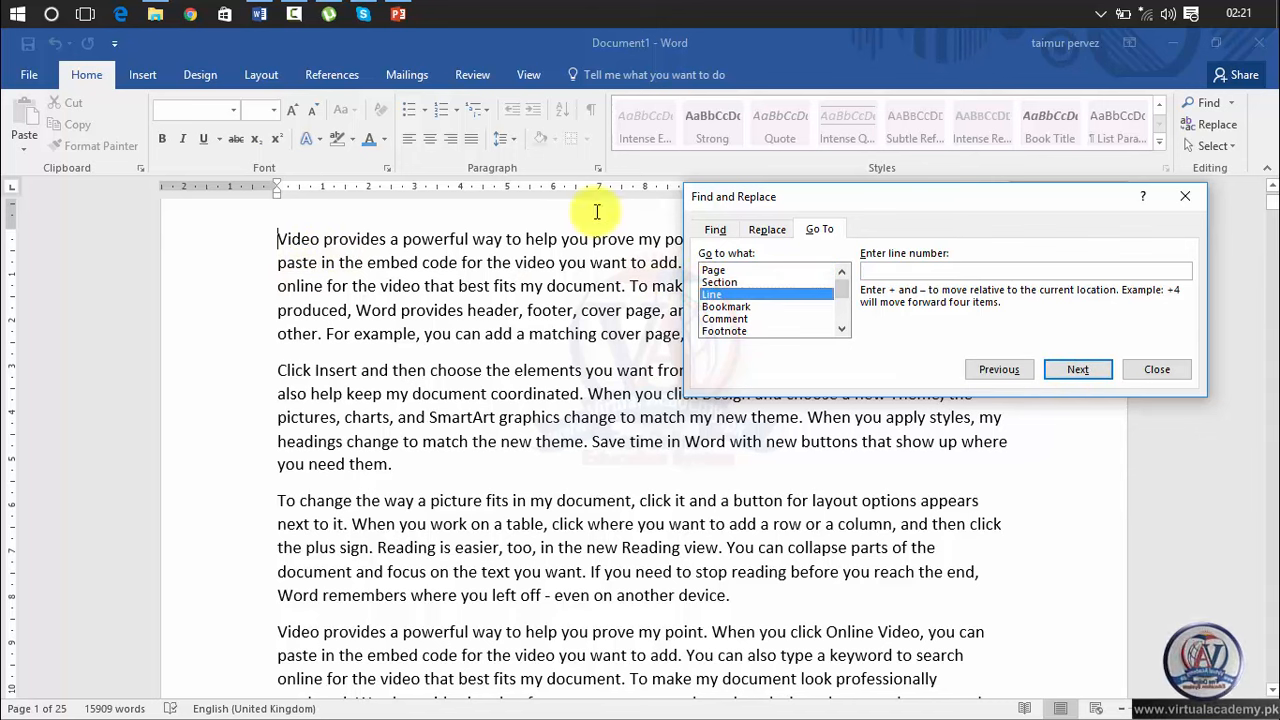
left_click(882, 272)
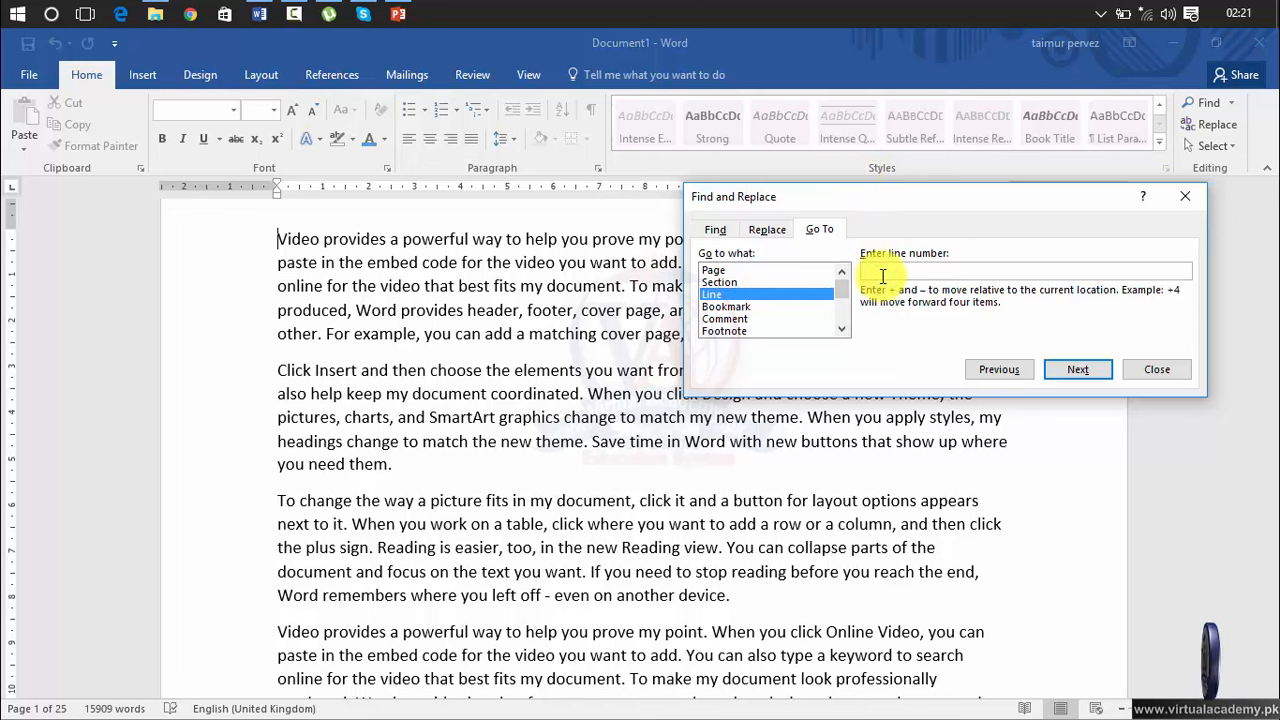
type("3")
left_click(1090, 369)
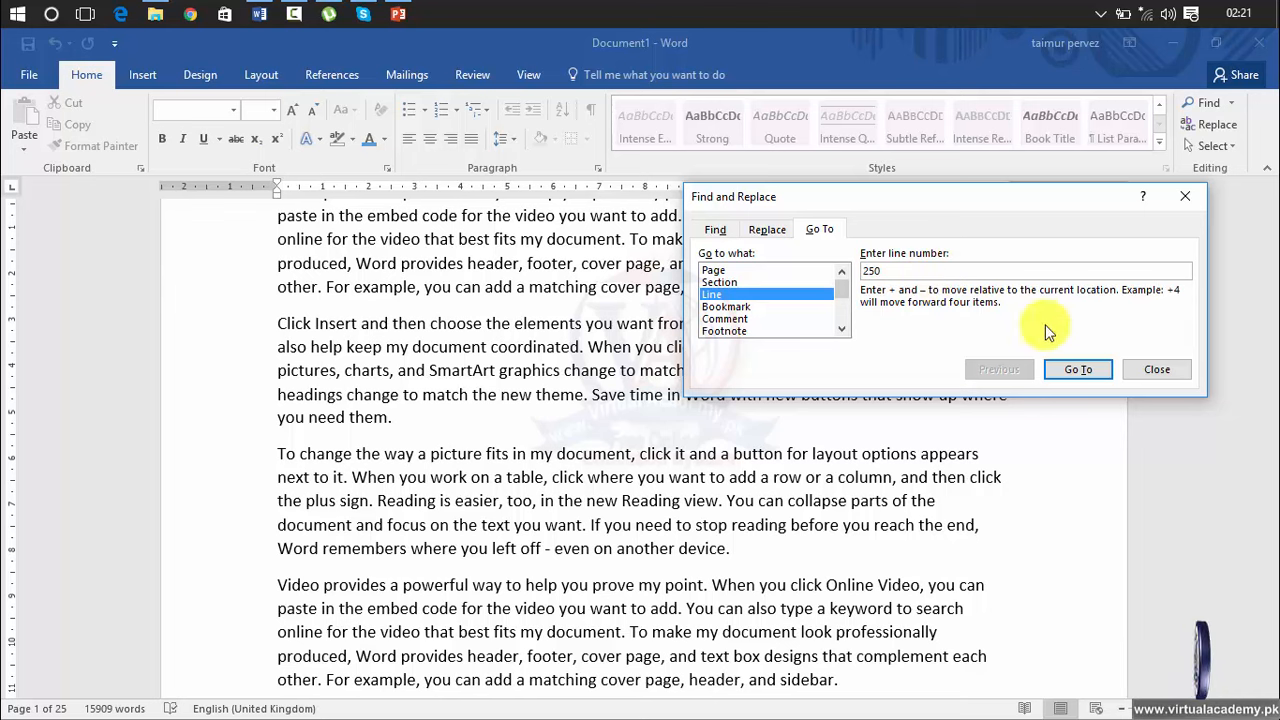
left_click(1077, 369)
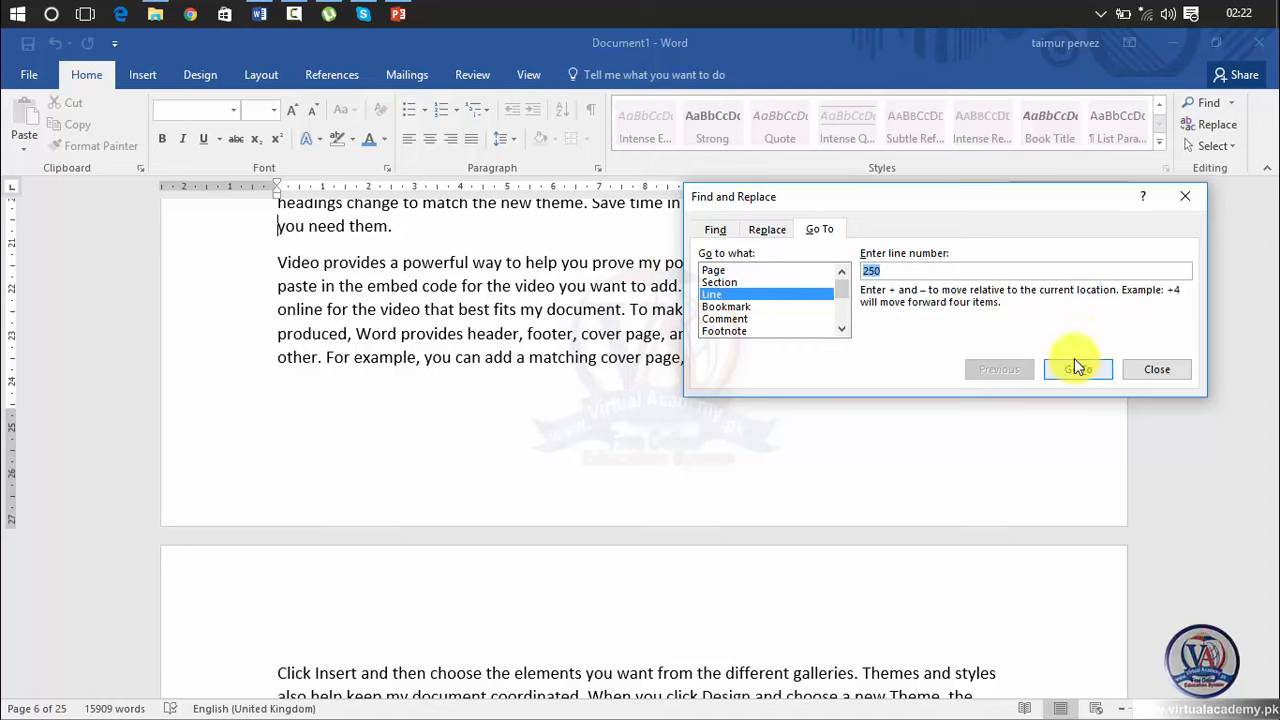
left_click(1186, 198)
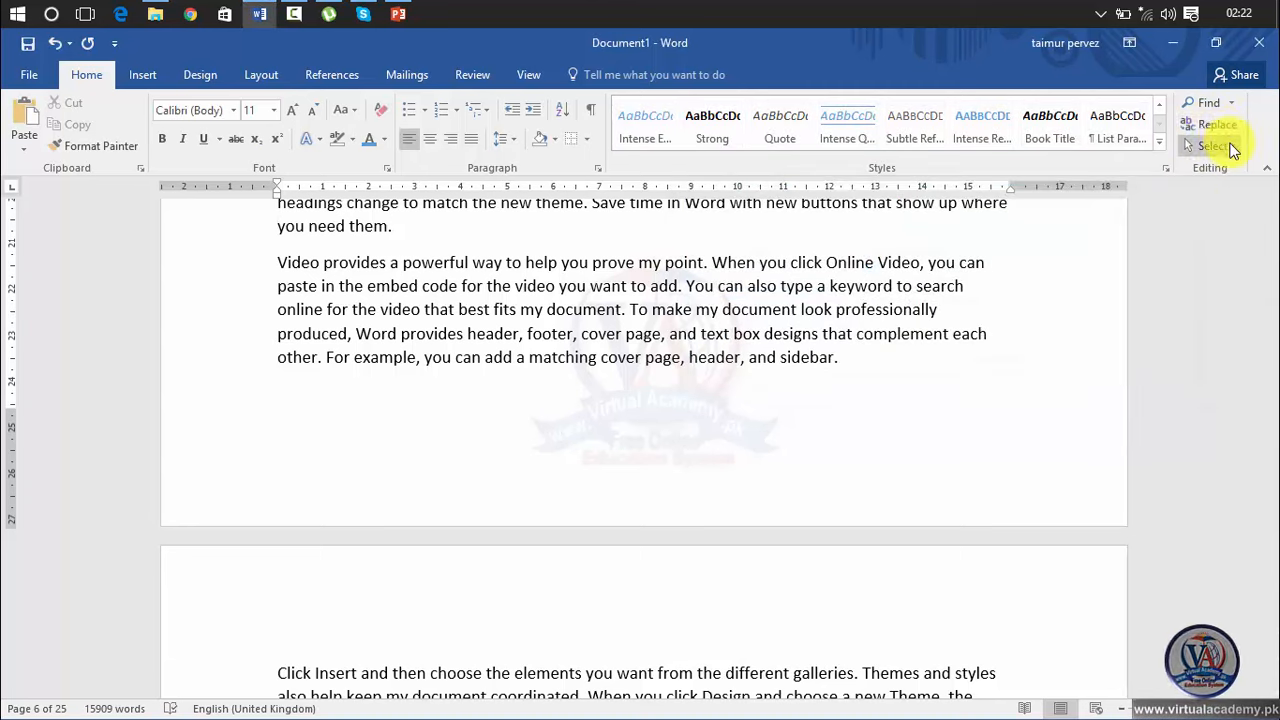
Step: Select all text in the document, look over the other selection options, and clear the selection
left_click(1224, 148)
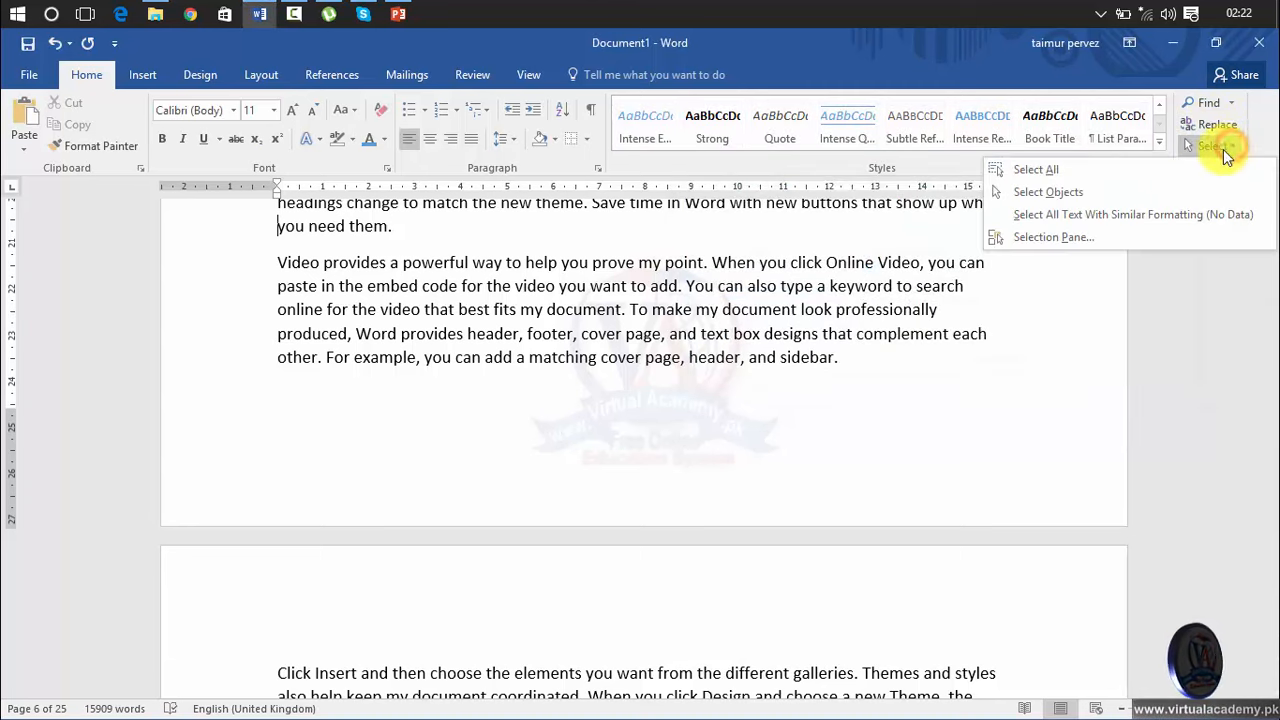
left_click(1128, 176)
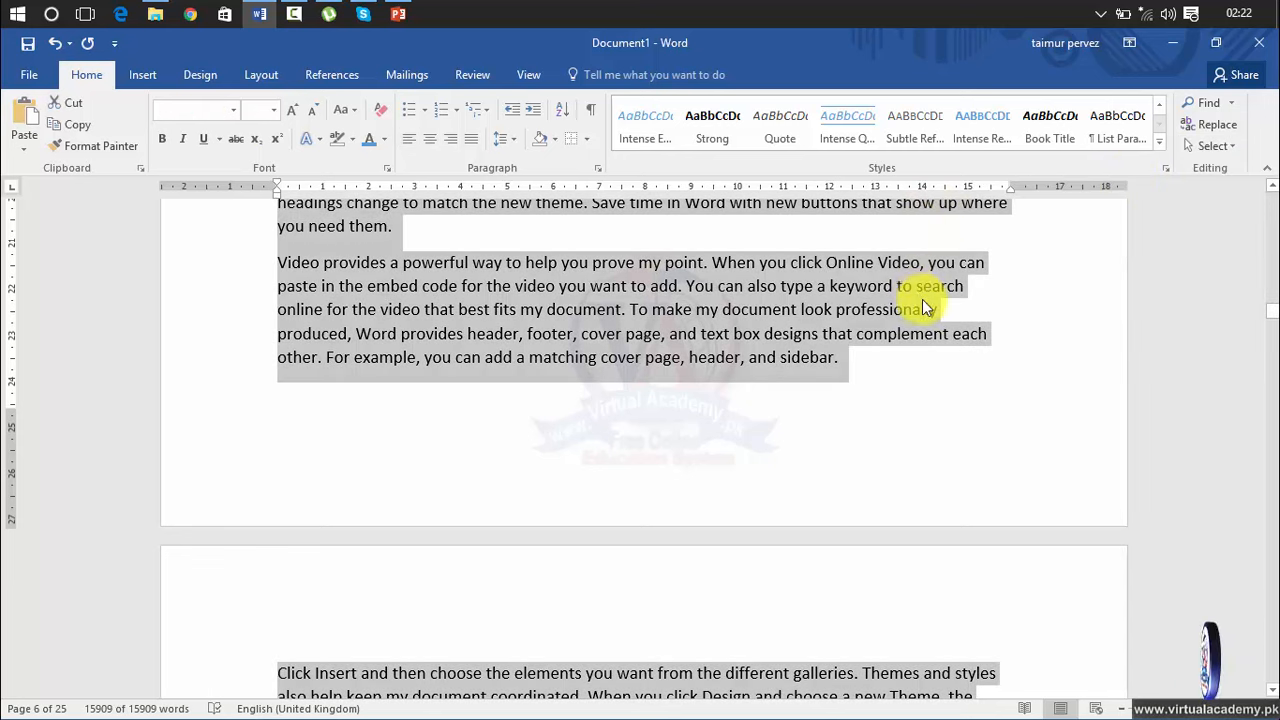
left_click(1230, 146)
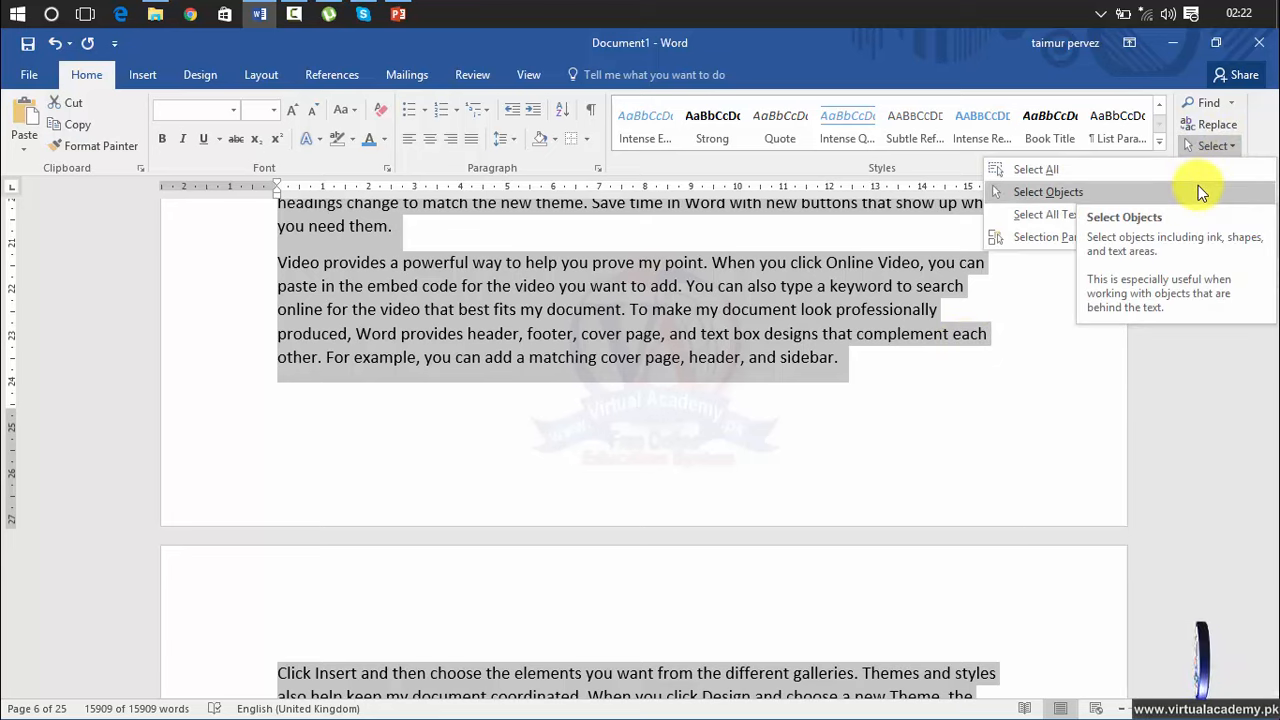
left_click(1034, 363)
left_click(885, 402)
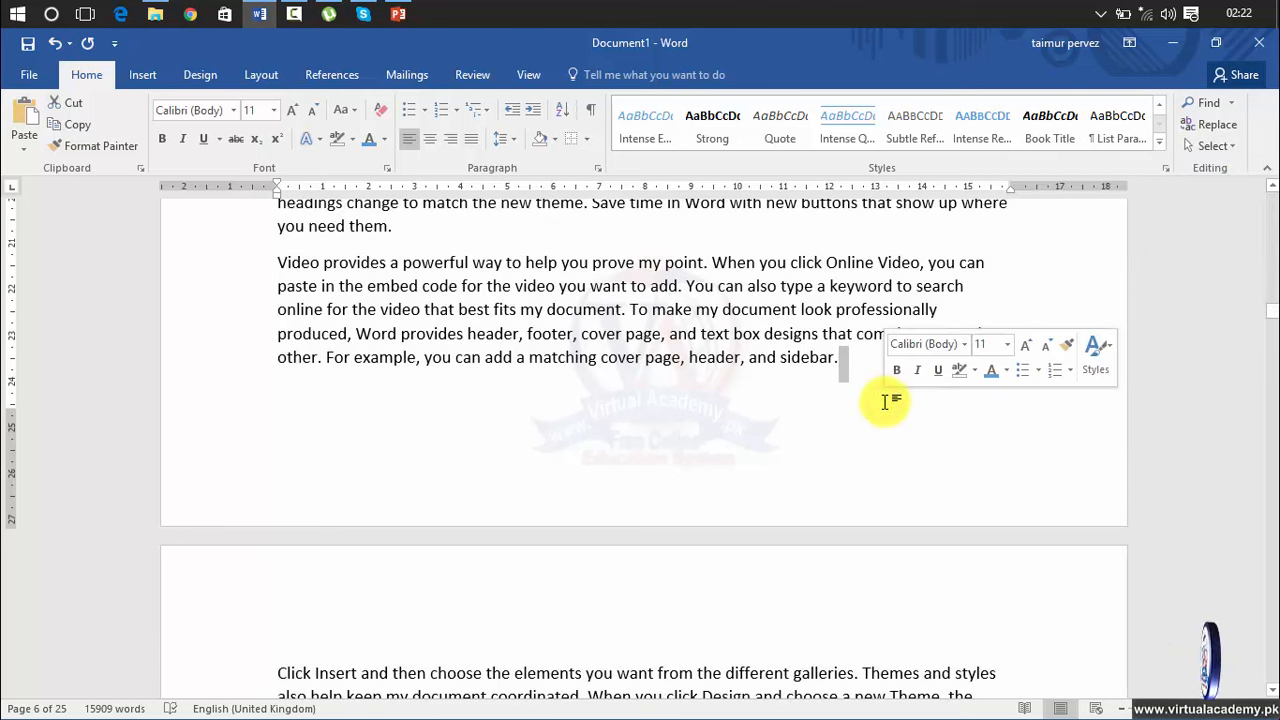
Step: Insert a page break before the "Click Insert" paragraph that follows page 6
key("Down")
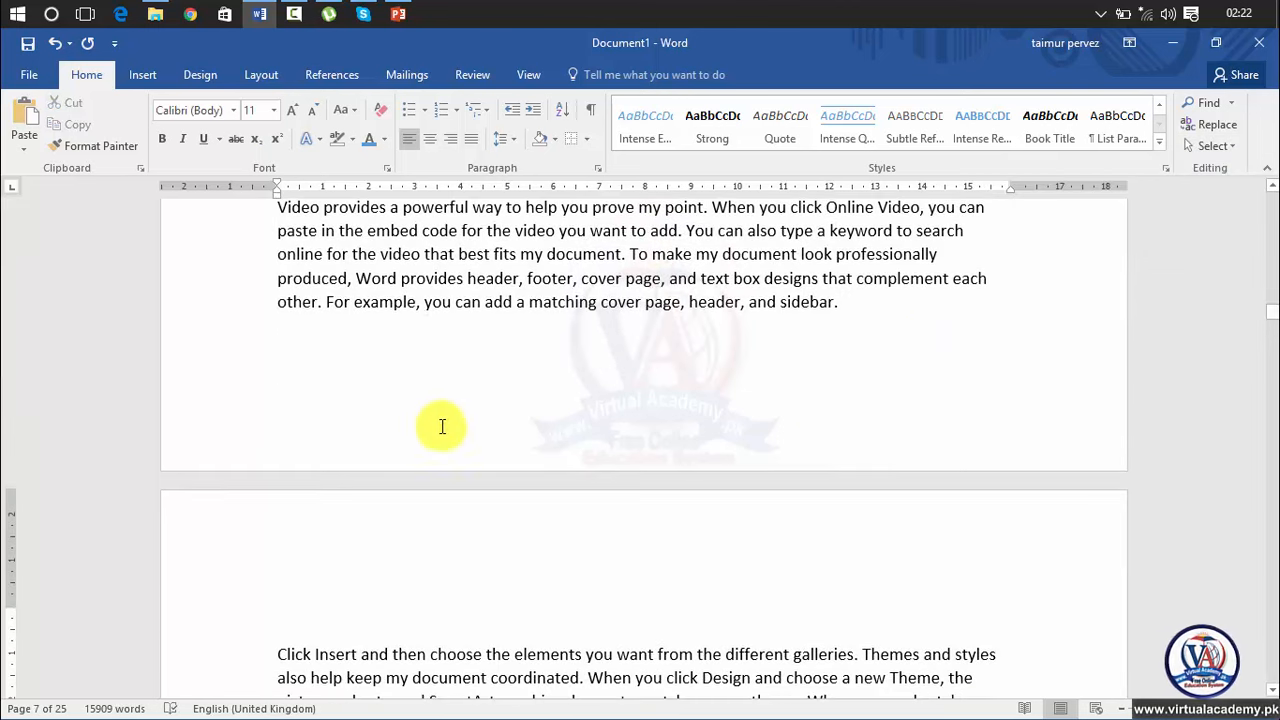
left_click(428, 392)
key("ctrl+Return")
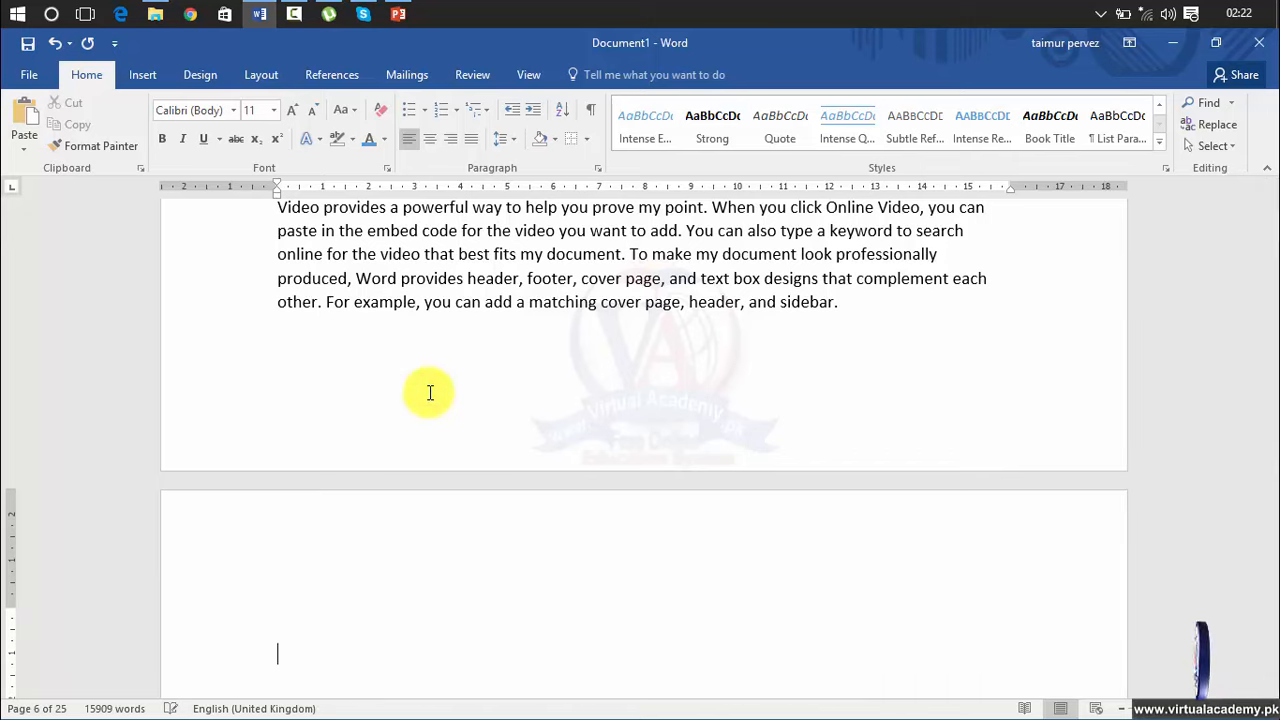
Step: Draw a rectangle about 3.76 cm high and 9.65 cm wide at the start of page 7, and deselect it
left_click(146, 76)
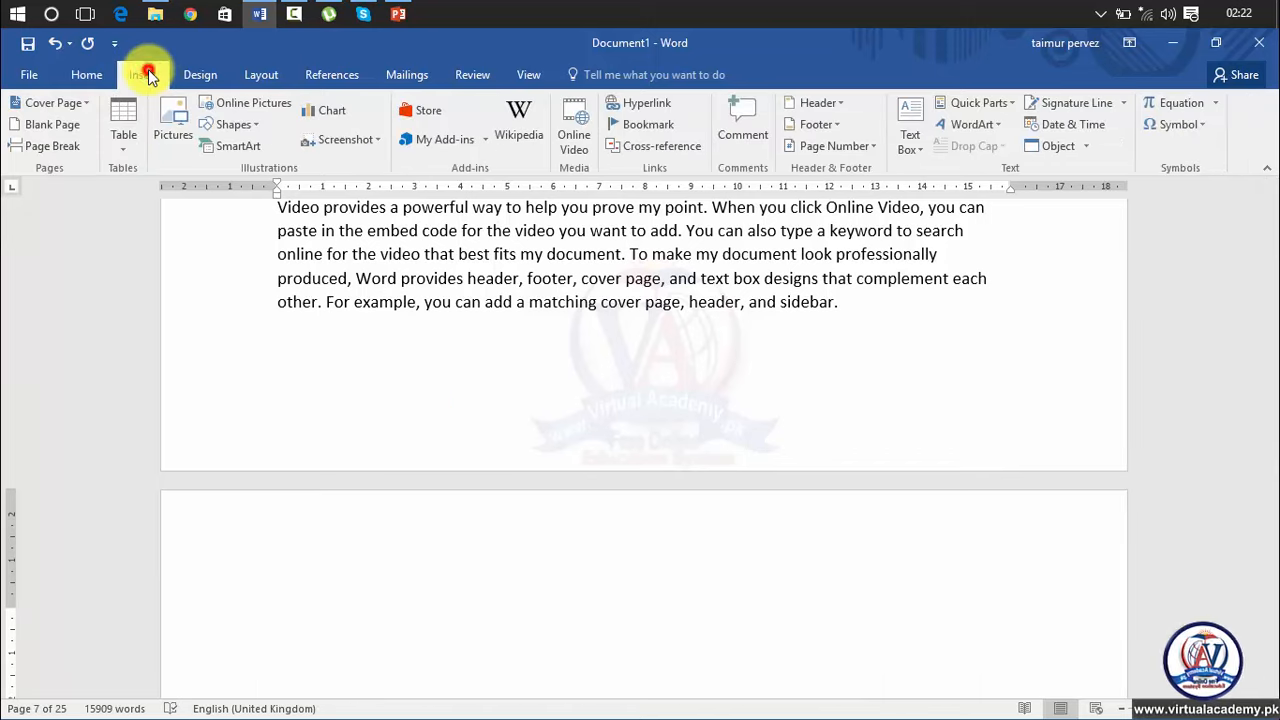
left_click(238, 128)
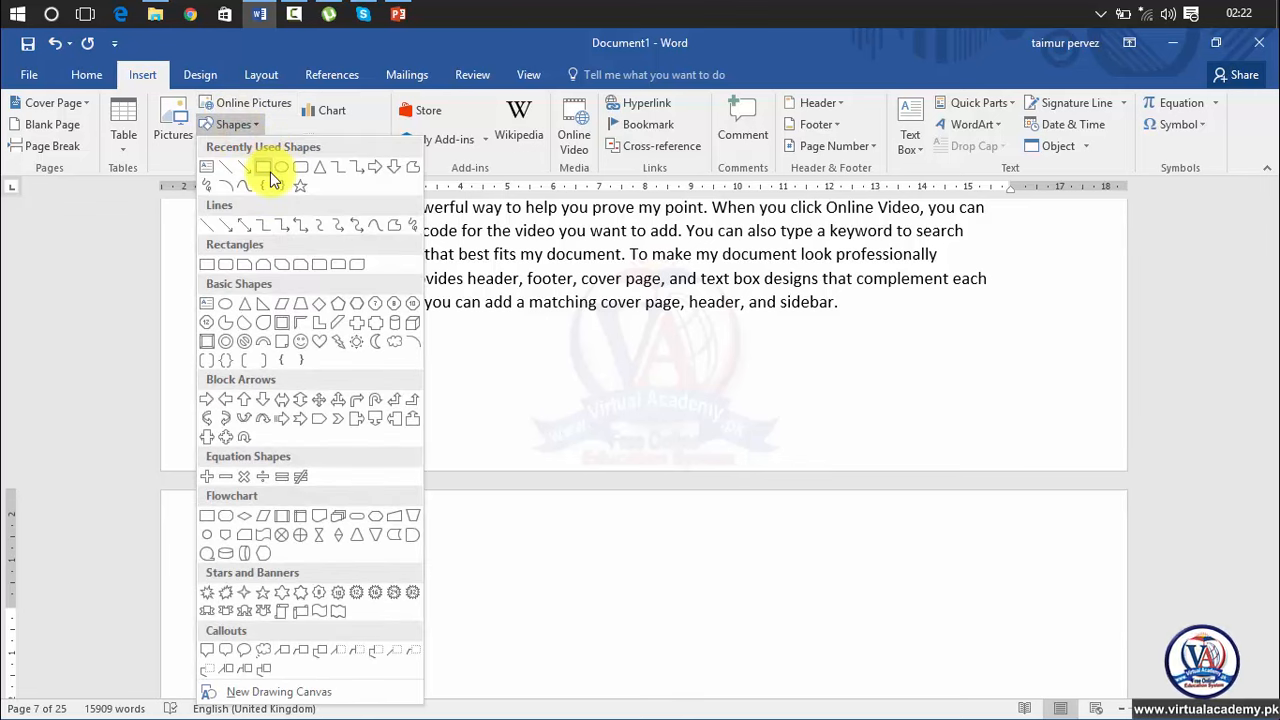
left_click(266, 170)
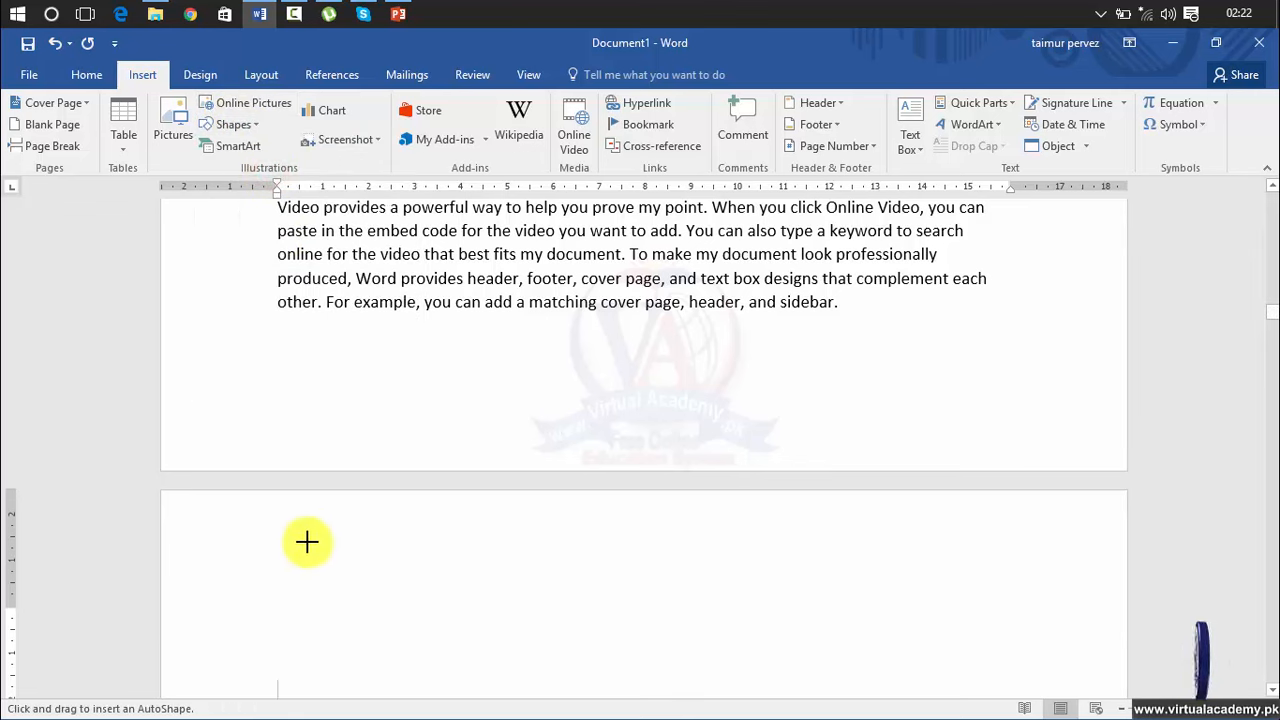
left_click_drag(297, 563, 744, 692)
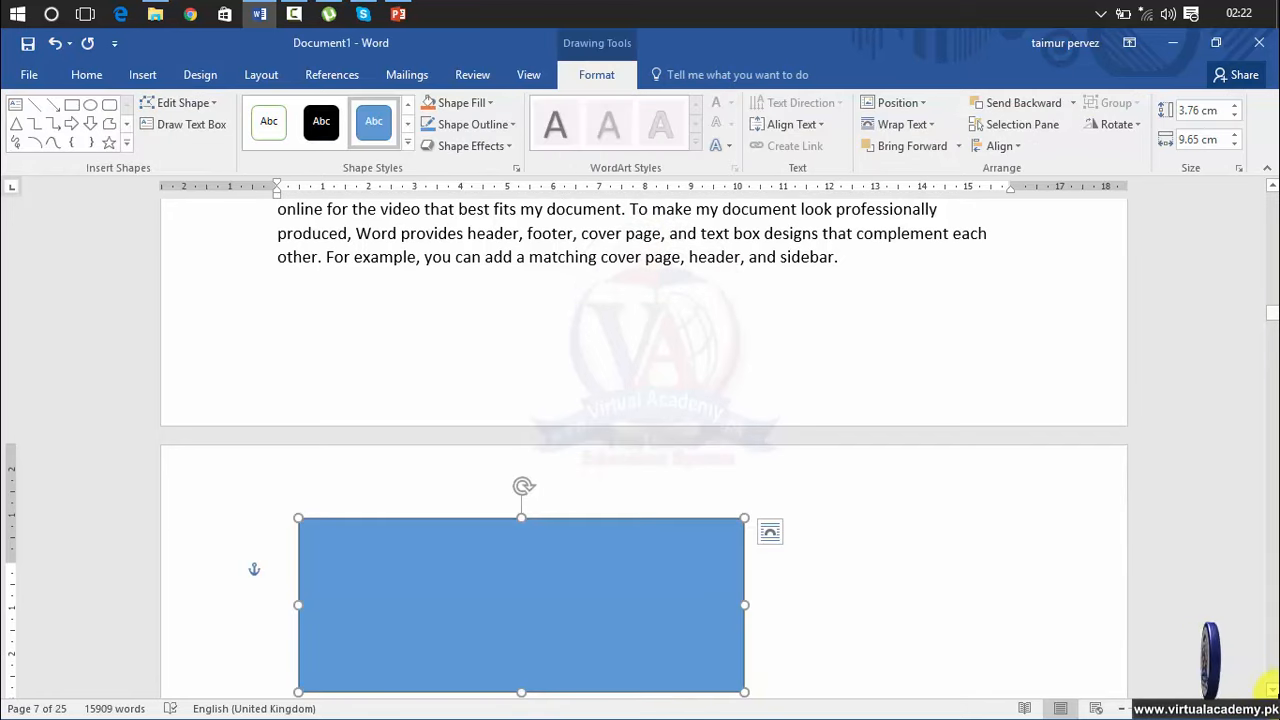
left_click(1271, 690)
left_click(1066, 549)
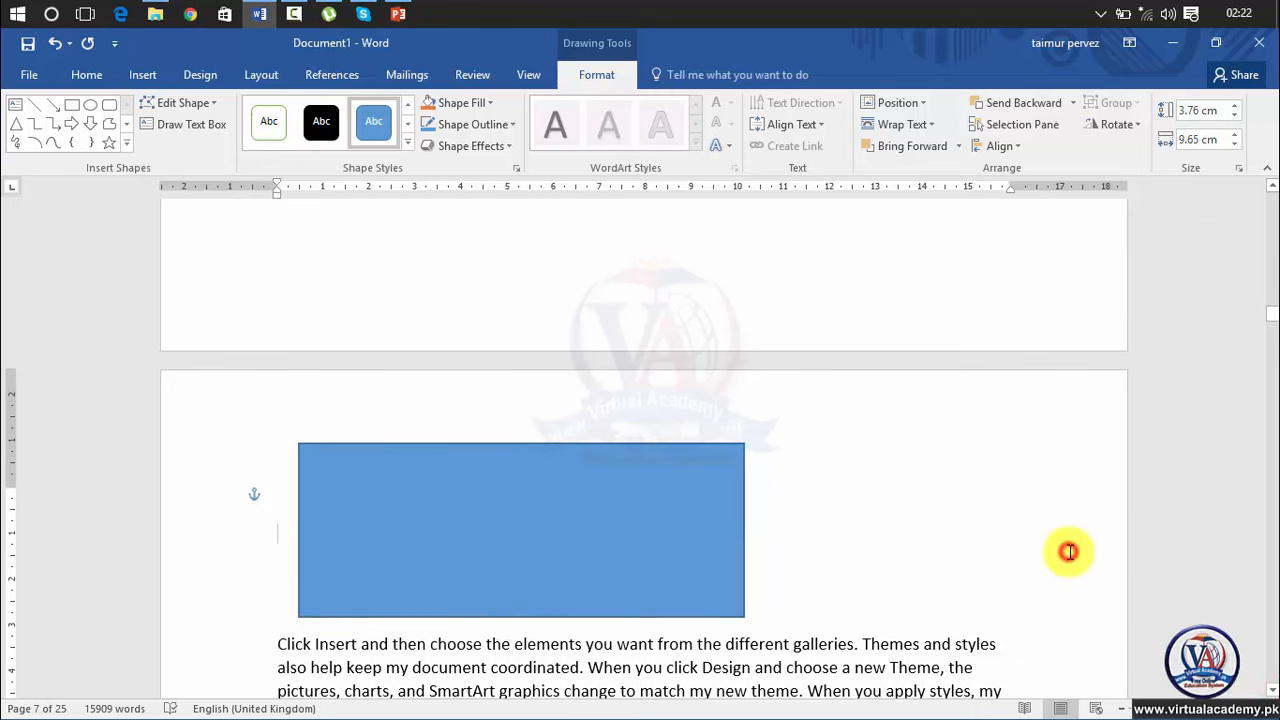
Step: Turn on Select Objects, select the blue rectangle on page 7, and delete it
left_click(1237, 147)
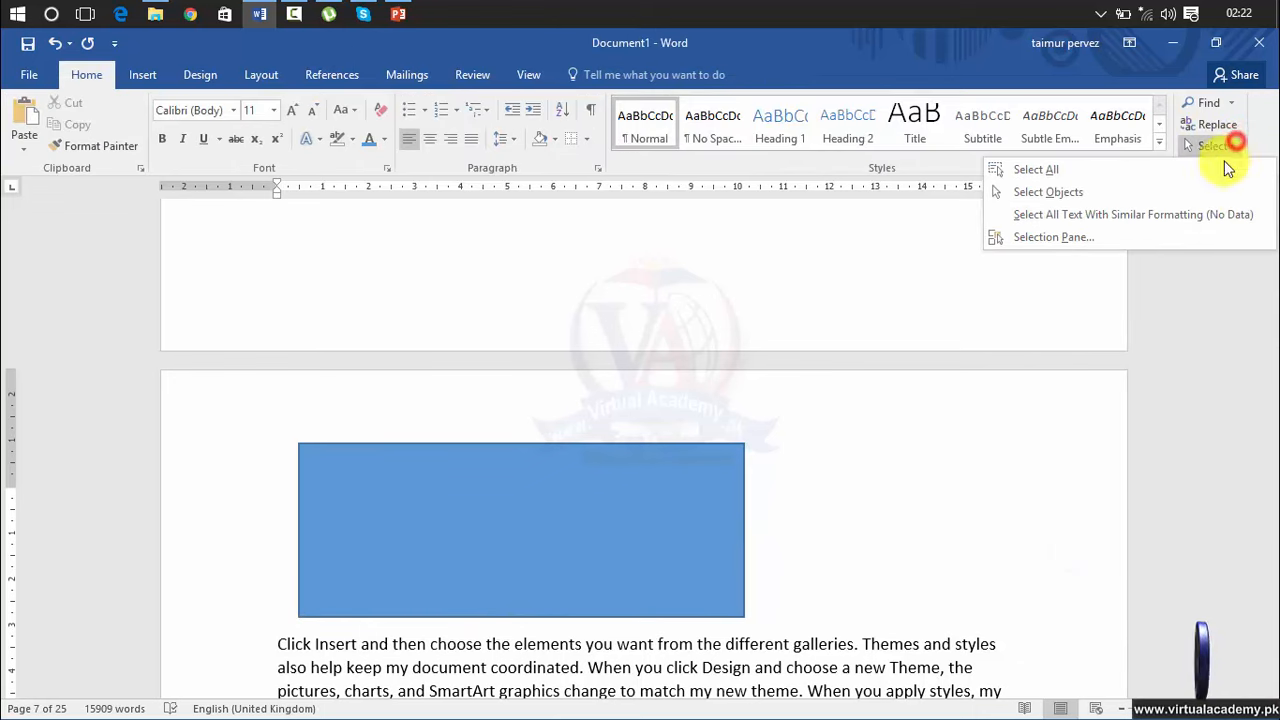
left_click(1196, 199)
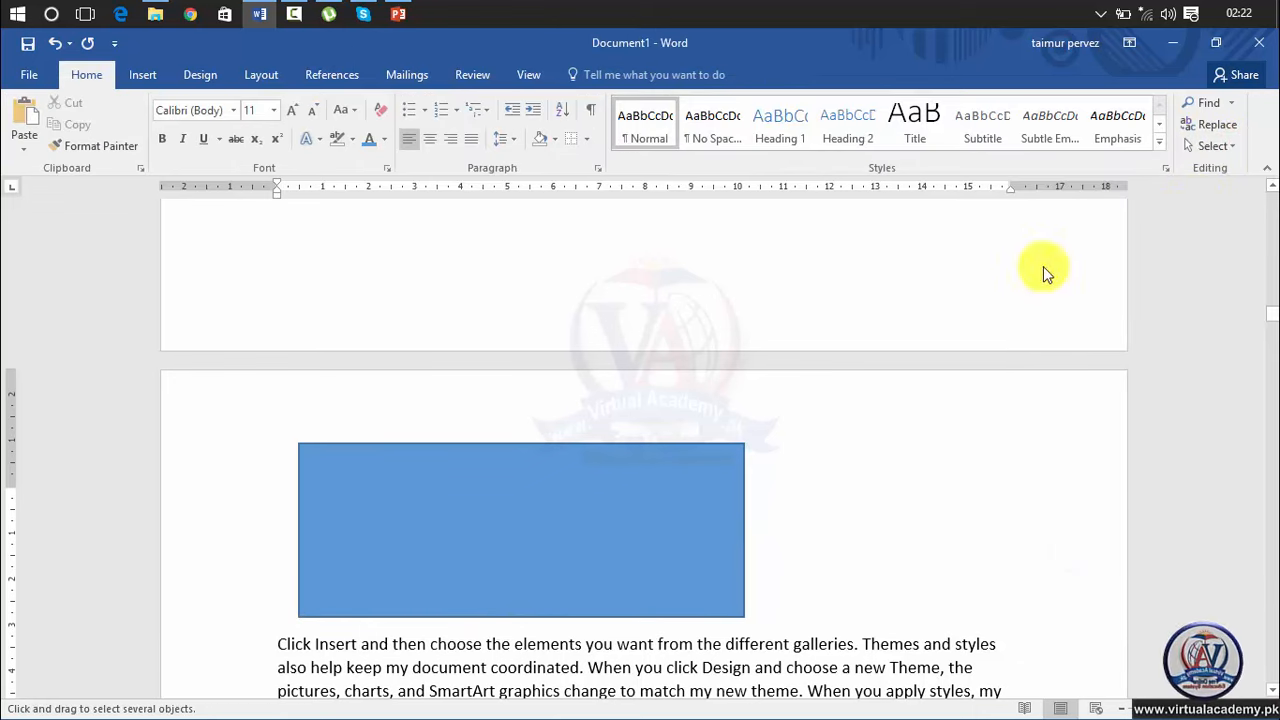
left_click(717, 499)
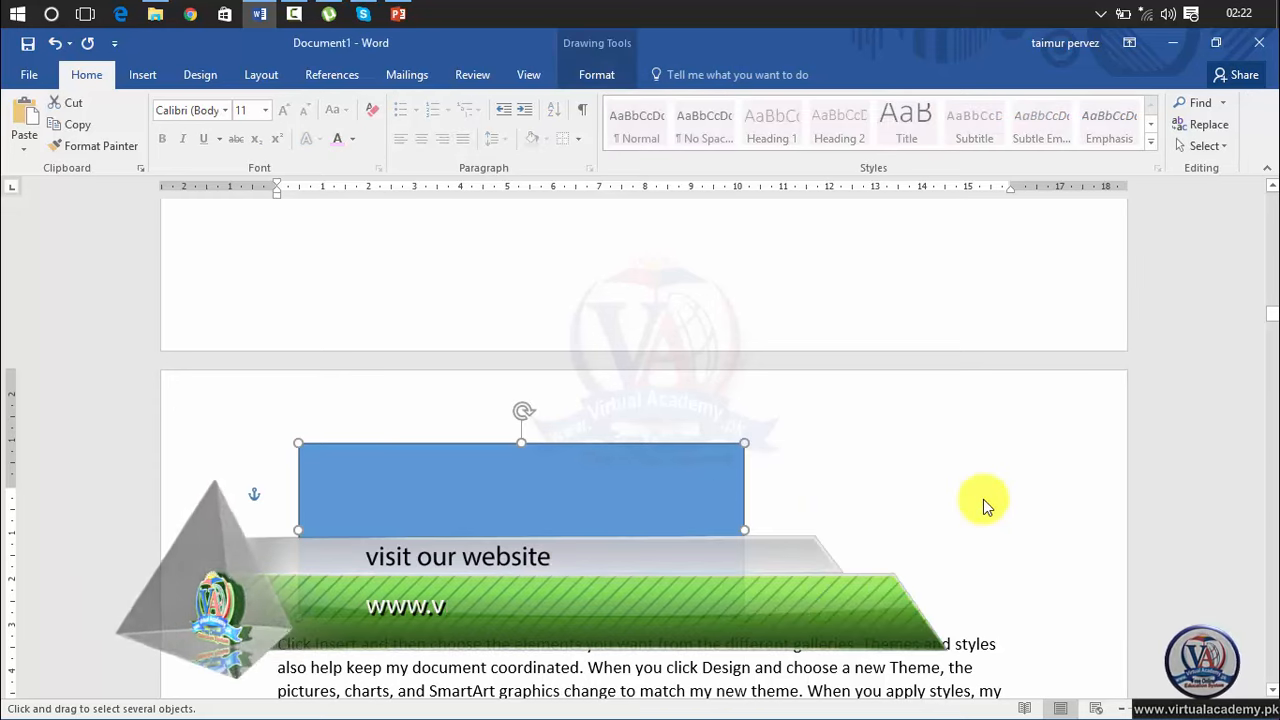
key("Delete")
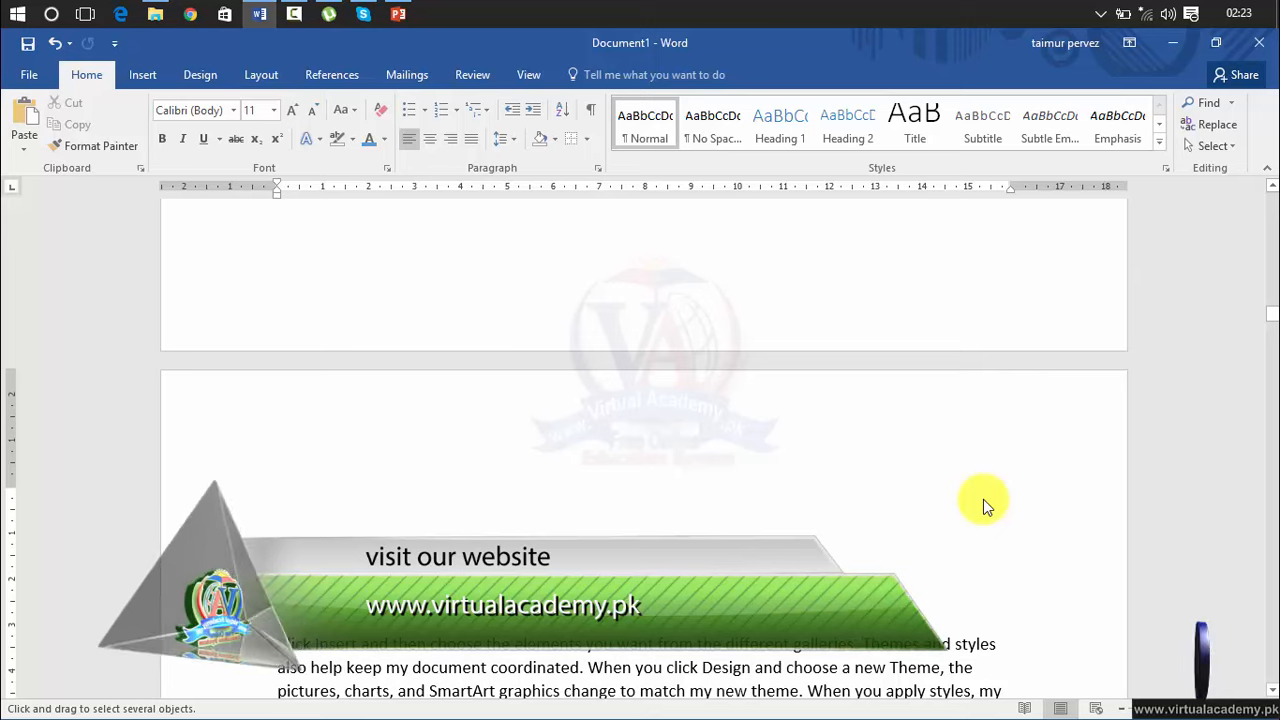
Step: Try to select body text while Select Objects is active, and return to normal text selection at the end of page 6
left_click(1226, 145)
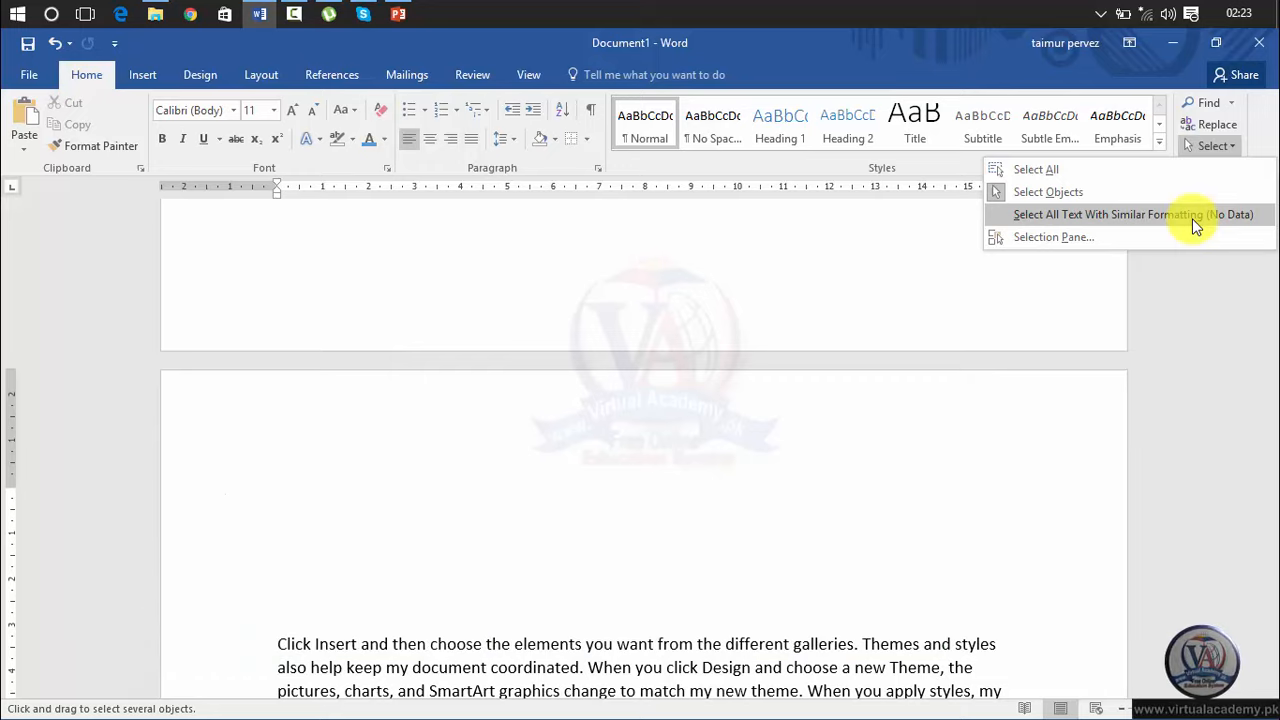
left_click(818, 465)
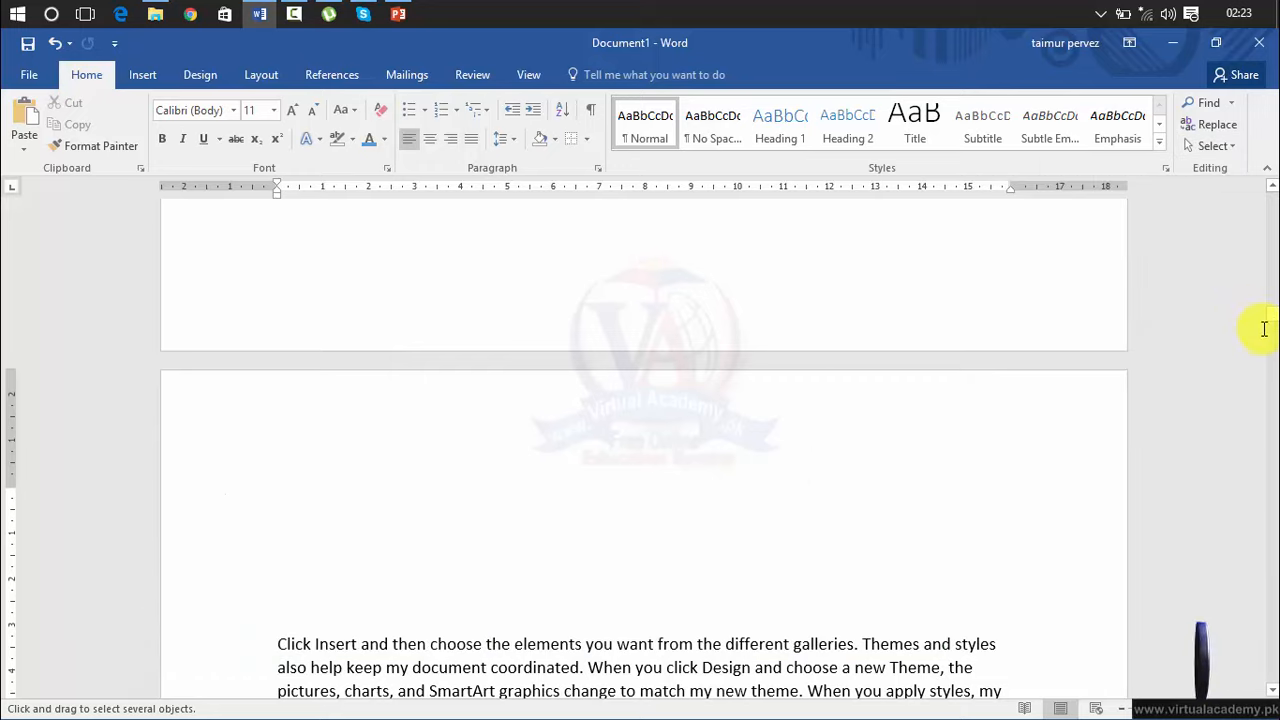
mouse_move(1272, 315)
left_mouse_down()
mouse_move(1270, 210)
mouse_move(1275, 235)
left_mouse_up()
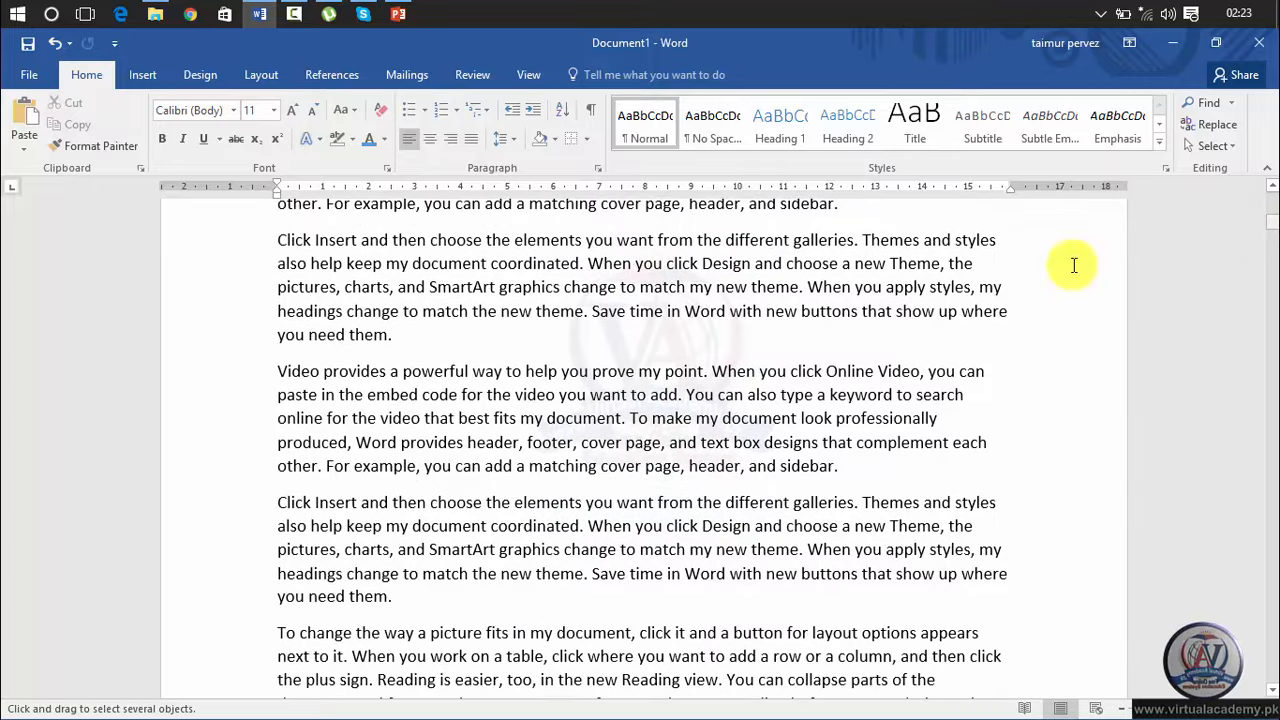
left_click(843, 457)
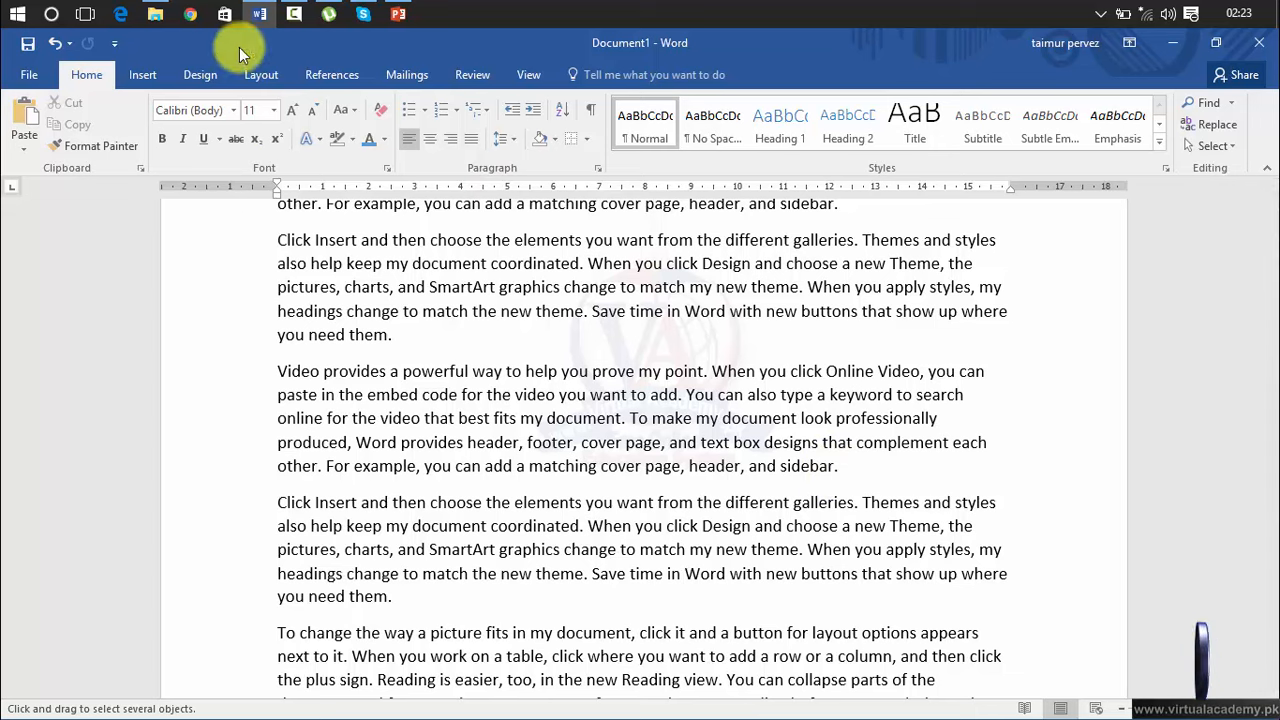
left_click_drag(548, 300, 669, 395)
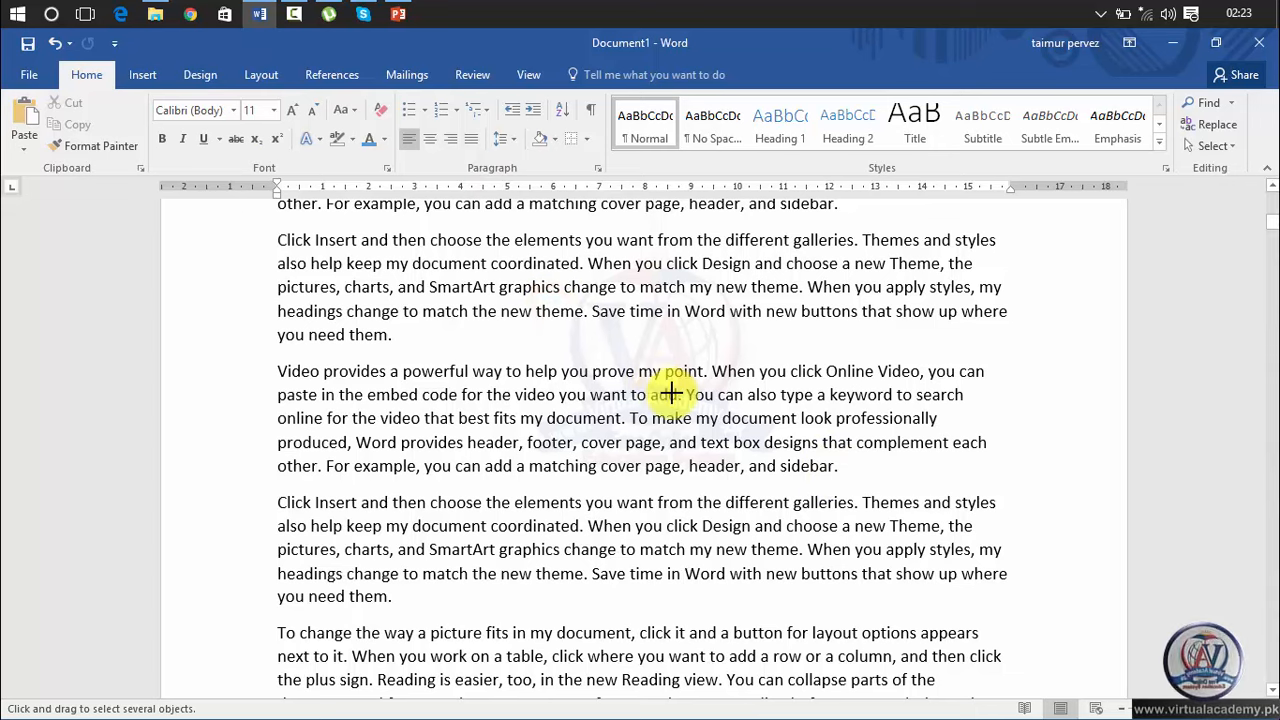
key("ctrl+Return")
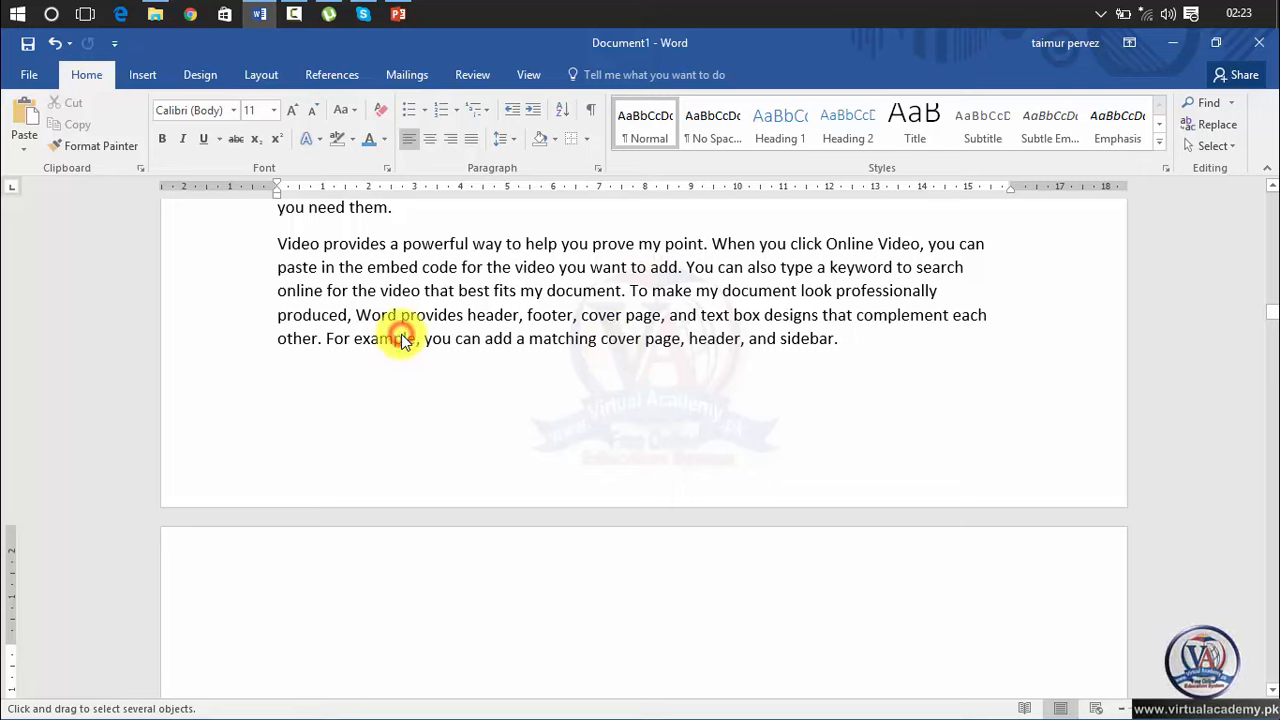
key("Up")
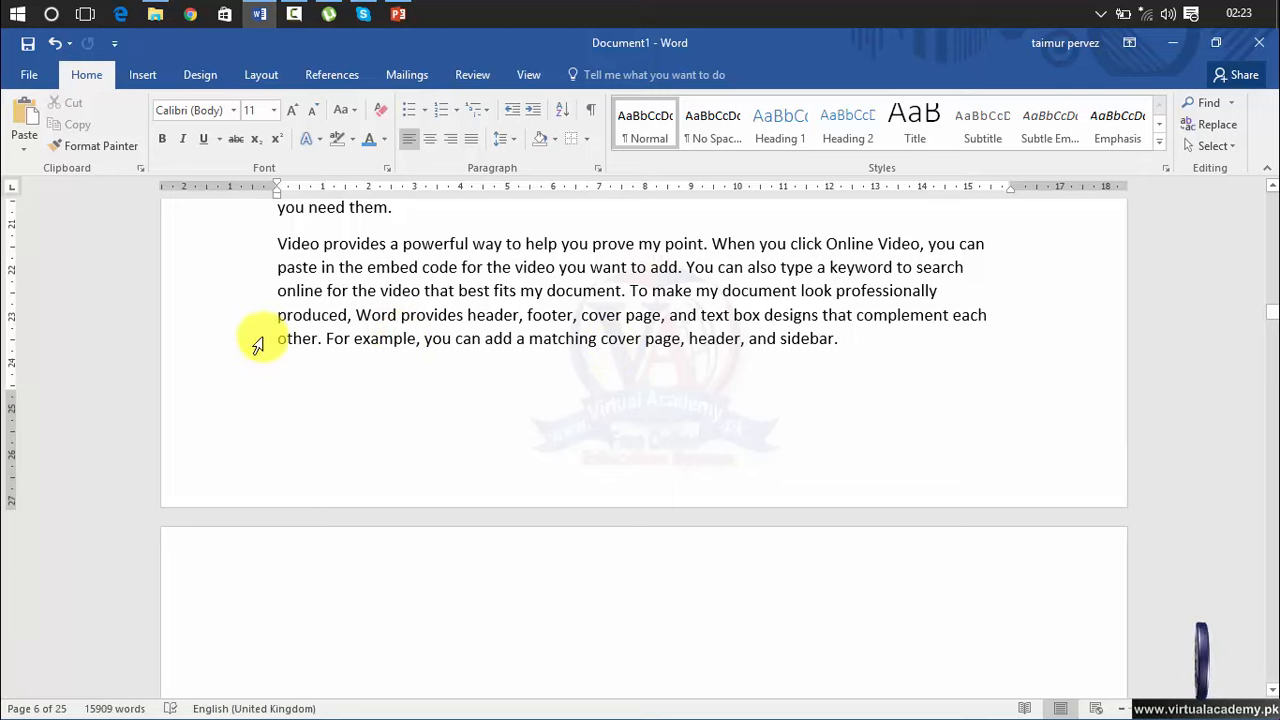
Step: Format the text from the last "To change the way a picture fits" paragraph to the end of page 6 as blue, bold, 12 pt
left_click_drag(280, 315, 393, 246)
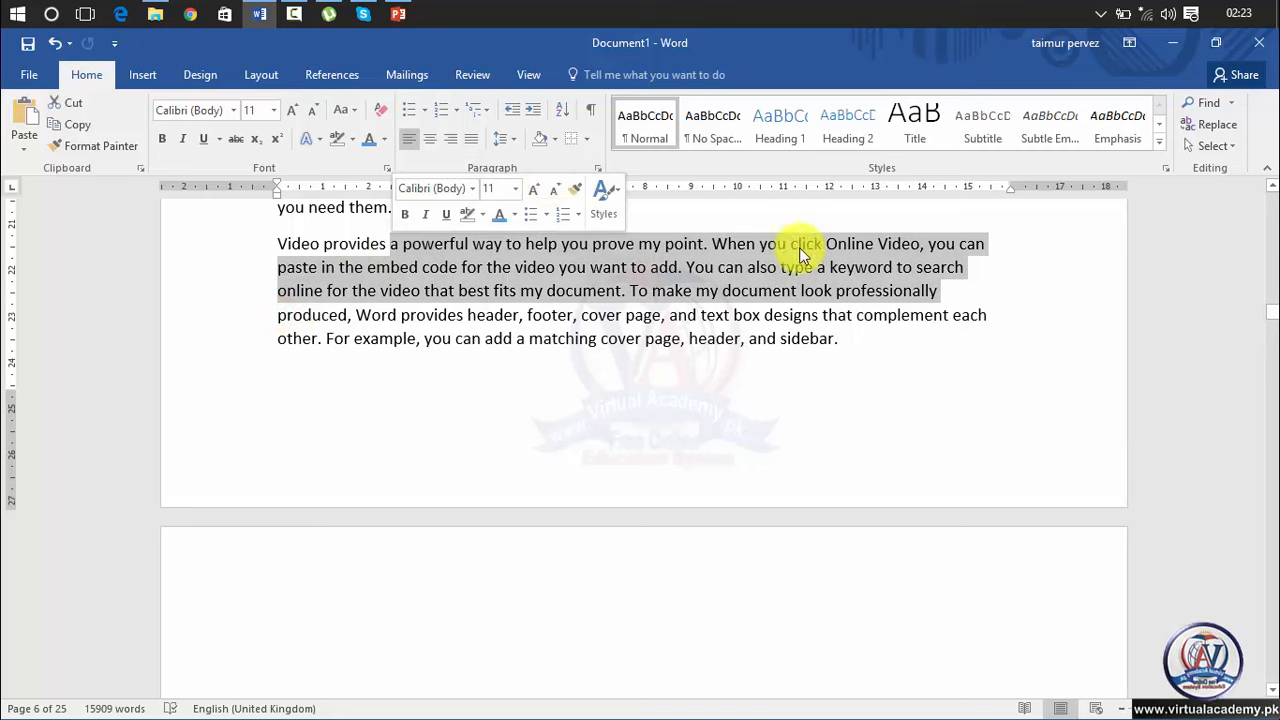
left_click_drag(852, 342, 697, 291)
left_click_drag(419, 204, 278, 475)
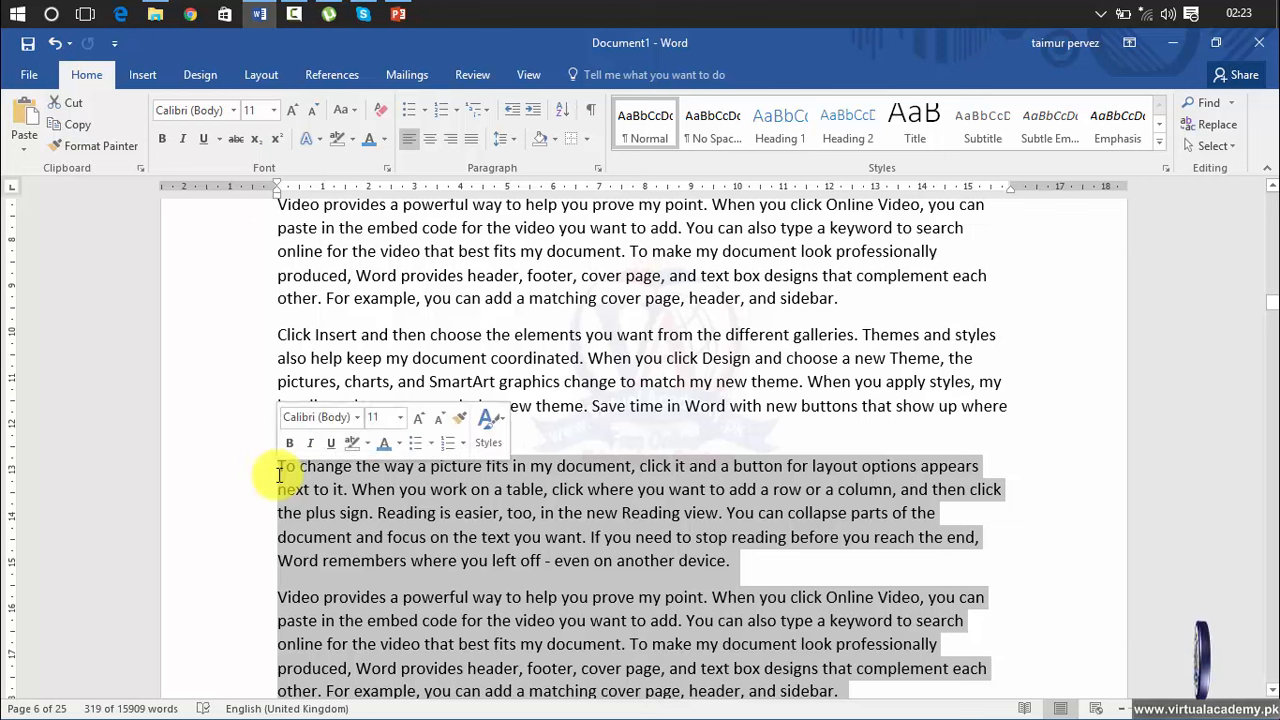
left_click(376, 141)
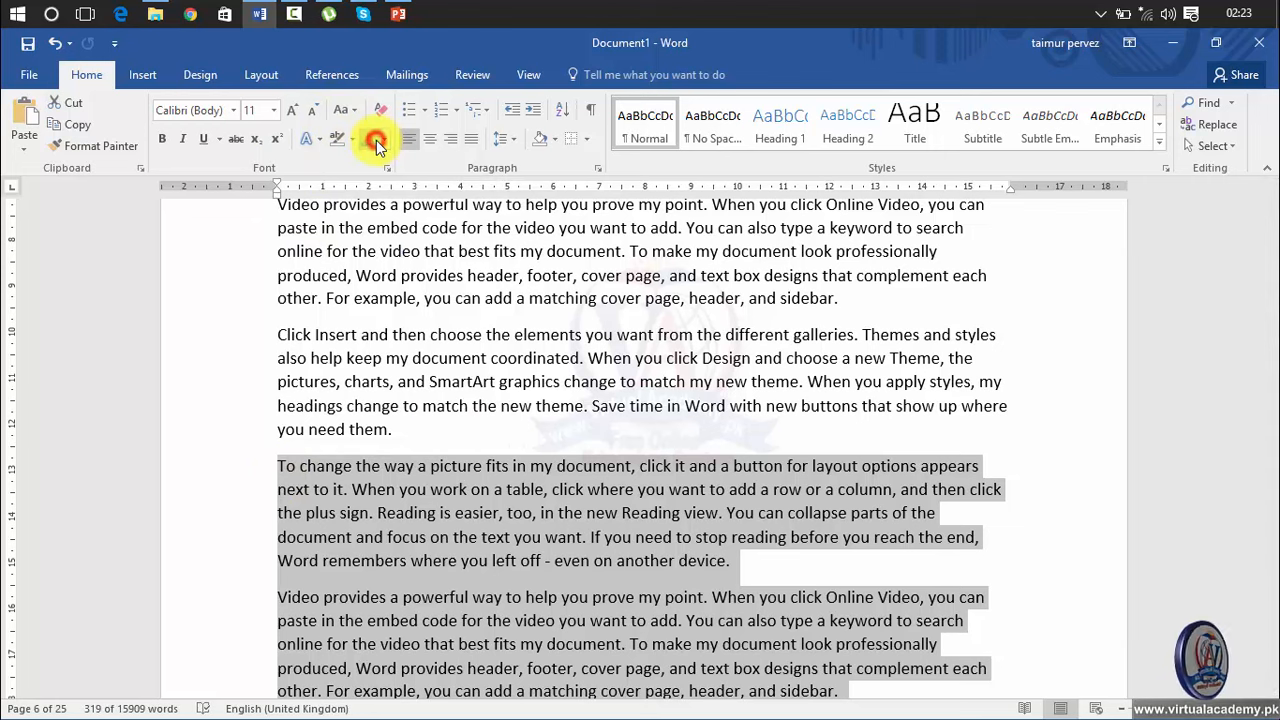
left_click(161, 141)
left_click(298, 119)
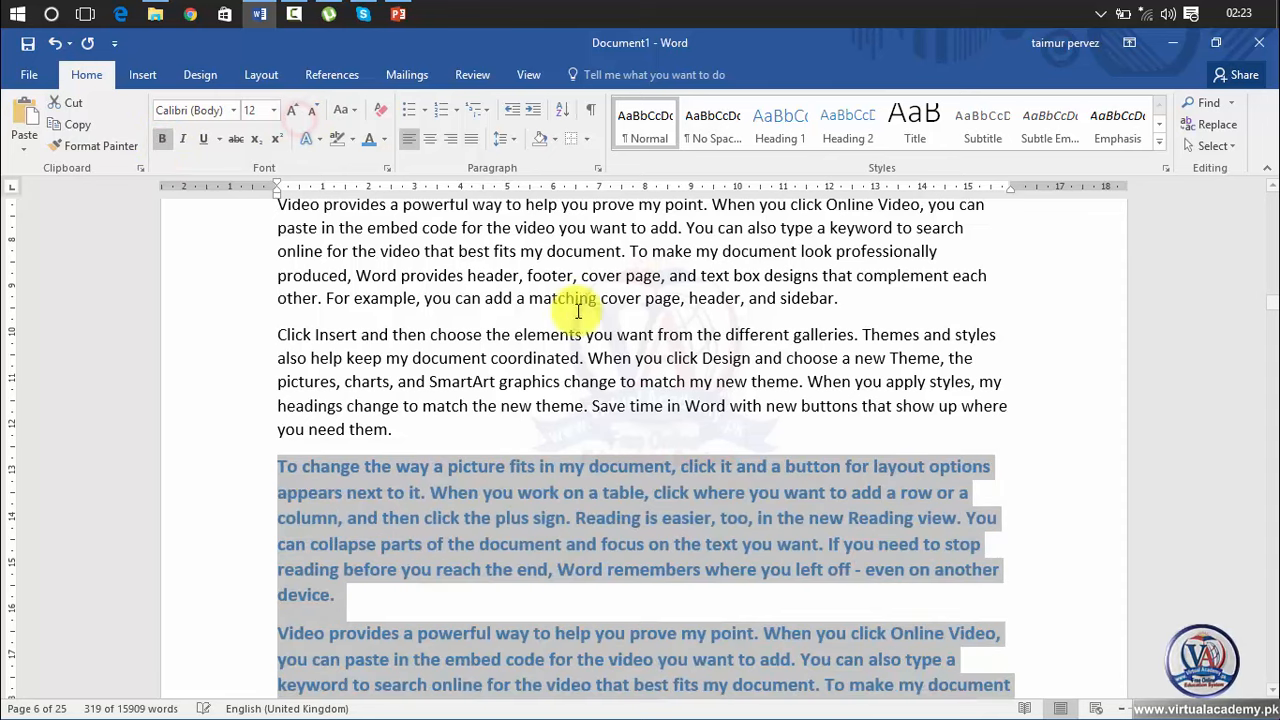
left_click(634, 317)
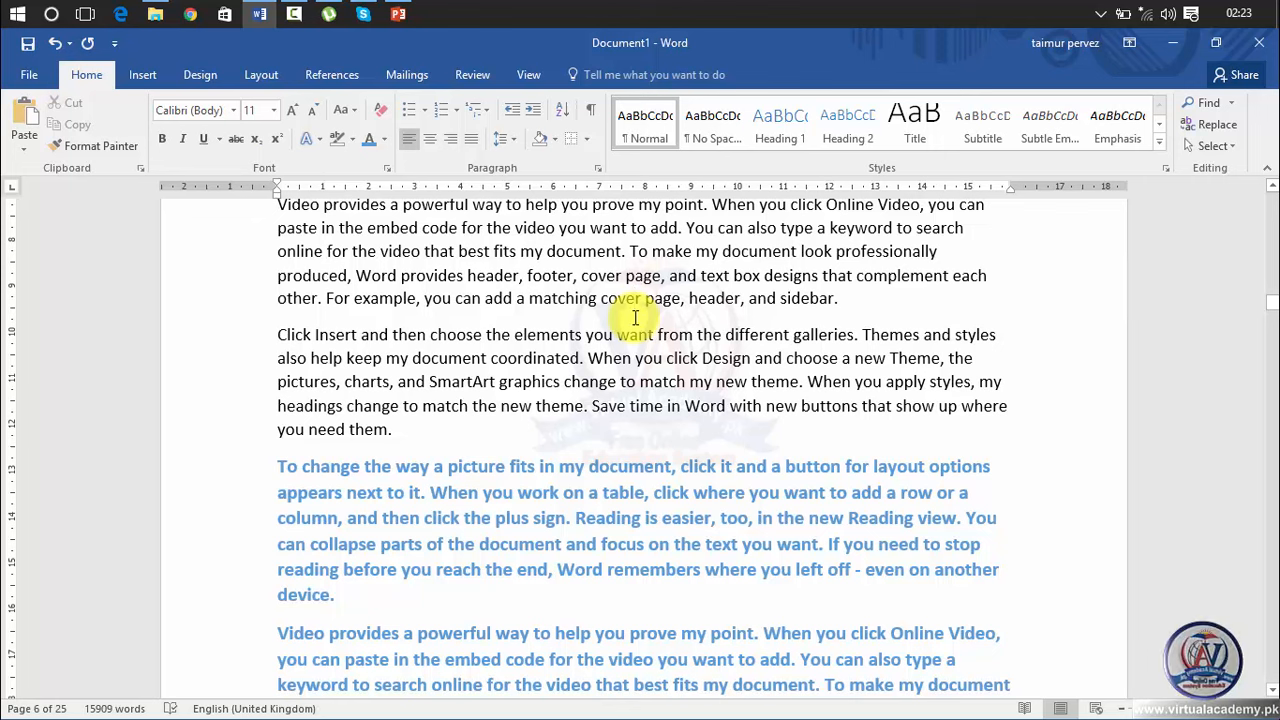
Step: Select all text with formatting similar to the plain paragraph on page 6, check the selection at the document's start, and clear it
left_click(1216, 148)
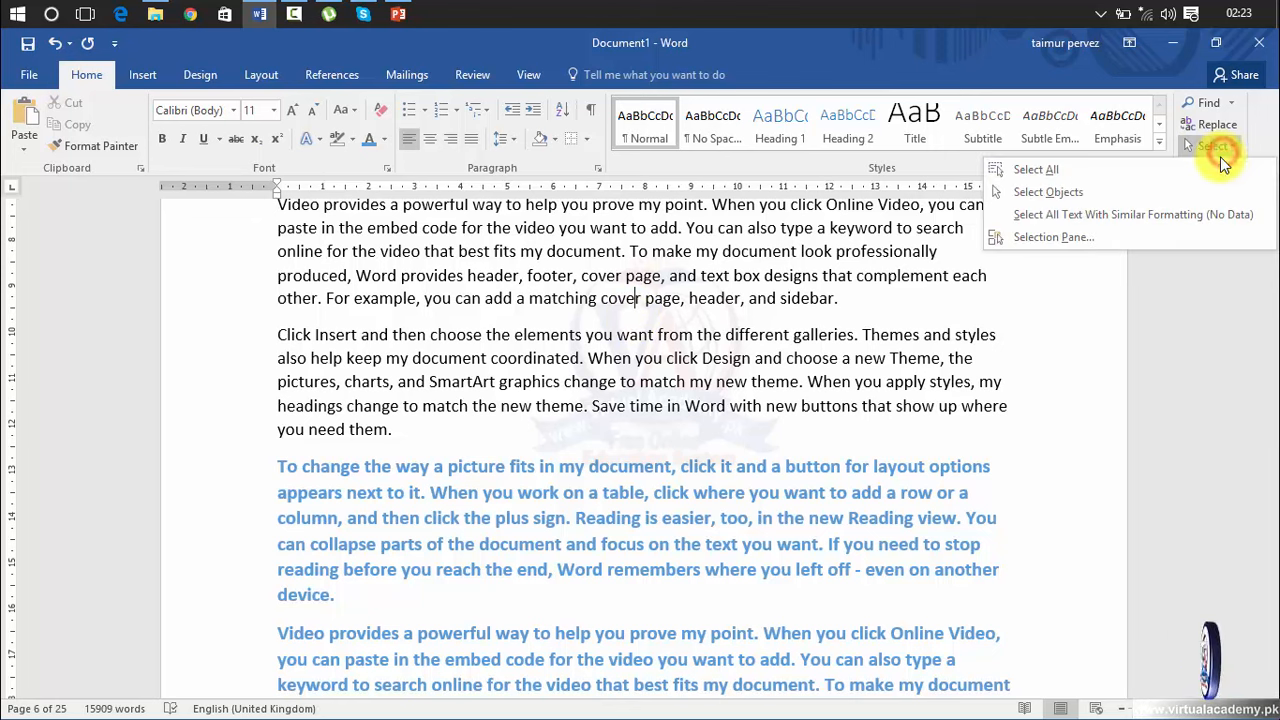
left_click(1183, 217)
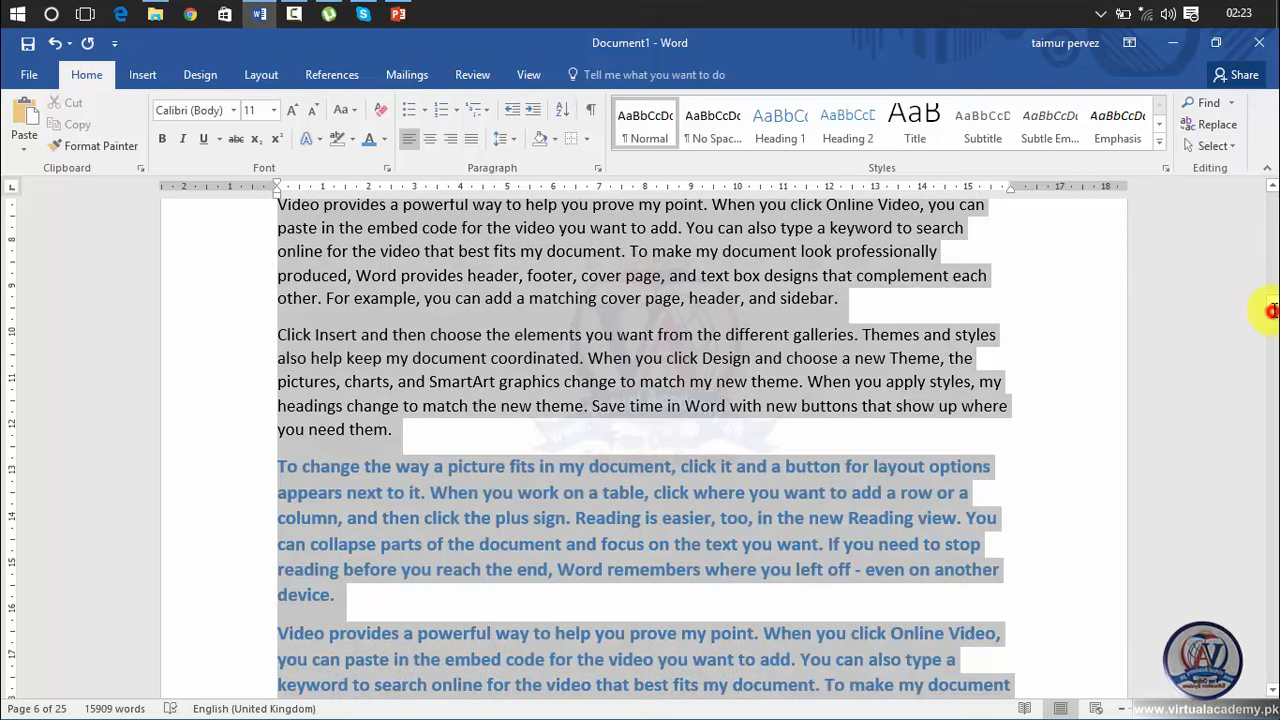
left_click_drag(1274, 307, 1274, 160)
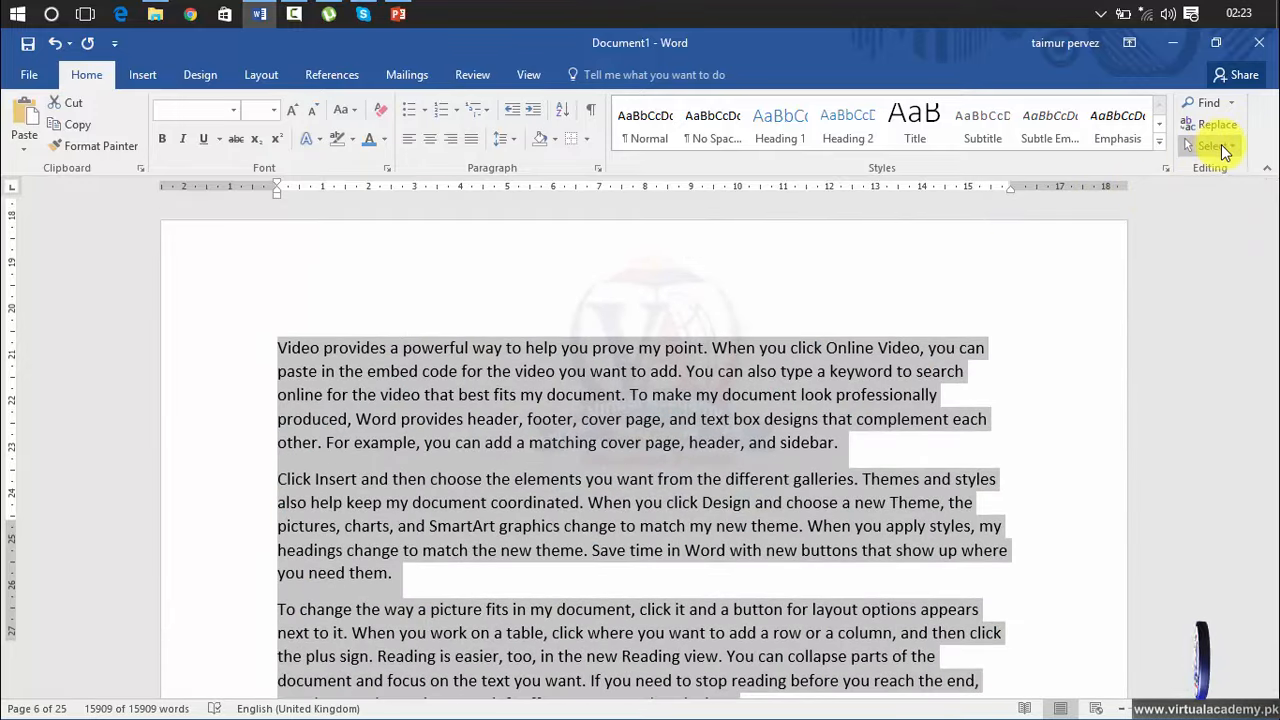
left_click(983, 381)
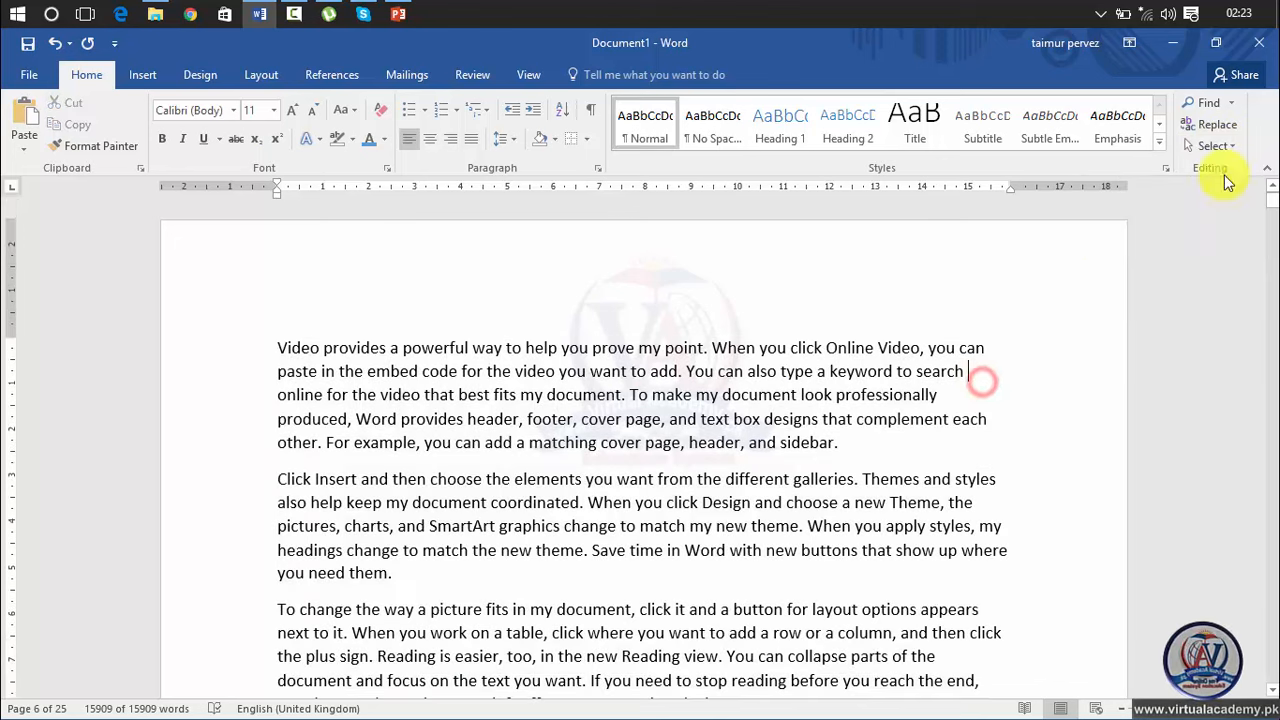
Step: Format the text from "need them." through the two paragraphs before the blue text as blue, 18 pt, bold, italic and underlined
left_click_drag(1272, 198, 1268, 290)
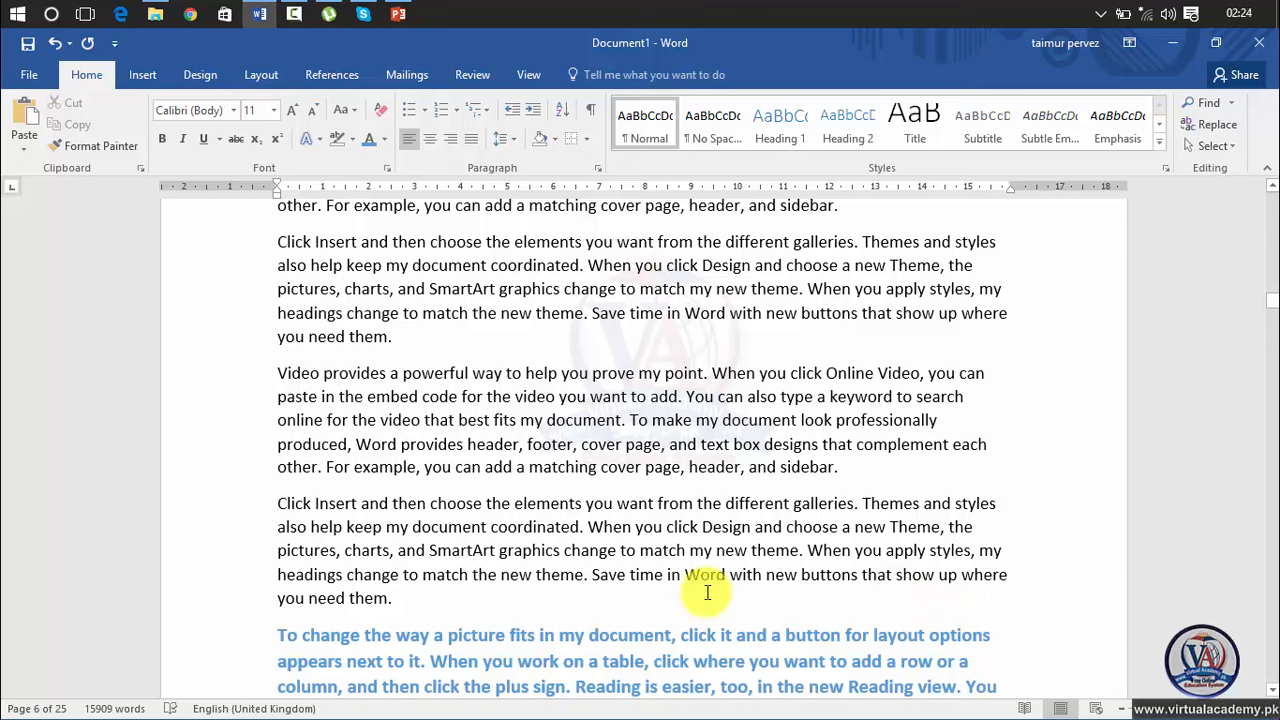
left_click(422, 603)
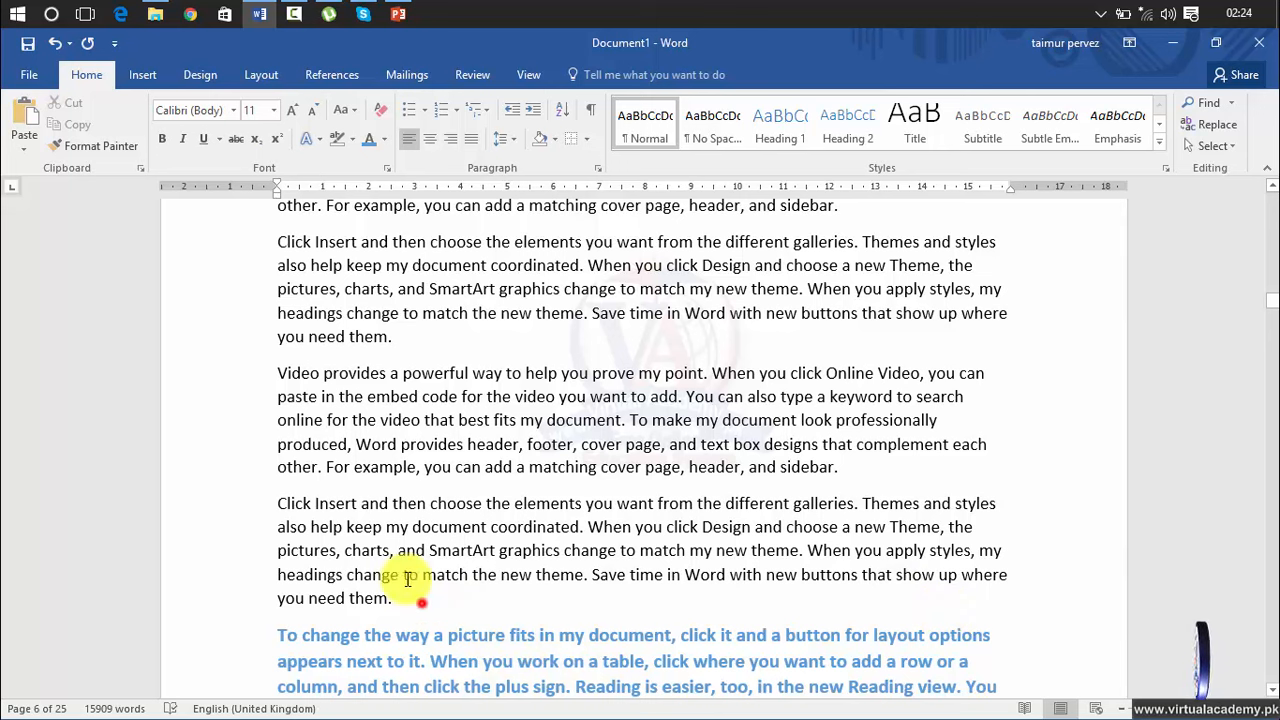
left_click_drag(408, 580, 306, 340)
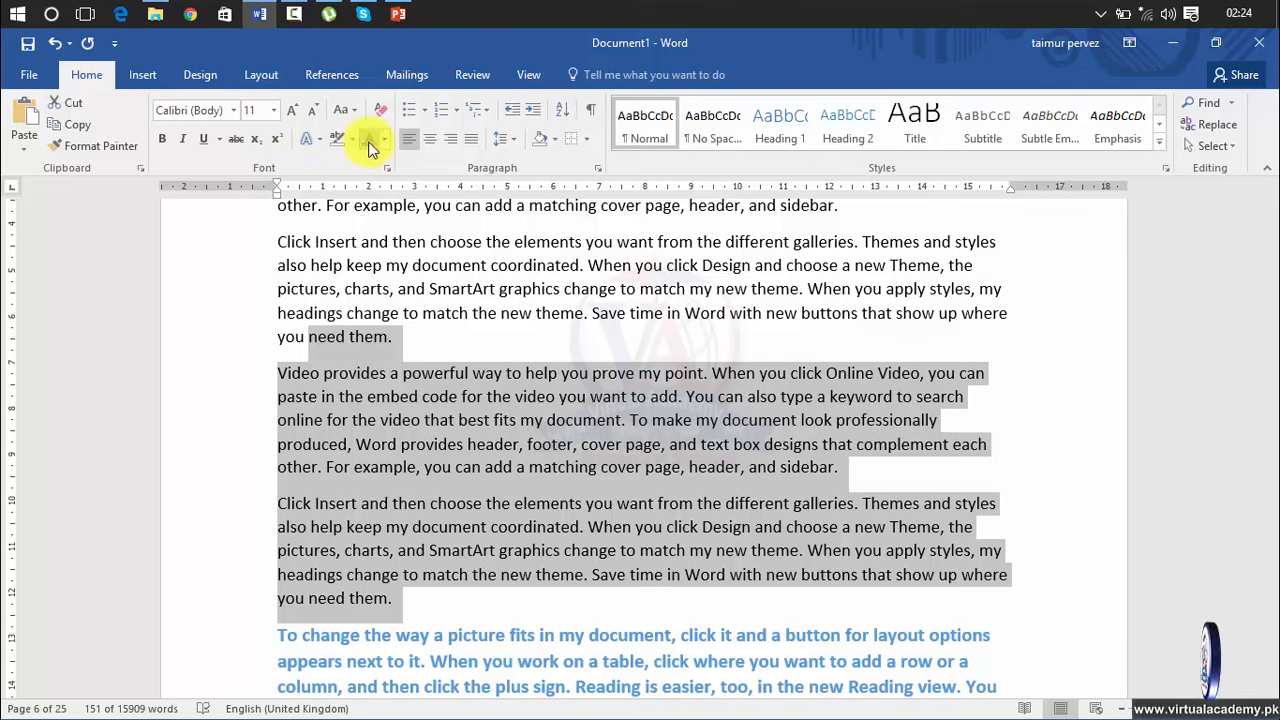
left_click(369, 145)
left_click(295, 110)
left_click(295, 110)
left_click(295, 110)
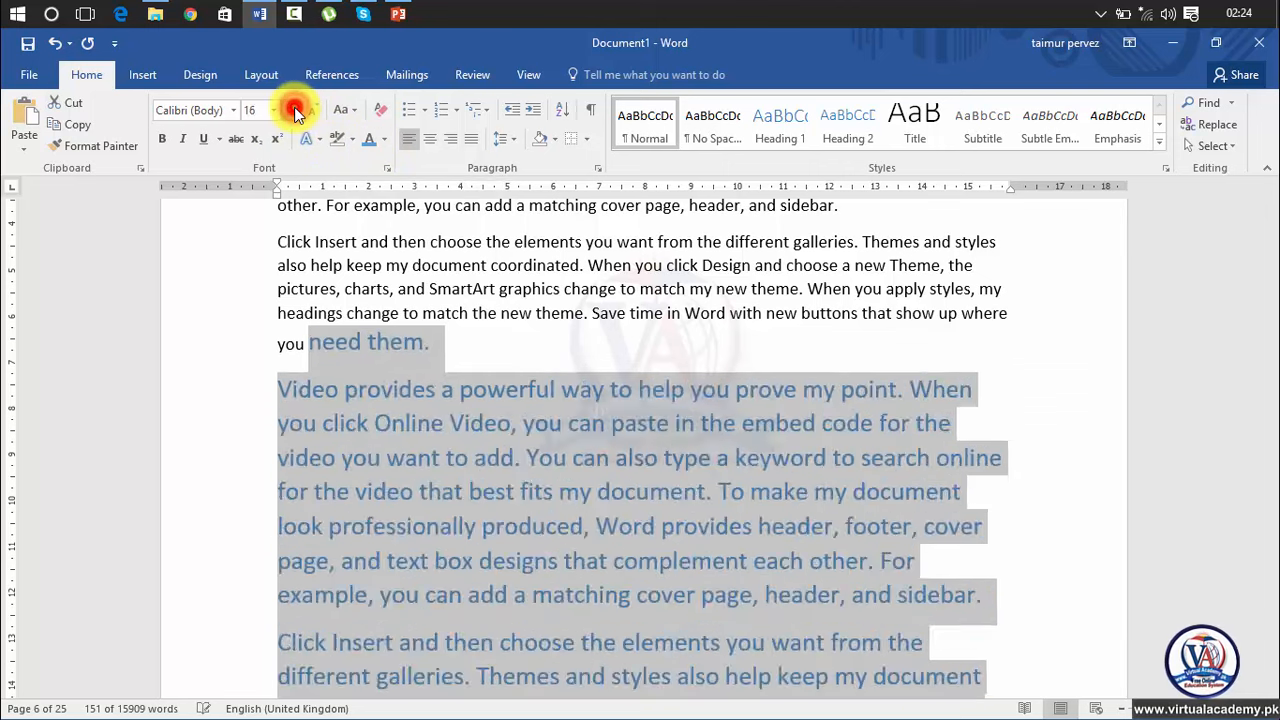
left_click(295, 110)
left_click(166, 141)
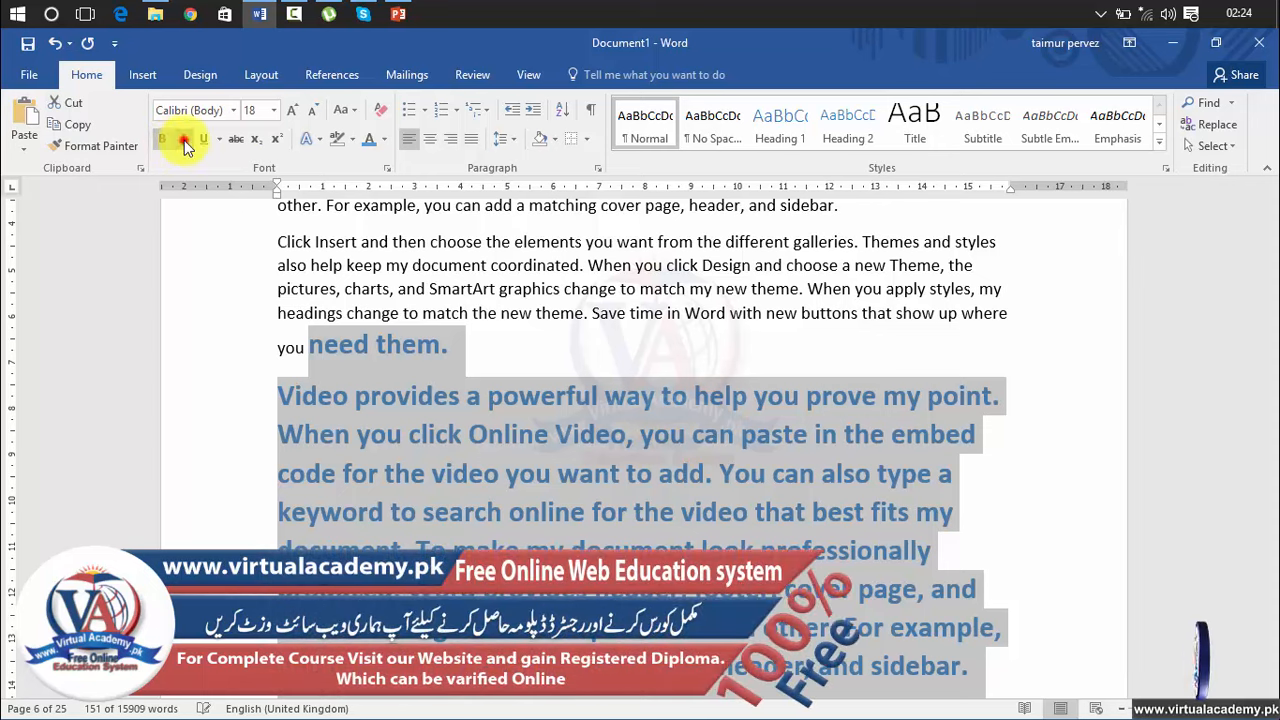
left_click(184, 140)
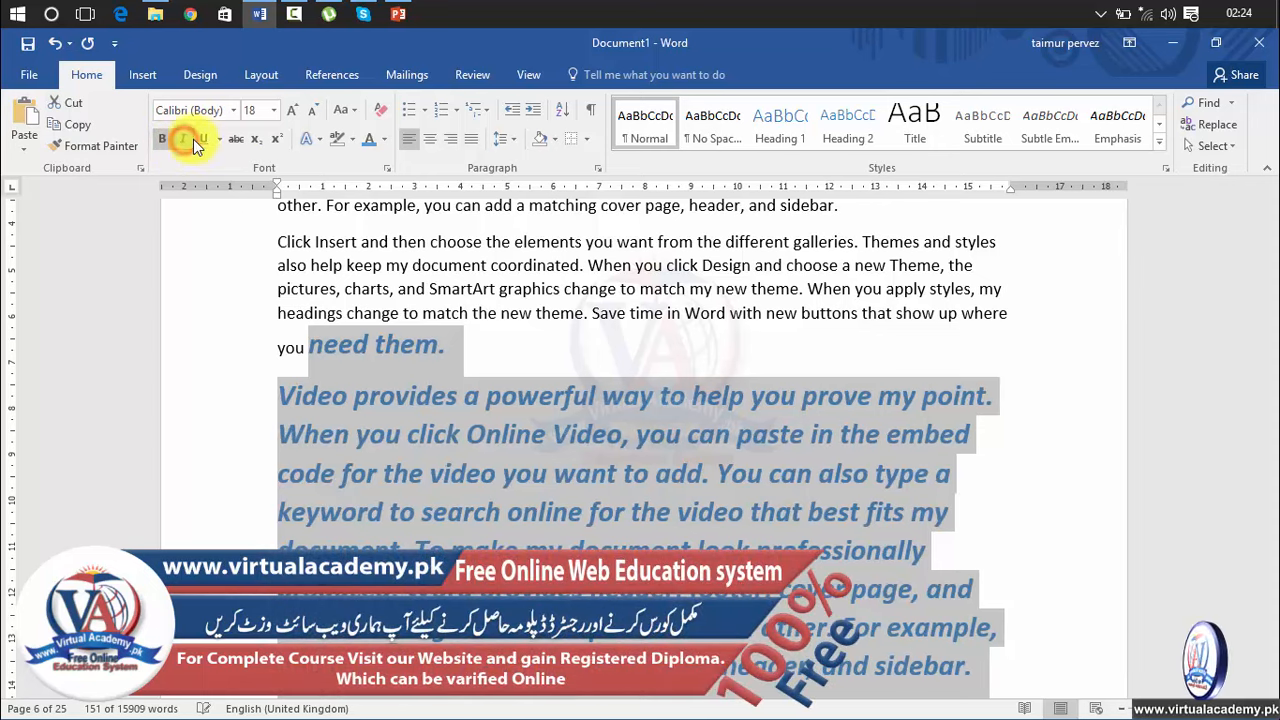
left_click(585, 266)
Step: Select text with similar formatting from the plain "Click Insert" paragraph, clear the selection, and view the blue 12 pt text across pages 6 and 7
left_click(1203, 147)
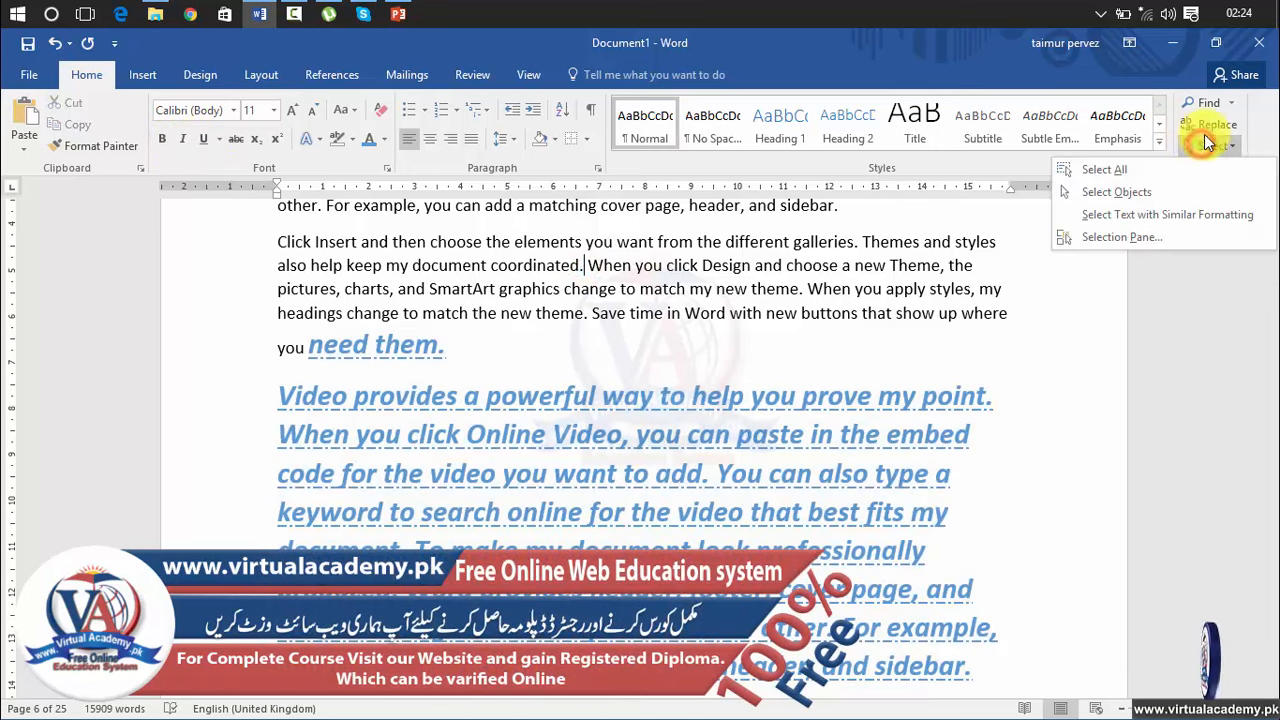
left_click(1167, 216)
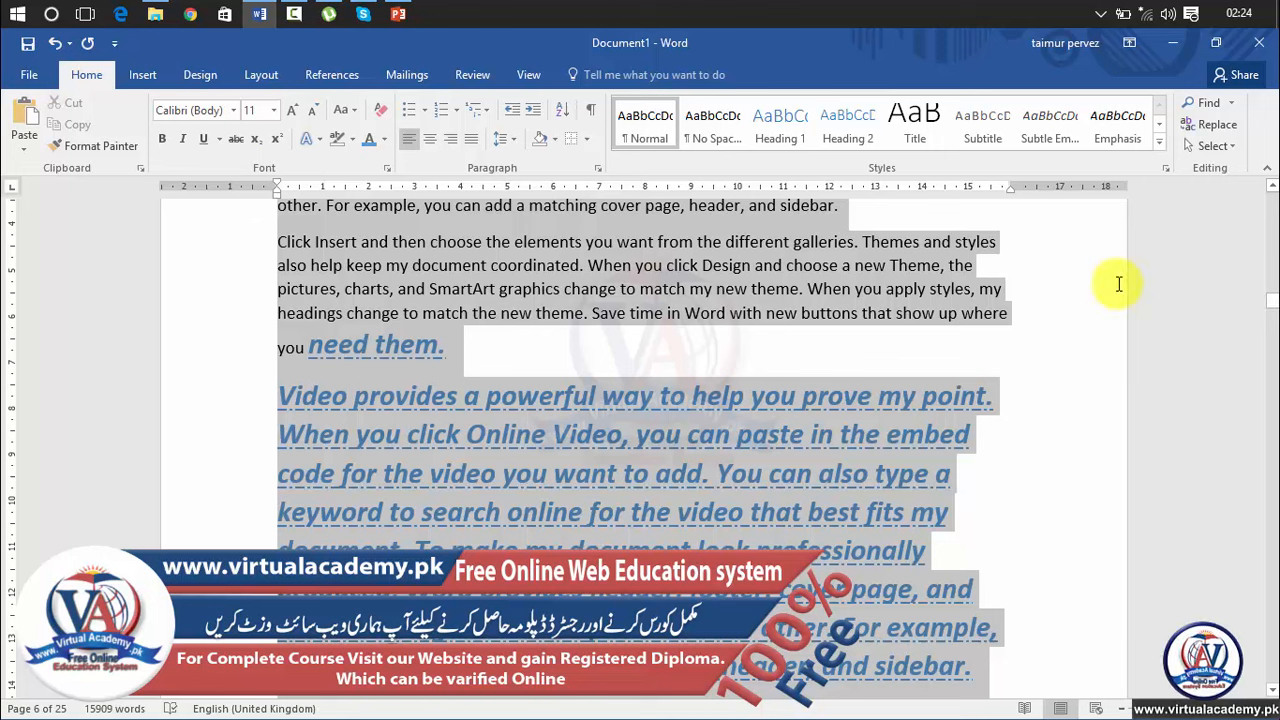
left_click(1175, 279)
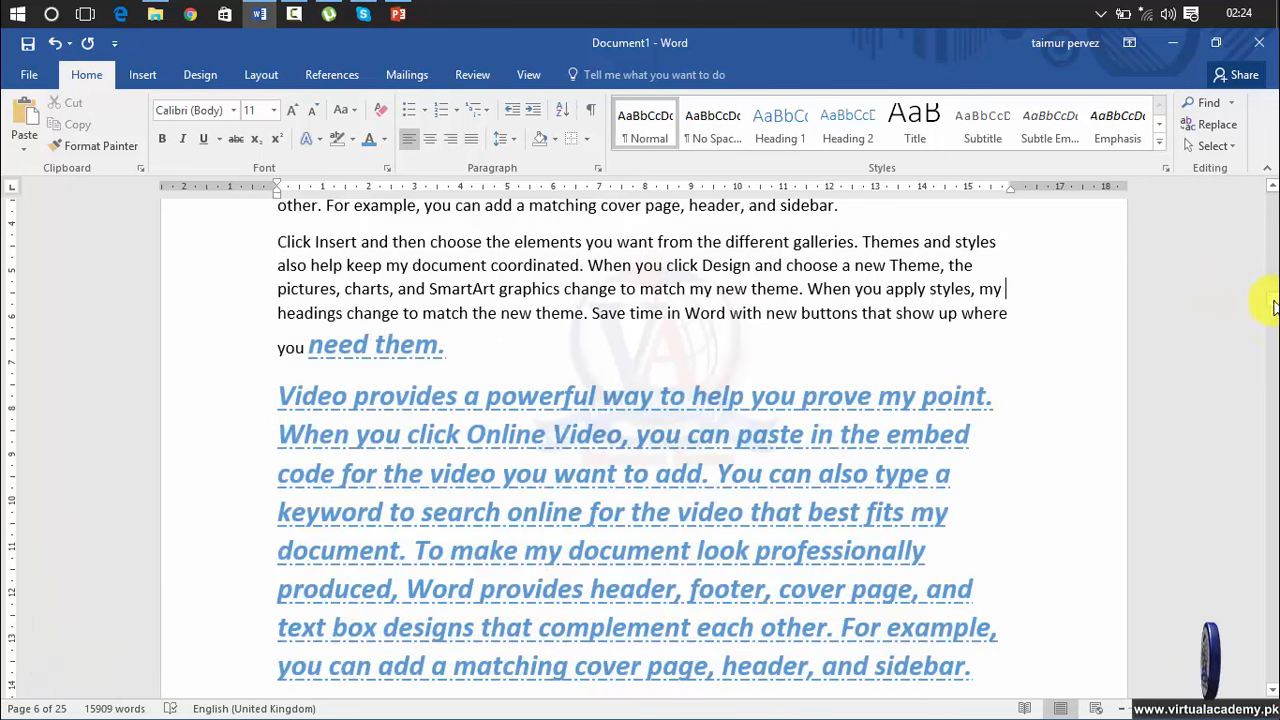
left_click_drag(1268, 304, 1268, 322)
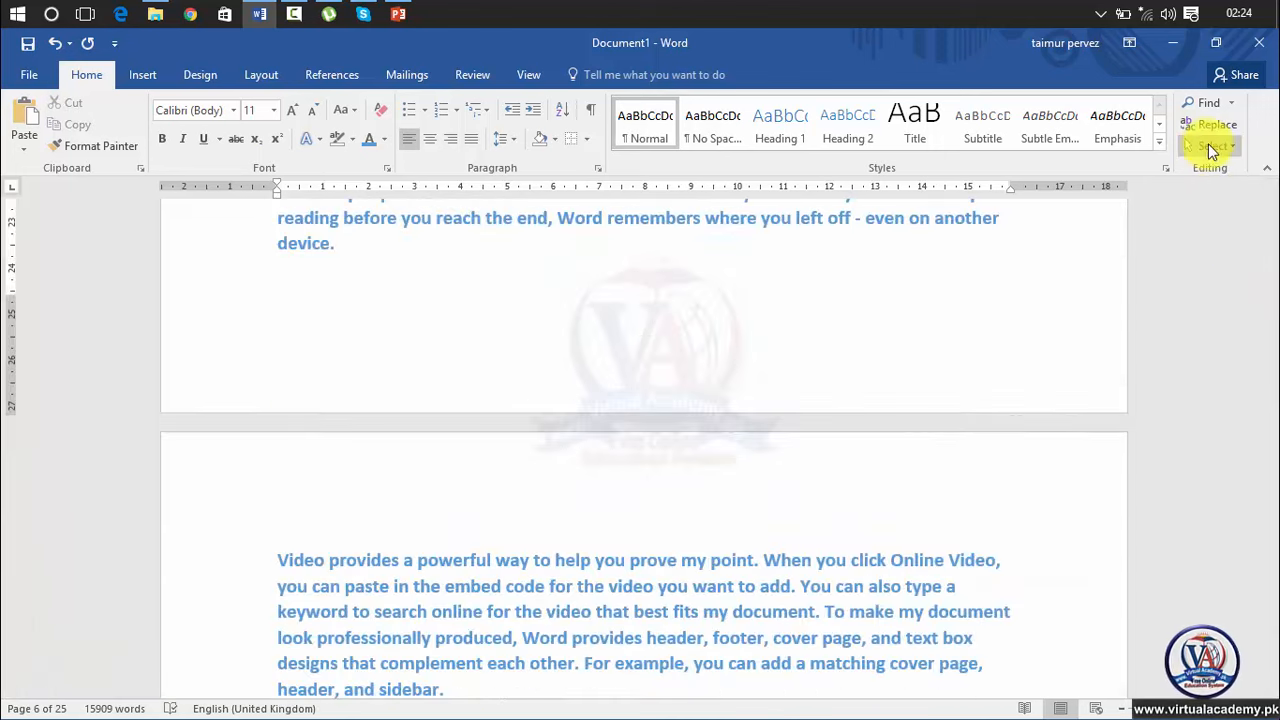
Step: Open the Selection pane and add three blank lines at the very end of the document
left_click(1222, 147)
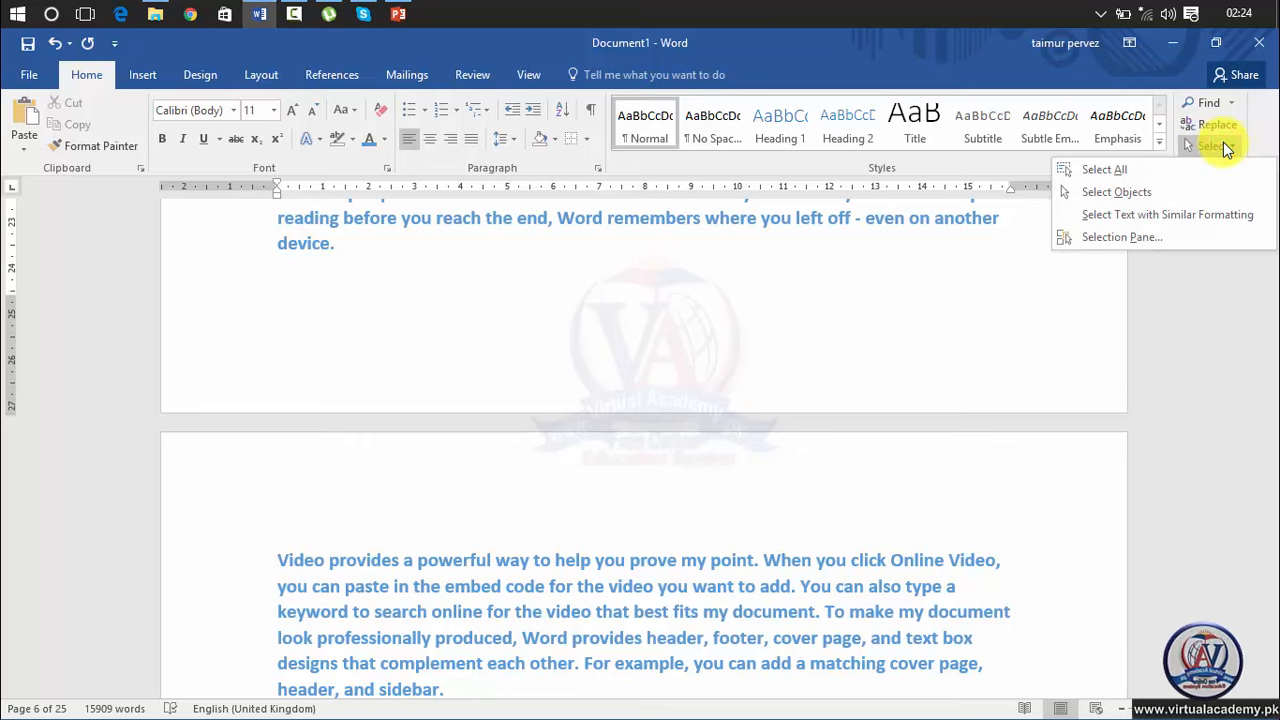
left_click(1152, 236)
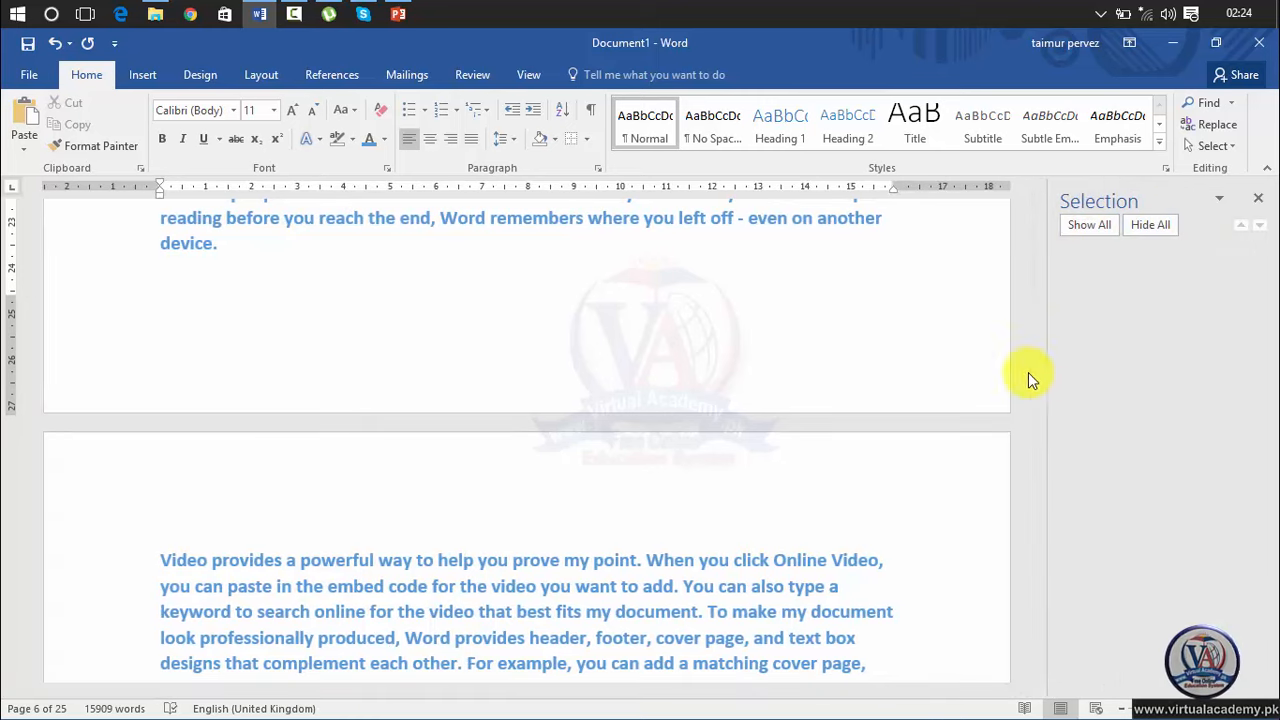
left_click(950, 358)
left_click_drag(1040, 318, 1048, 674)
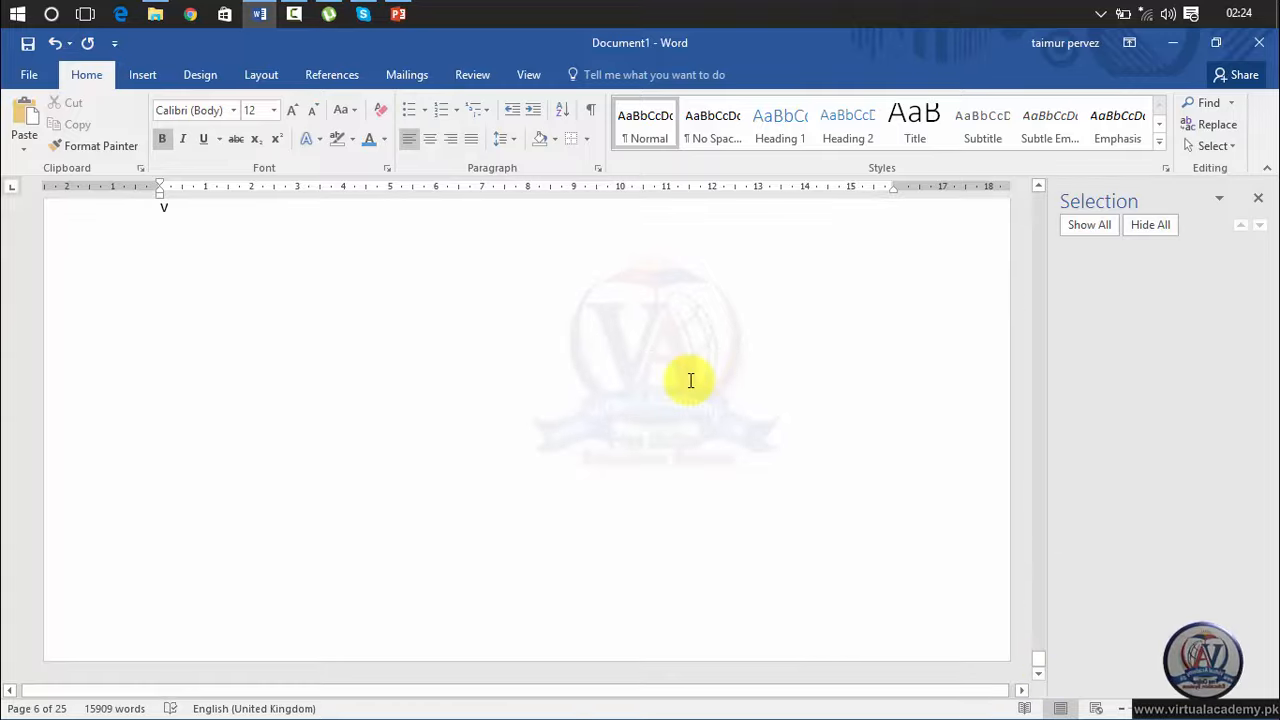
left_click(690, 380)
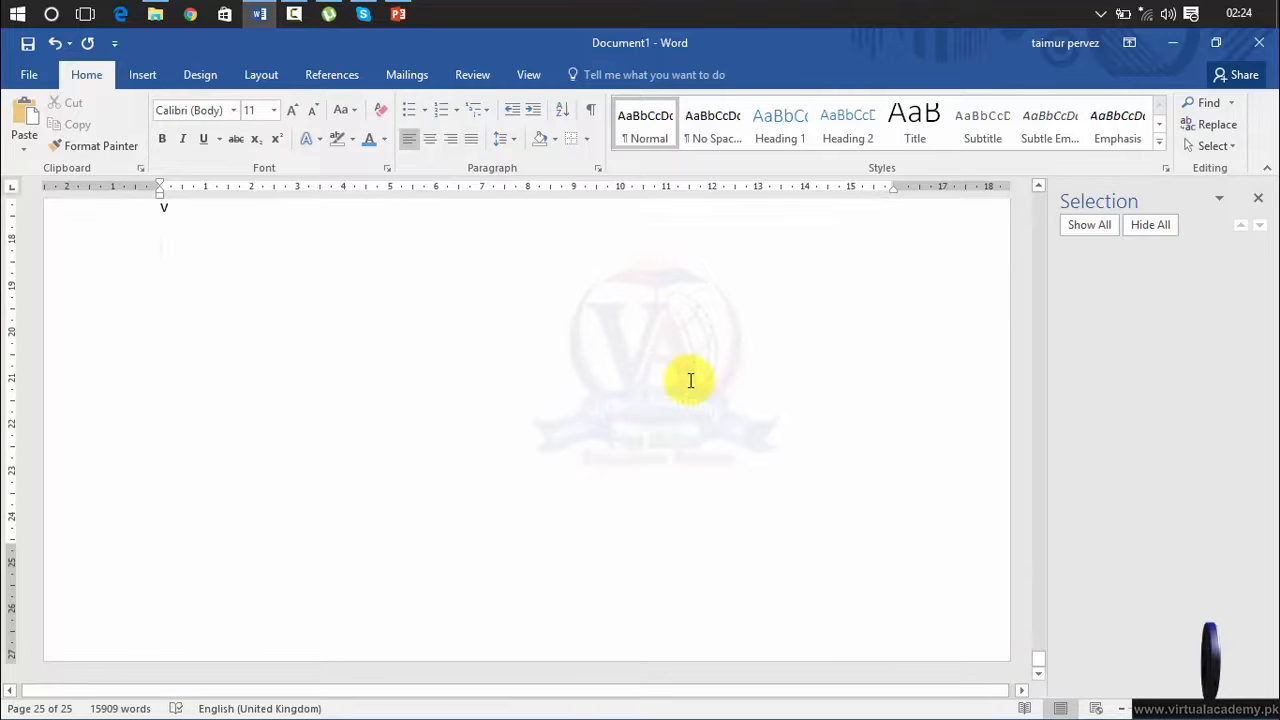
key("Return")
key("Return")
key("Return")
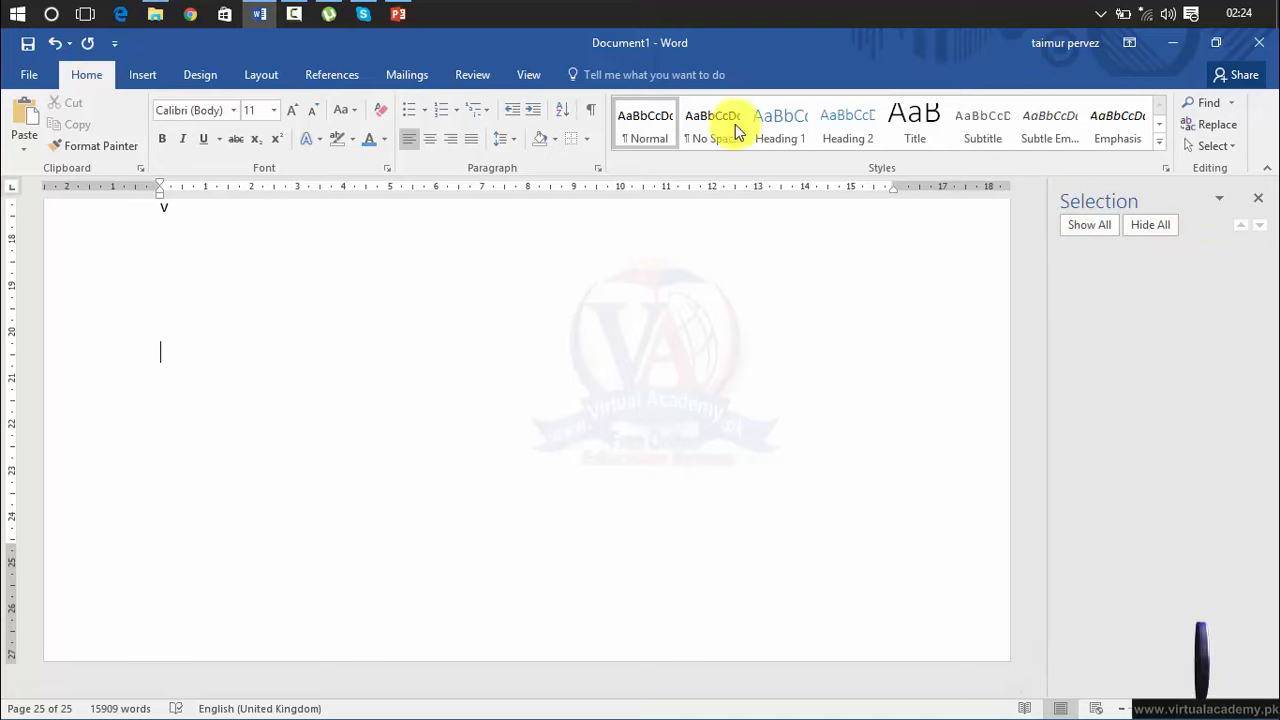
Step: Draw a rectangle about 9.35 cm wide and 3.25 cm high, and a down arrow about 3.5 by 4.25 cm below it
left_click(142, 76)
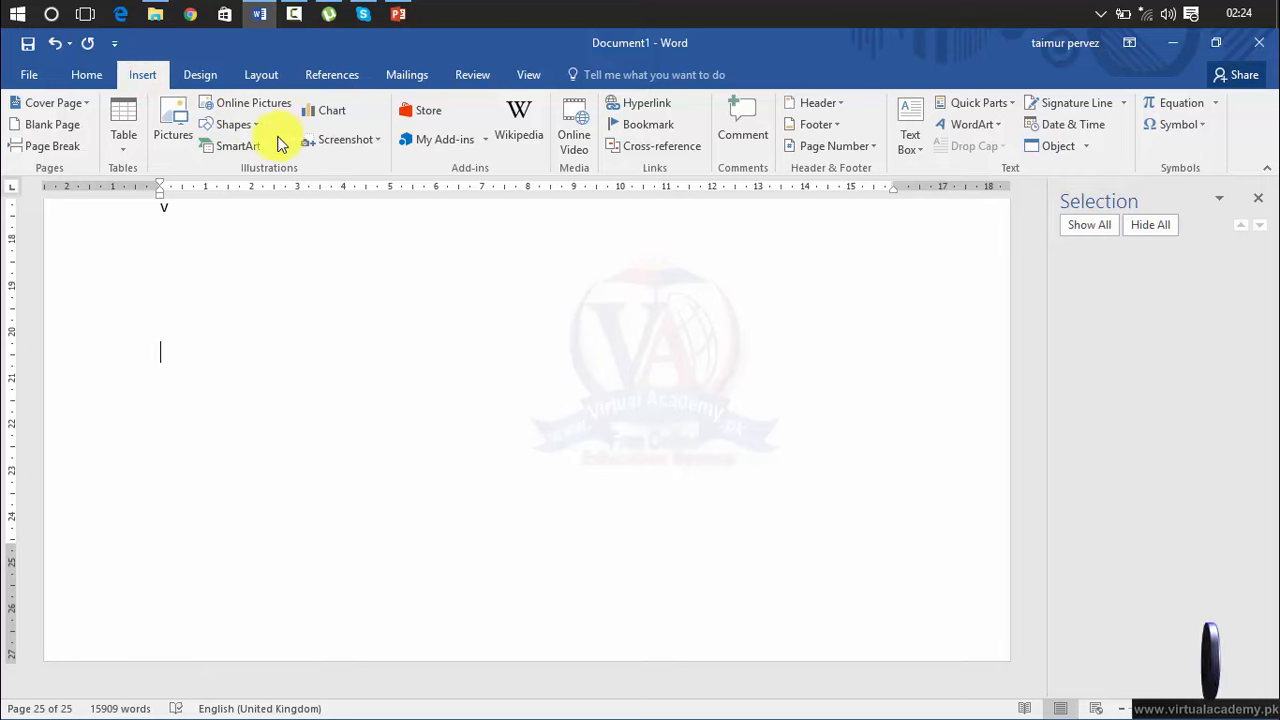
left_click(240, 125)
left_click(260, 168)
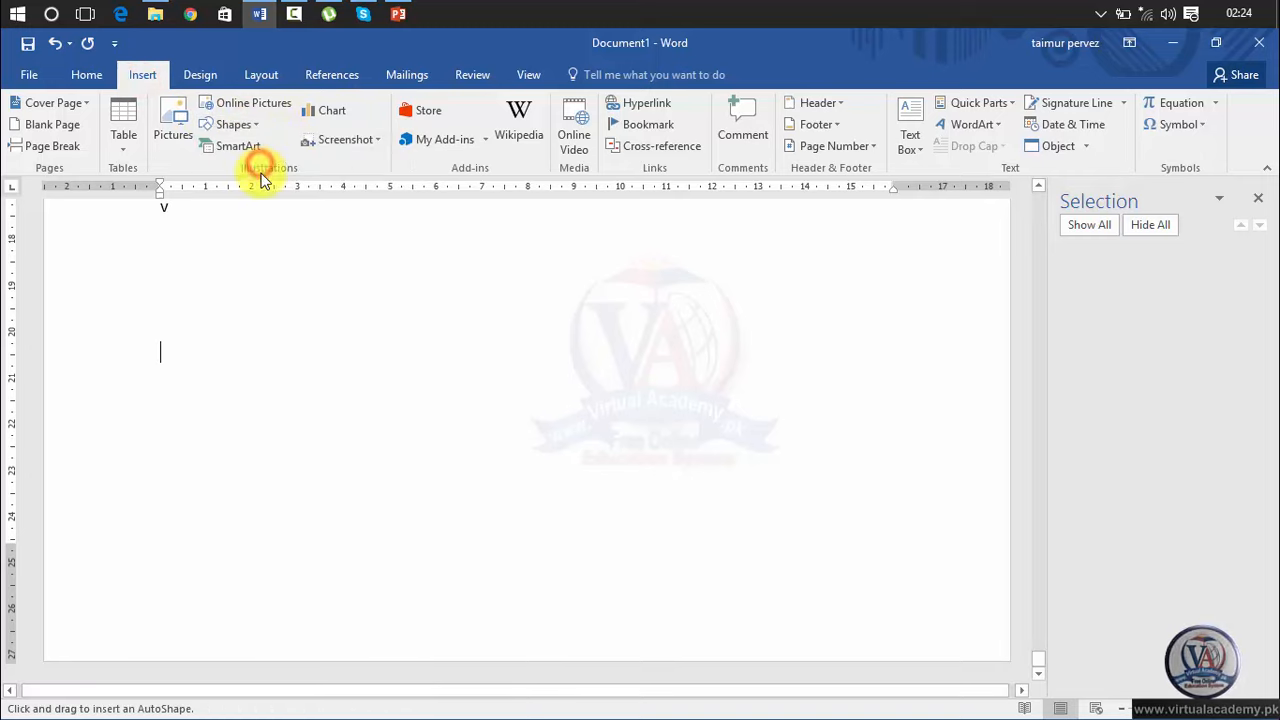
mouse_move(206, 297)
left_mouse_down()
mouse_move(483, 520)
mouse_move(638, 448)
left_mouse_up()
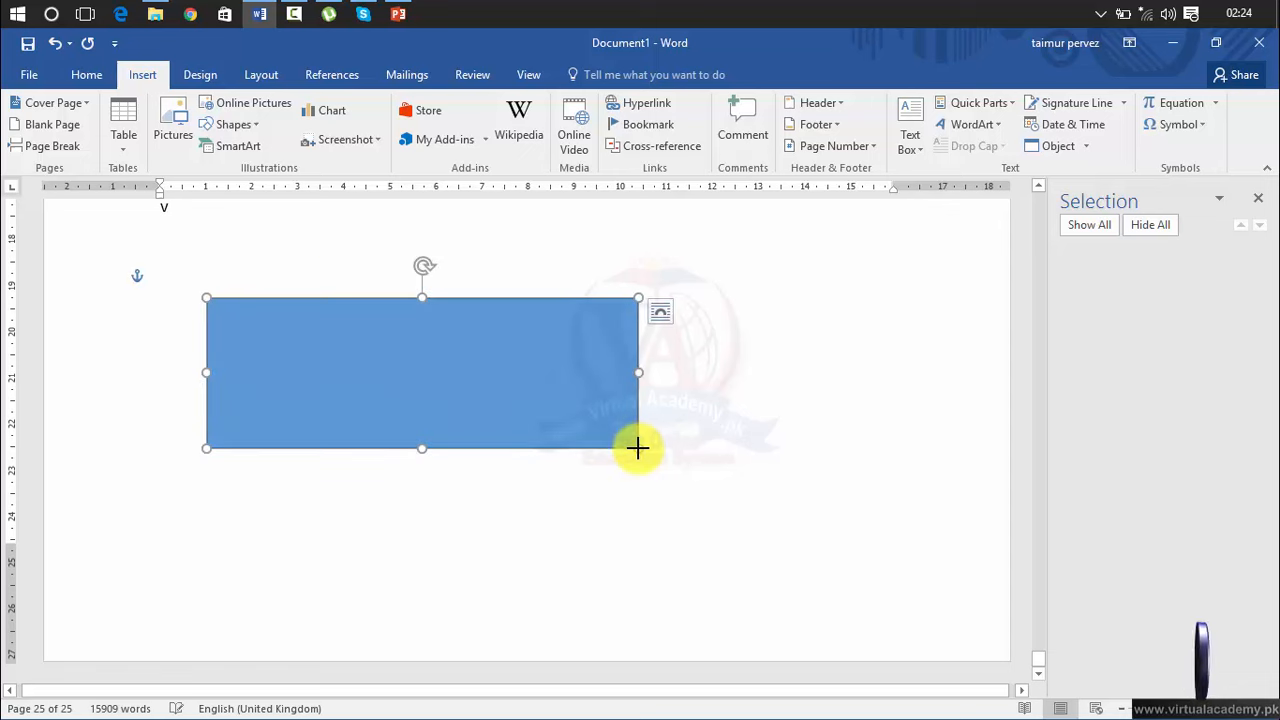
left_click(92, 124)
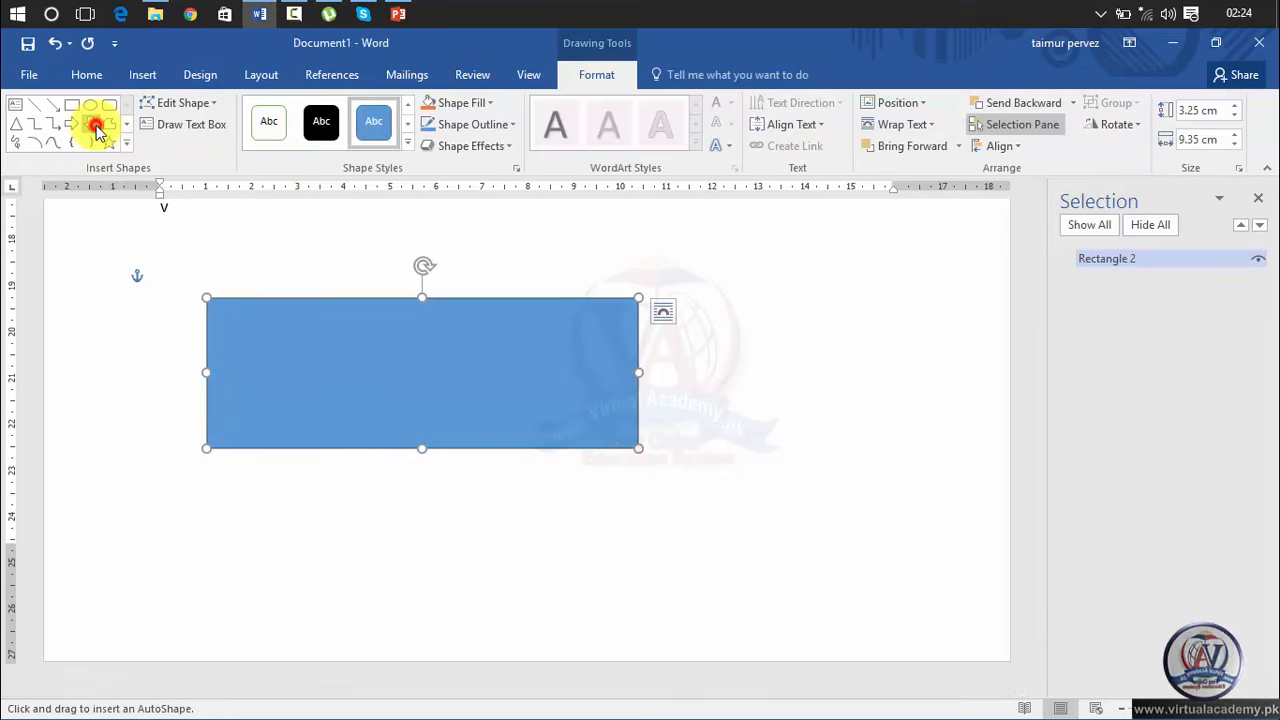
left_click_drag(343, 506, 505, 700)
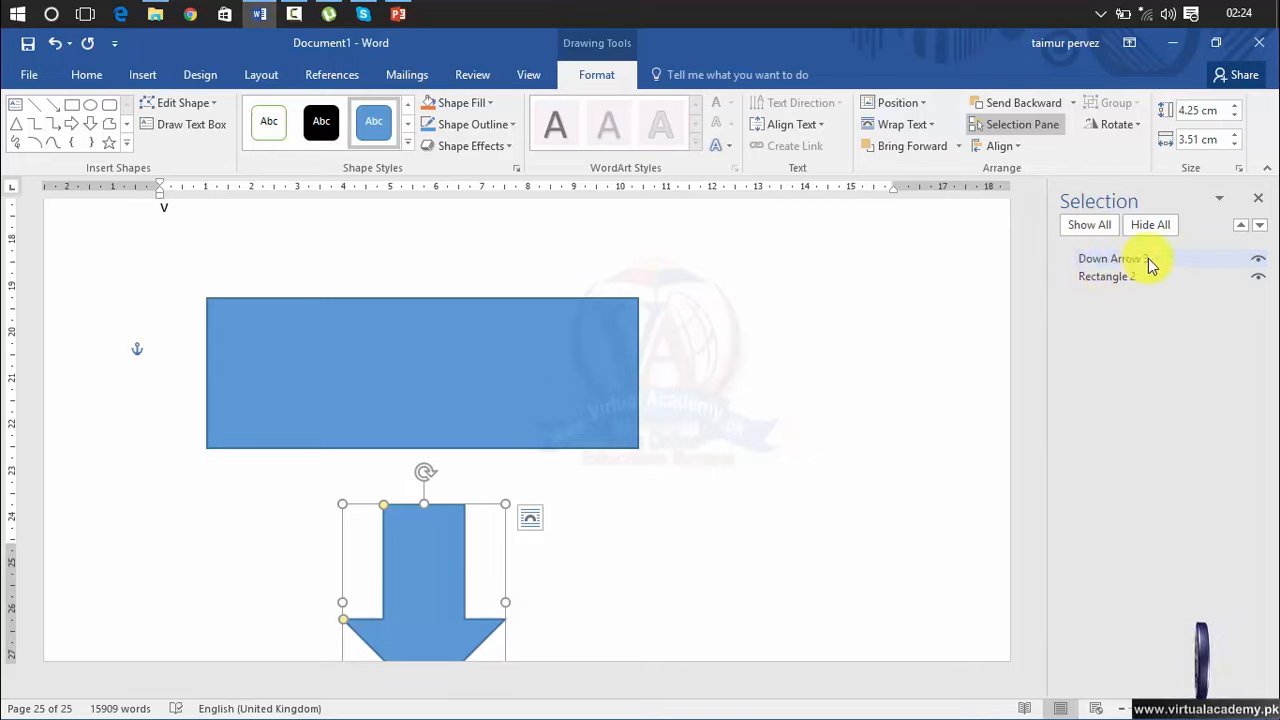
Step: Select the rectangle and then the down arrow by their names in the Selection pane
left_click(1108, 280)
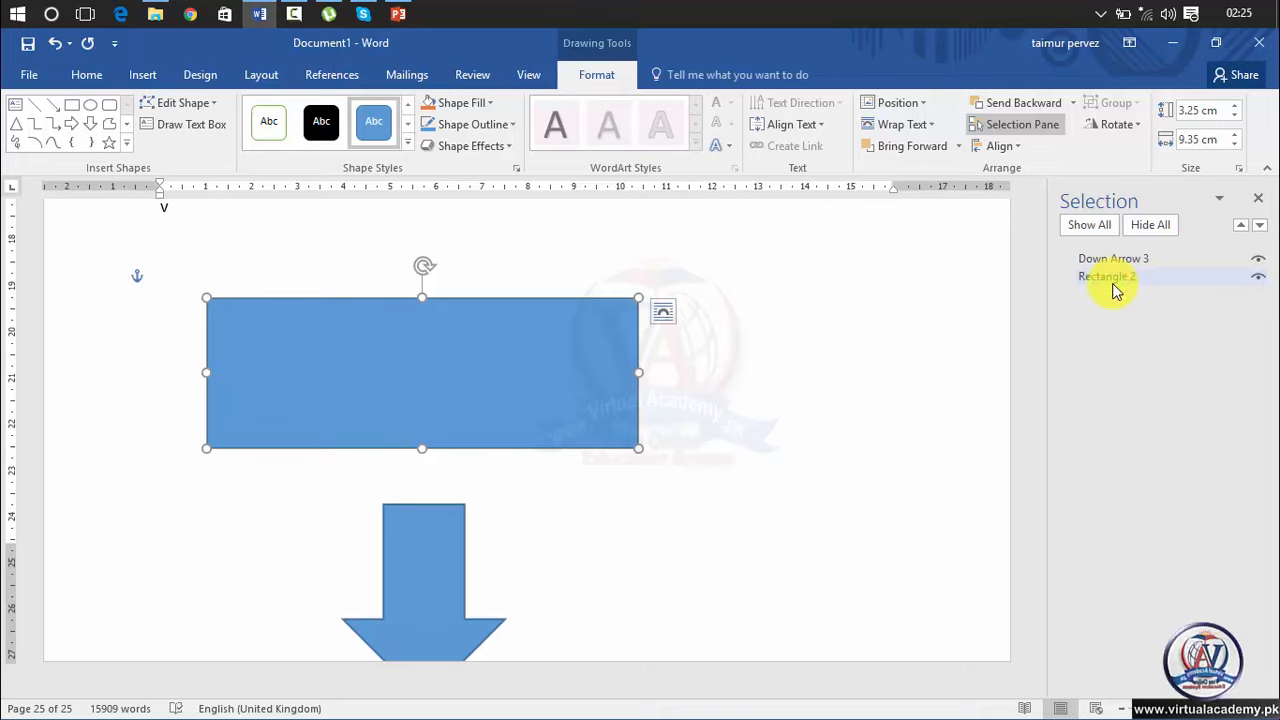
left_click(1108, 280)
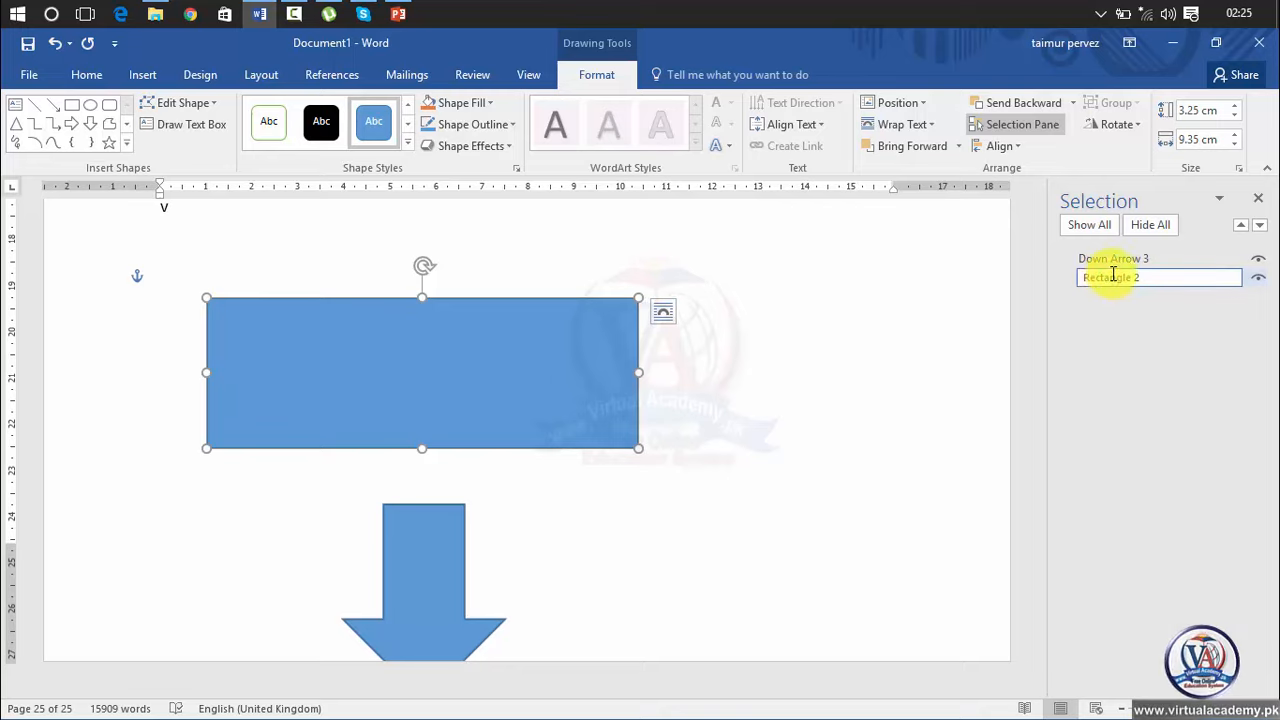
left_click(1125, 258)
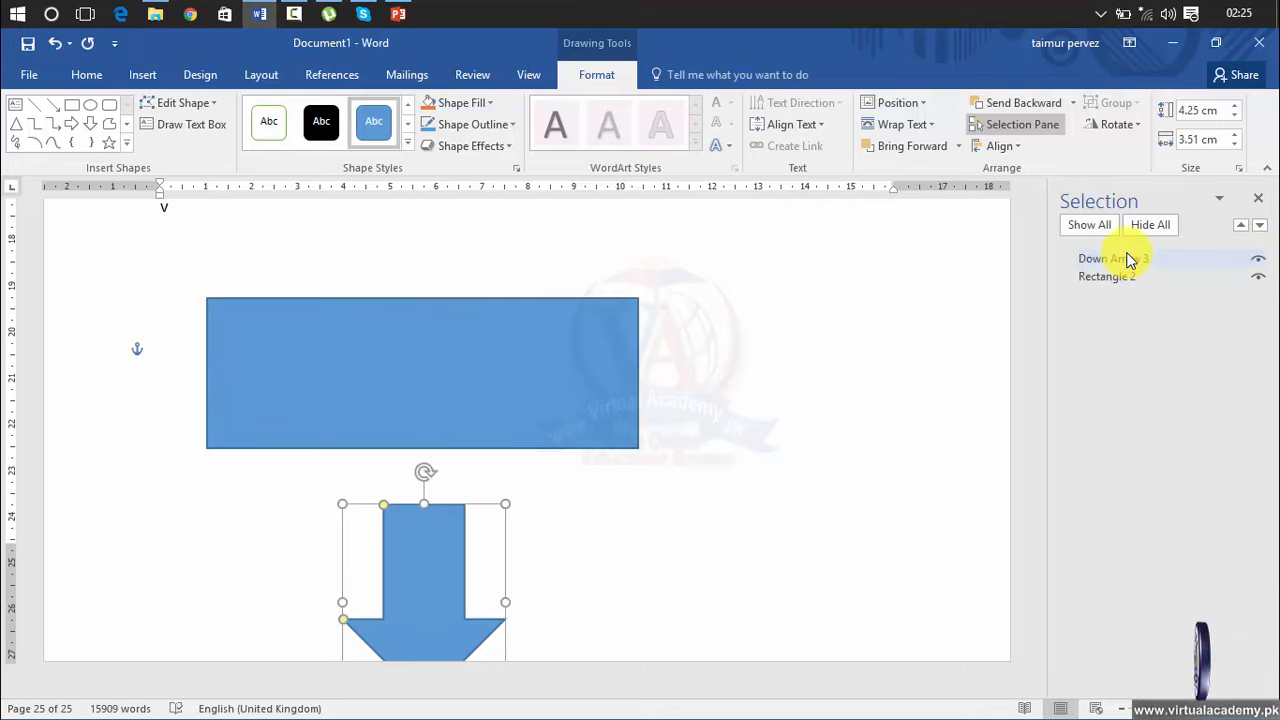
Step: Hide and show the rectangle and the down arrow individually, then hide and show all objects at once
left_click(1258, 277)
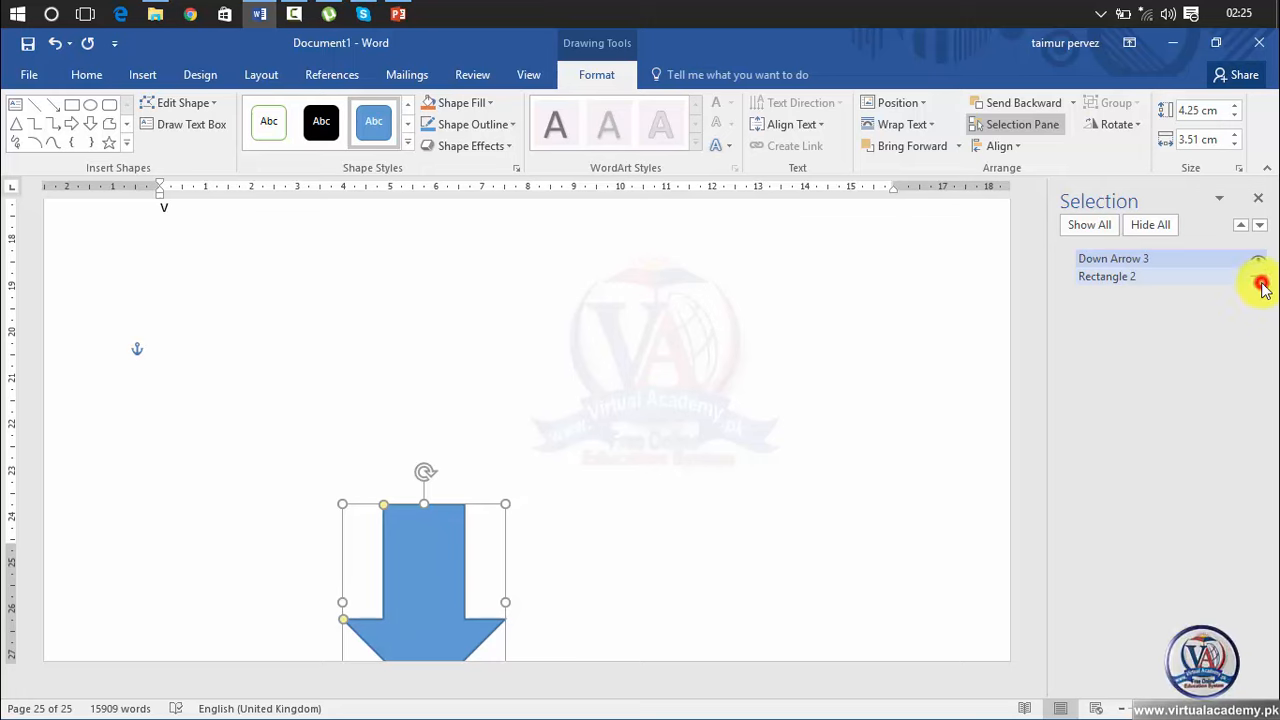
left_click(1259, 280)
left_click(1260, 262)
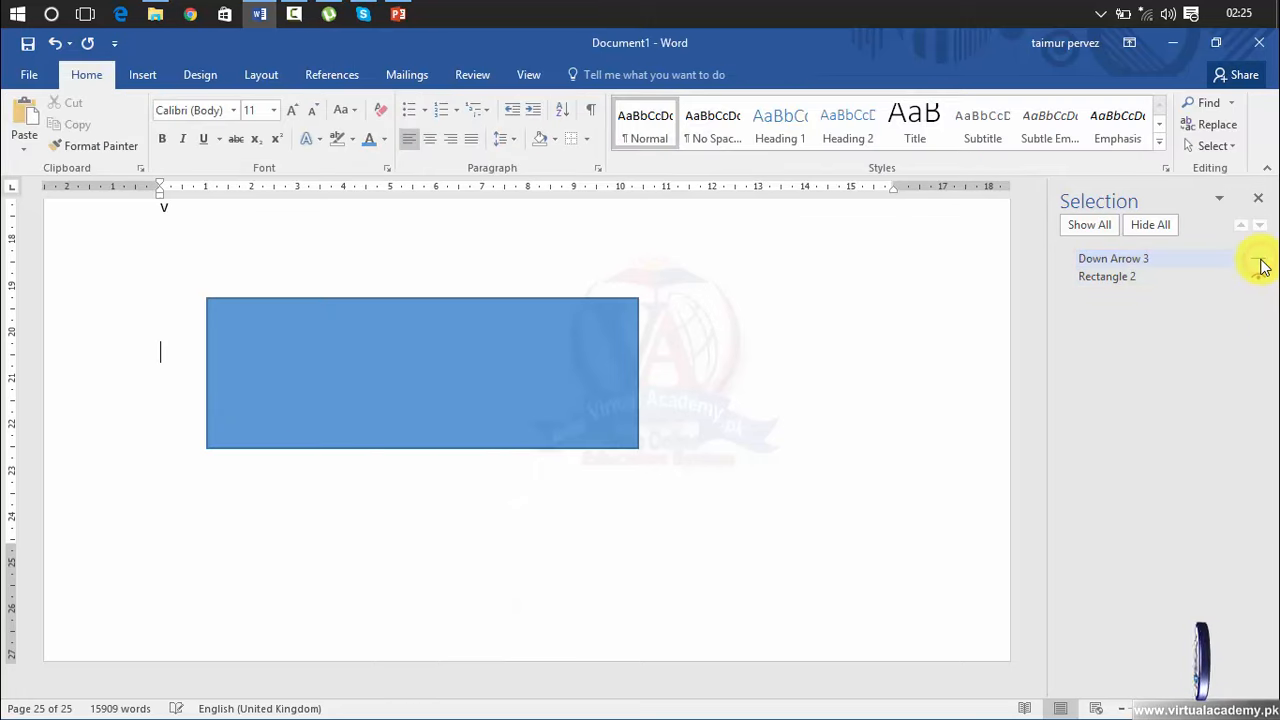
left_click(1260, 262)
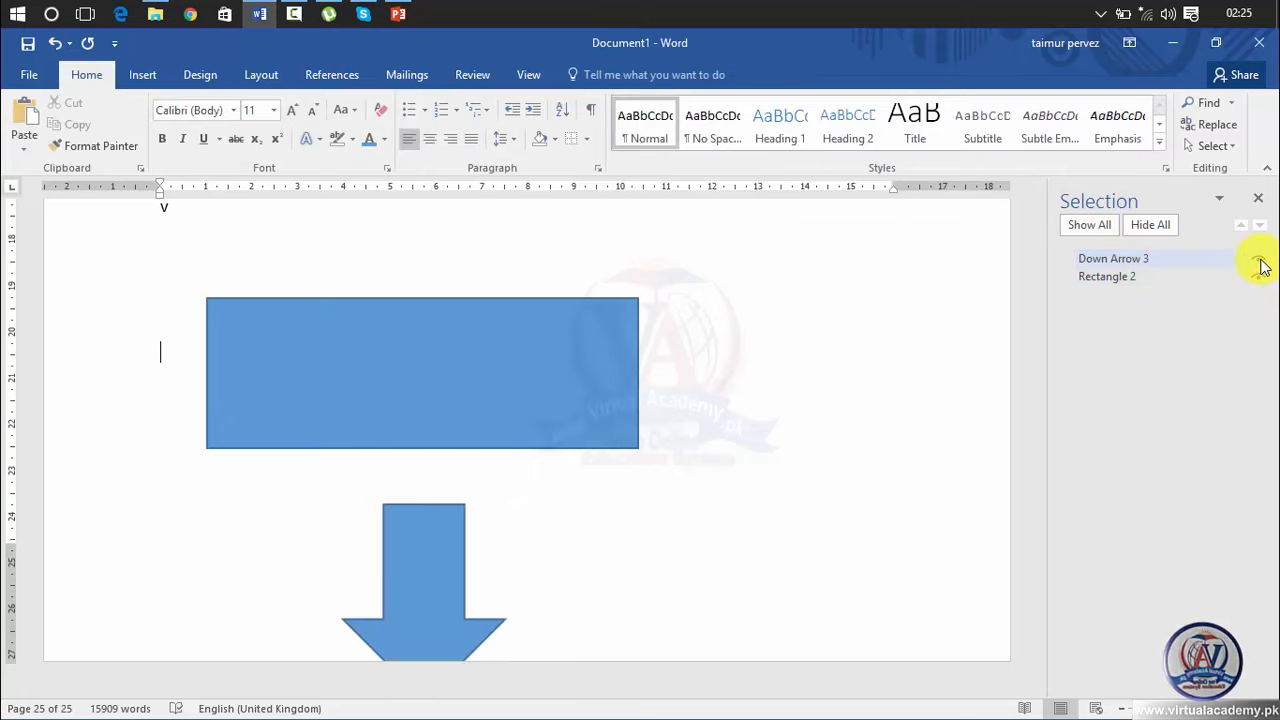
left_click(1097, 228)
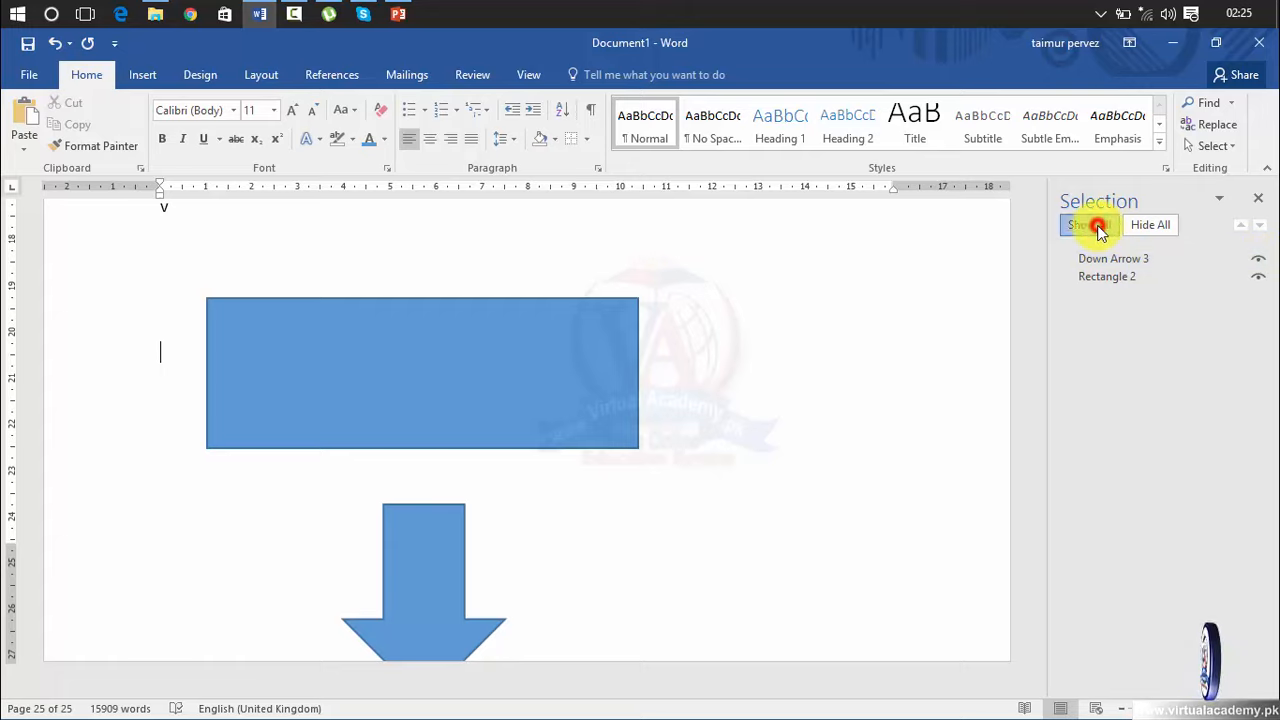
left_click(1158, 224)
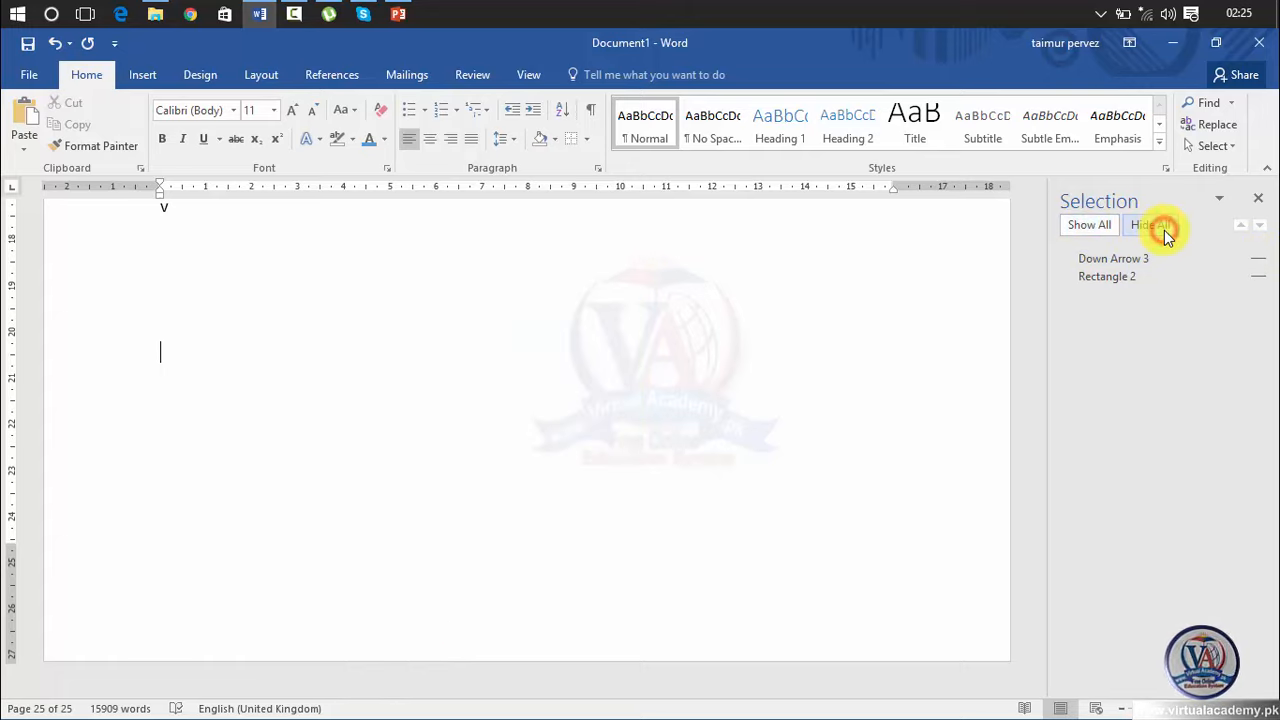
left_click(1093, 228)
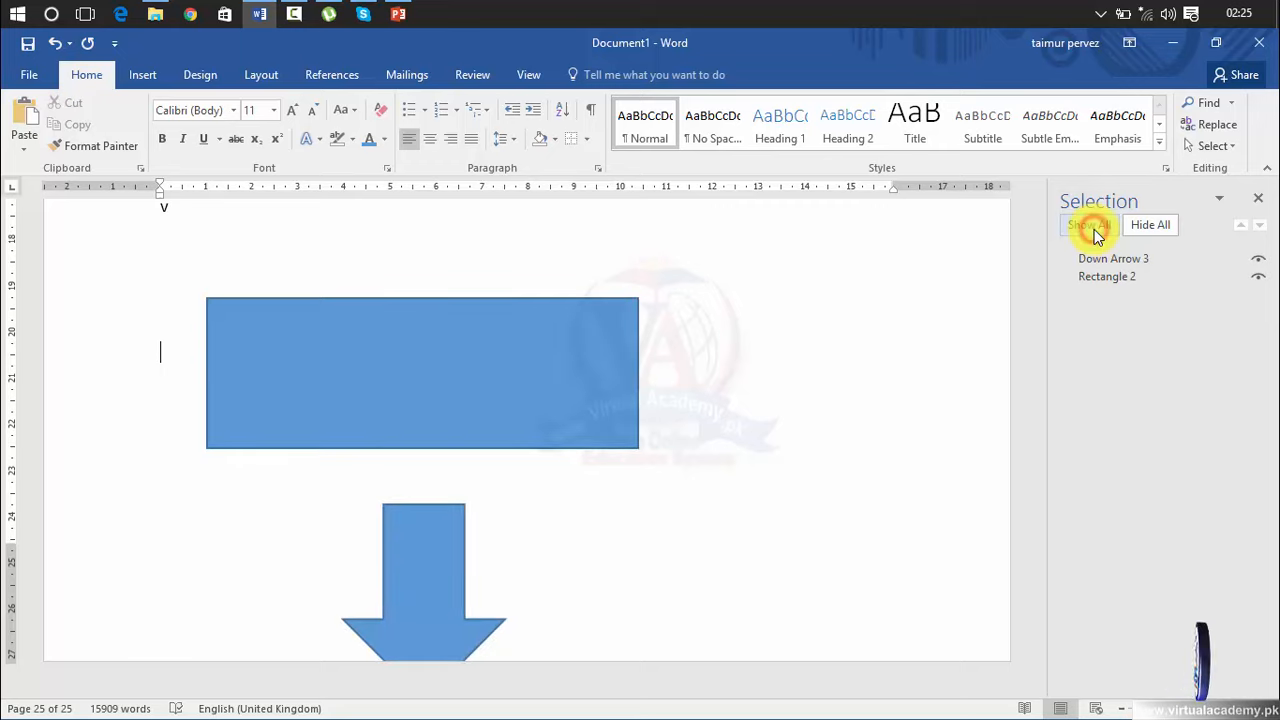
Step: Close the Selection pane and delete the rectangle and the down arrow from the page
left_click(1265, 202)
left_click(614, 401)
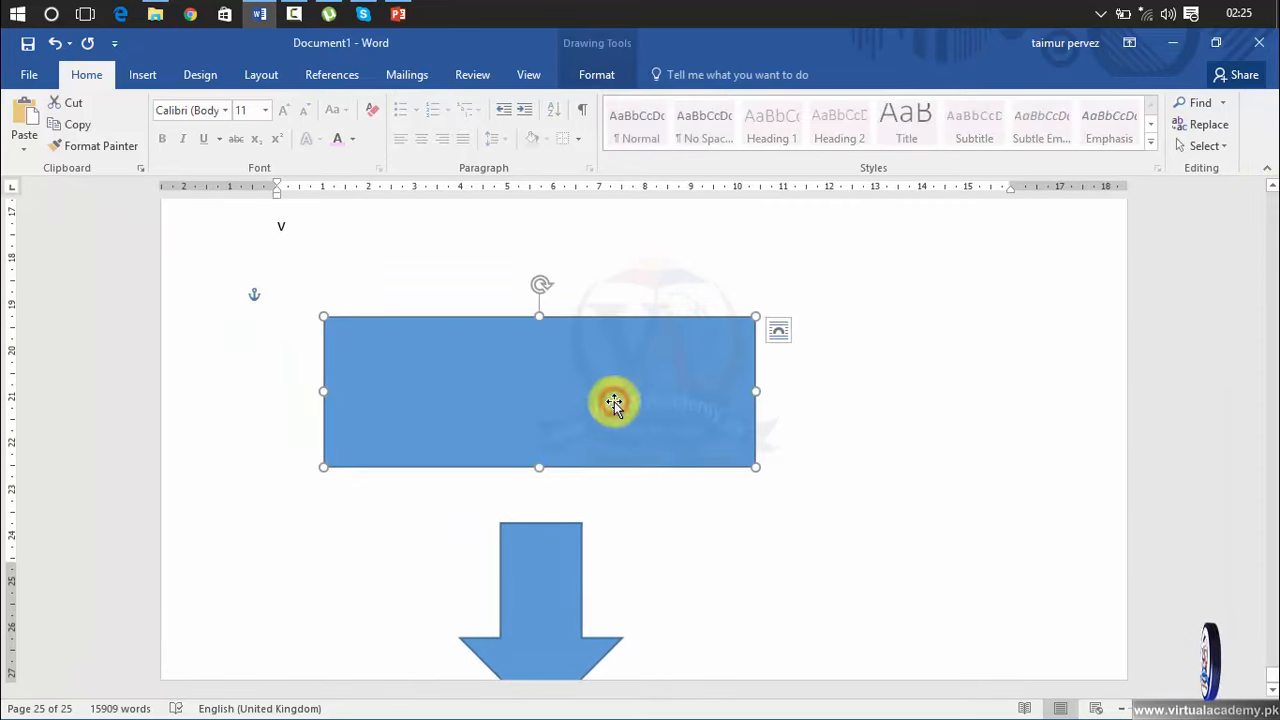
key("Delete")
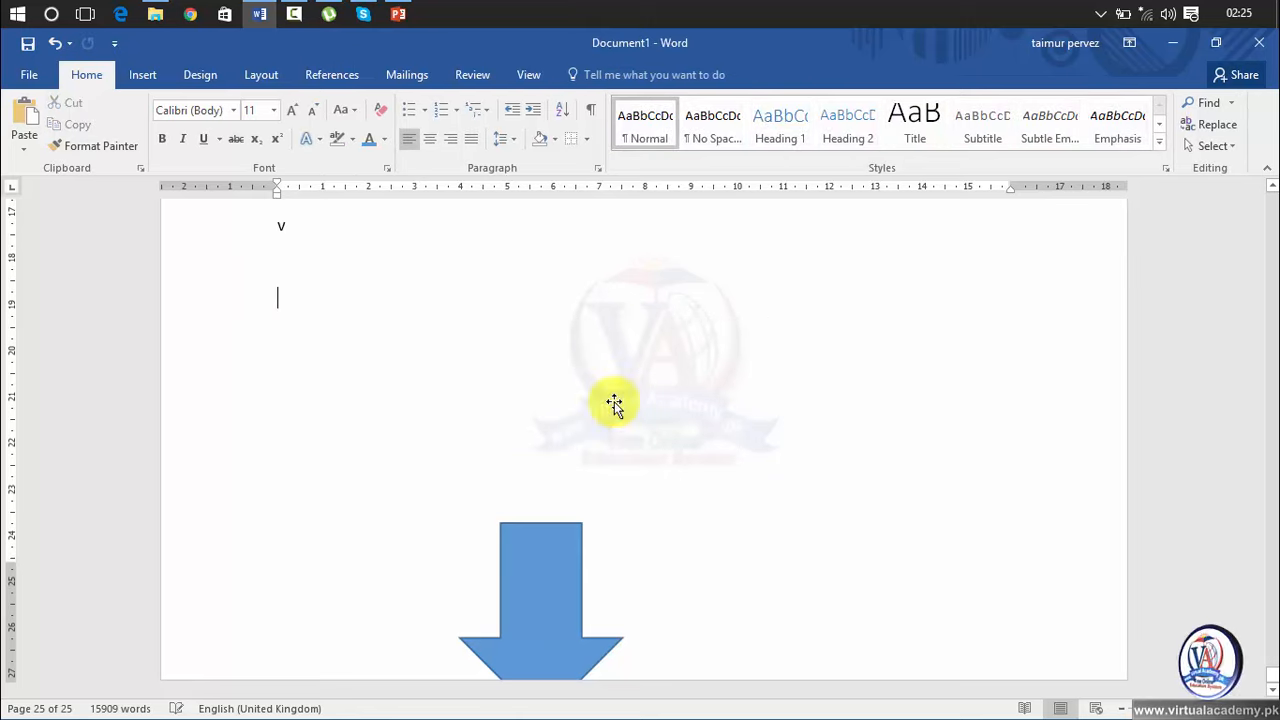
left_click(562, 540)
key("Delete")
Step: Select the whole document's content and delete it, leaving a blank page
left_click(1222, 145)
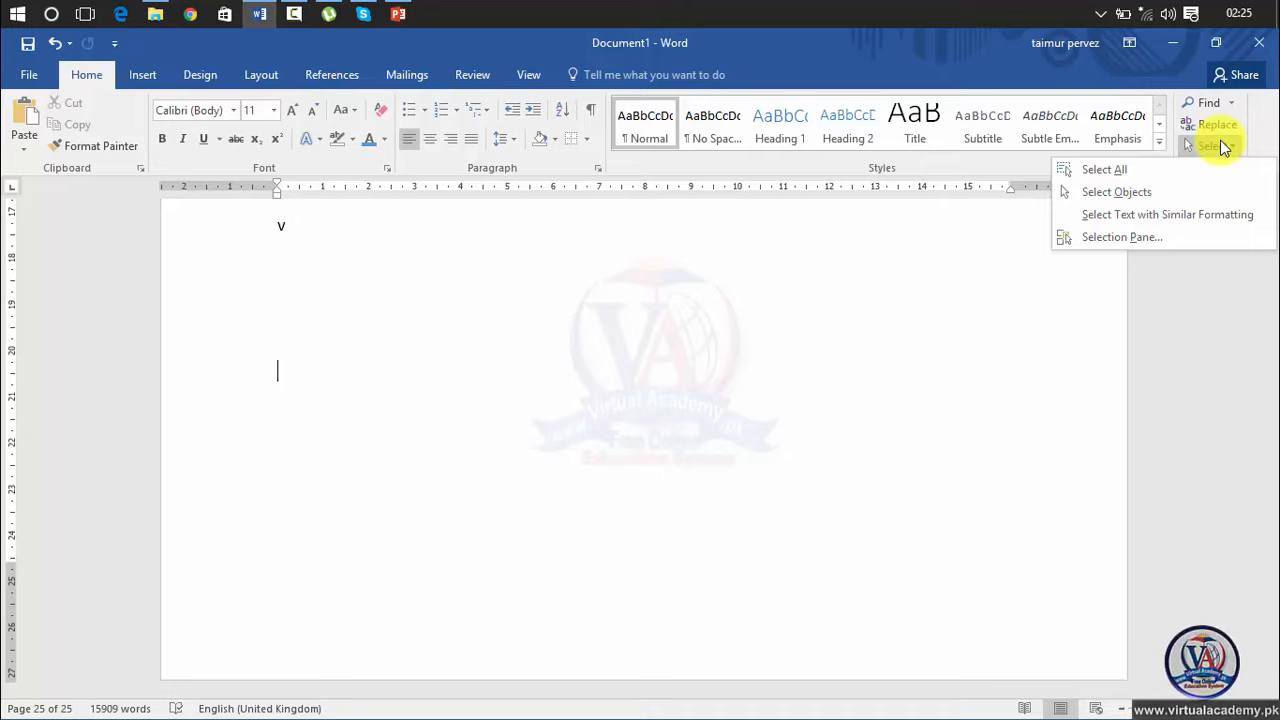
left_click(775, 511)
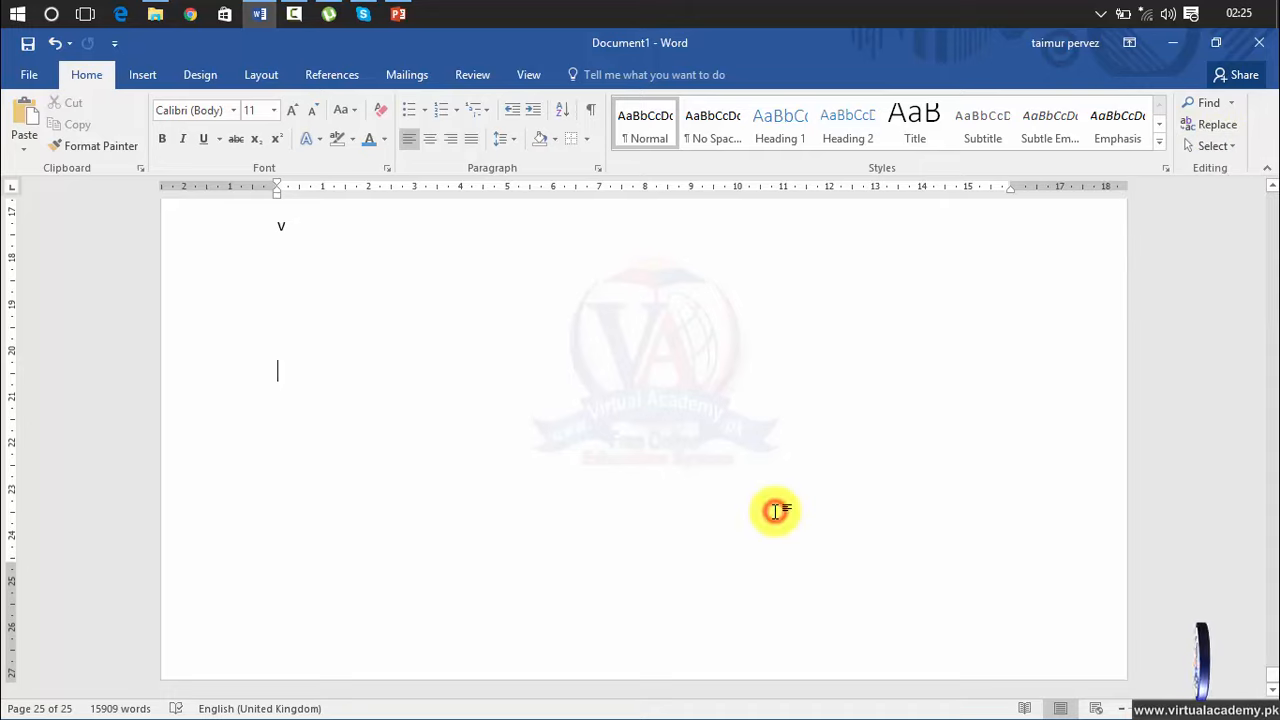
key("ctrl+a")
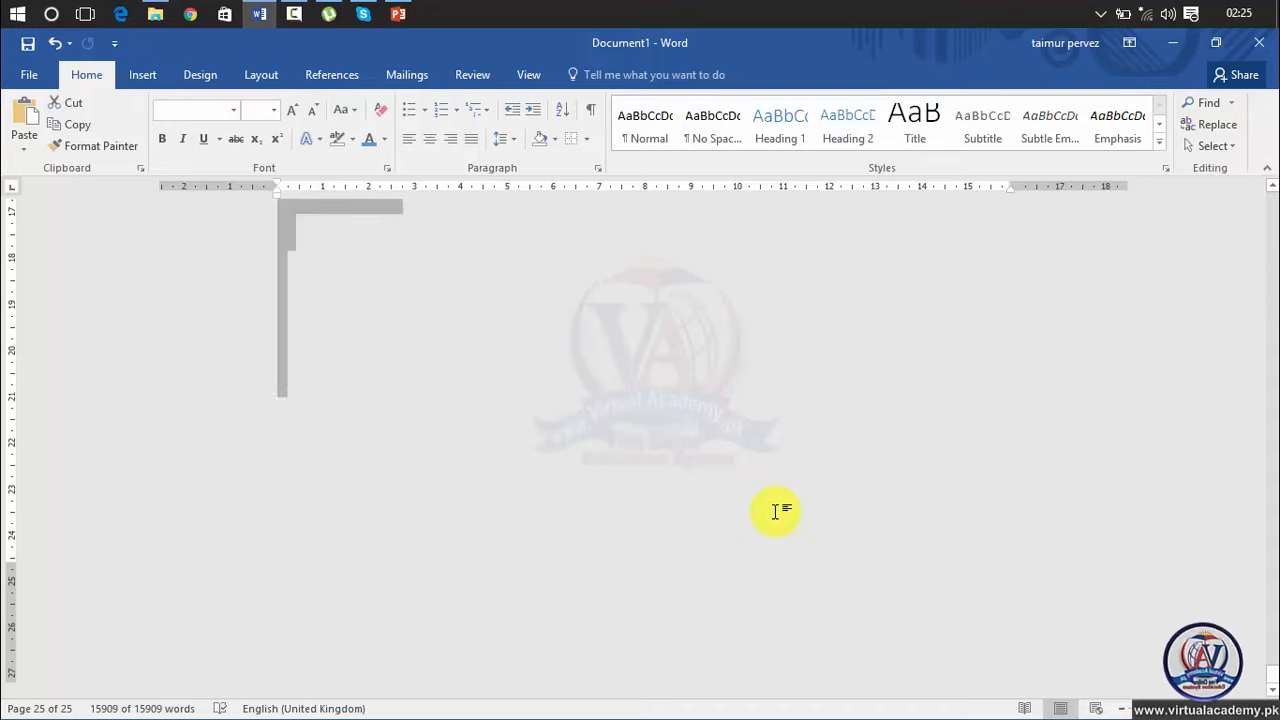
key("Delete")
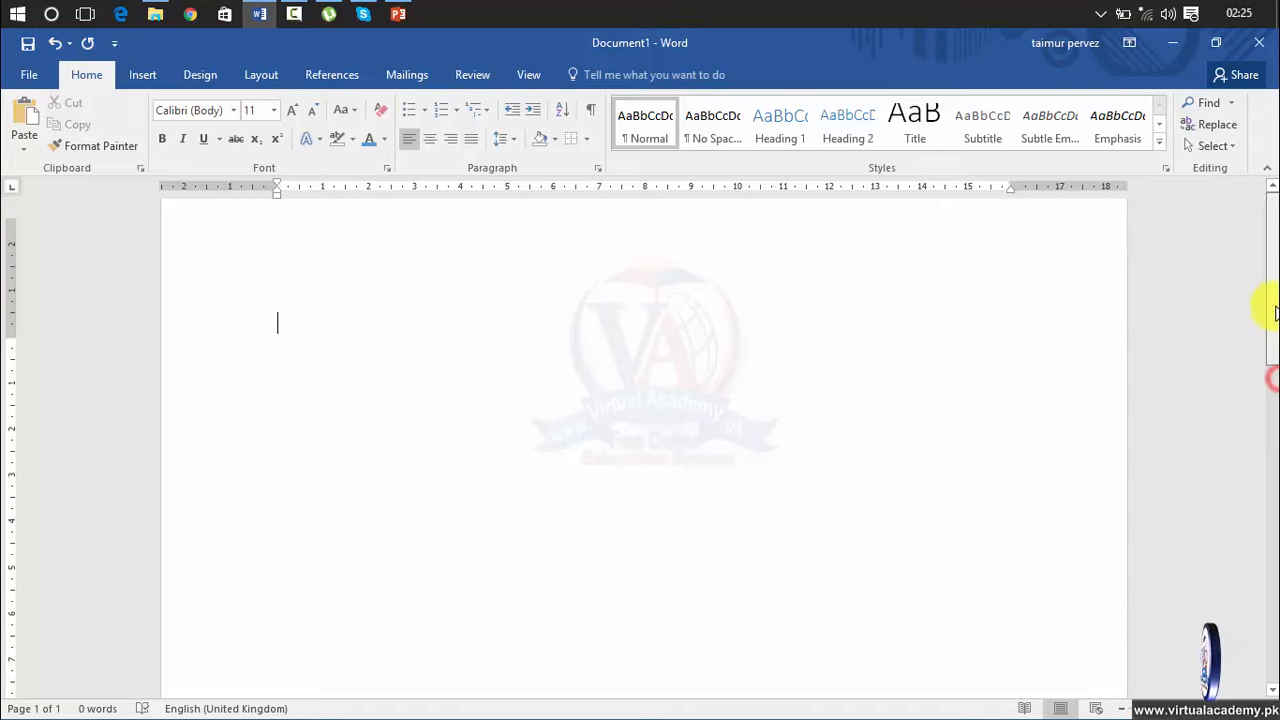
left_click_drag(1272, 374, 1275, 307)
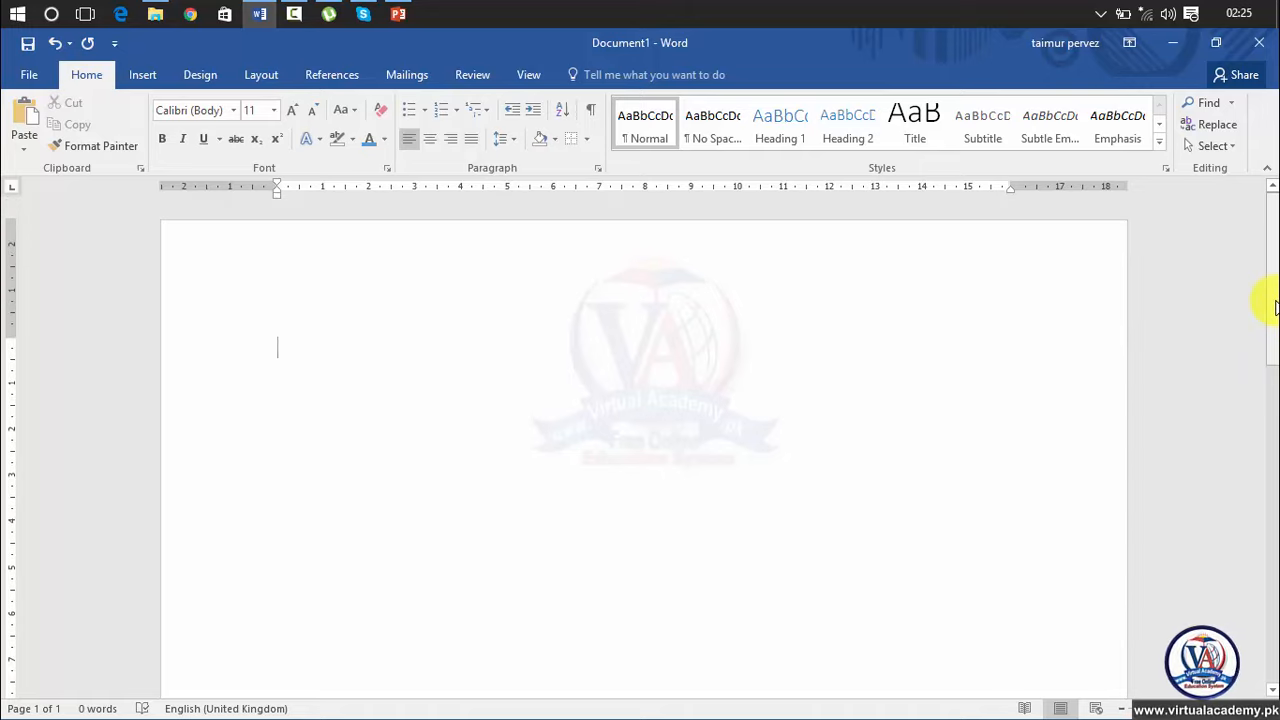